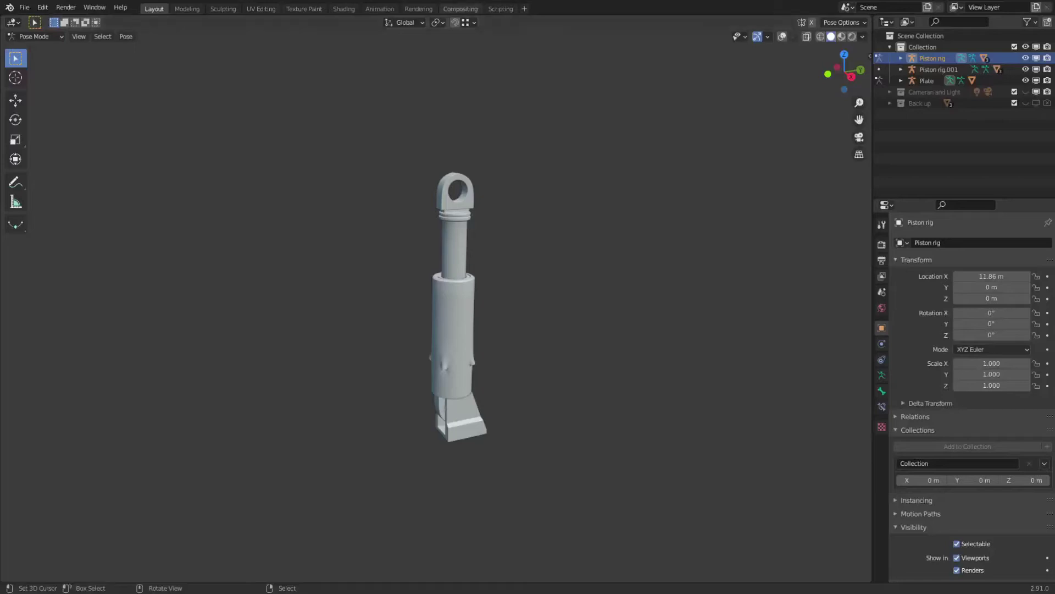
# Try moving the Pivot 2 bone to check how the piston rig follows, and cancel the move.
pyautogui.moveTo(497, 345); pyautogui.dragTo(440, 265, button='middle')
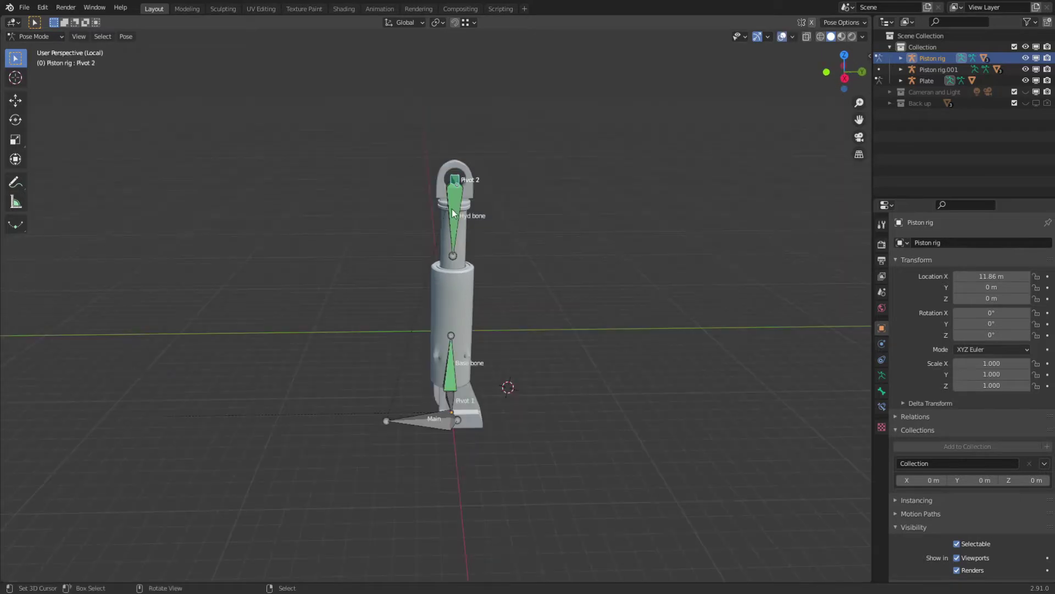
pyautogui.keyDown('shift'); pyautogui.moveTo(455, 210); pyautogui.dragTo(470, 223, button='middle'); pyautogui.keyUp('shift')
pyautogui.press('g')
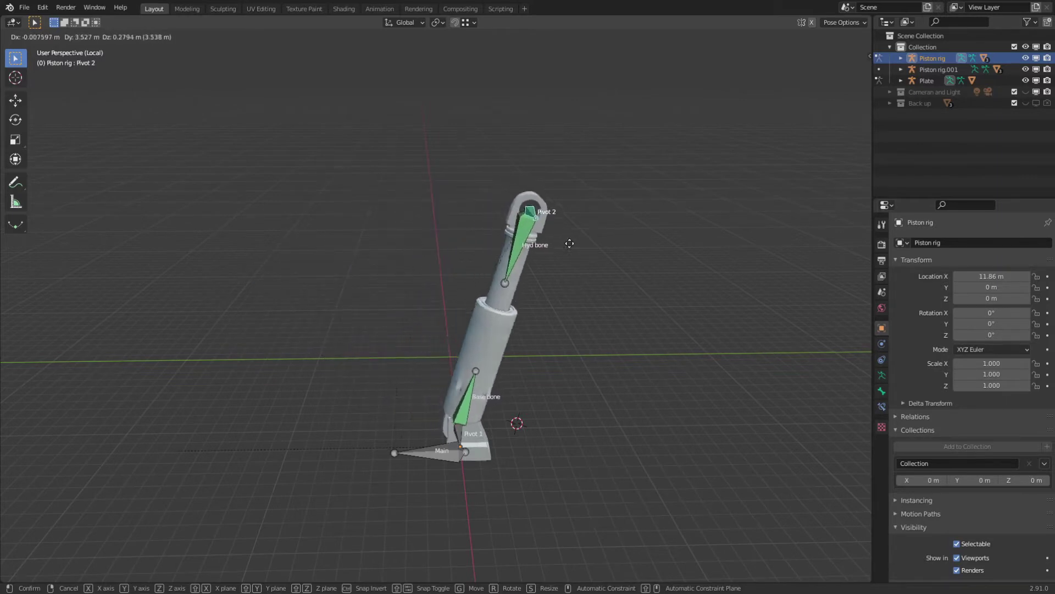
pyautogui.rightClick(520, 258)
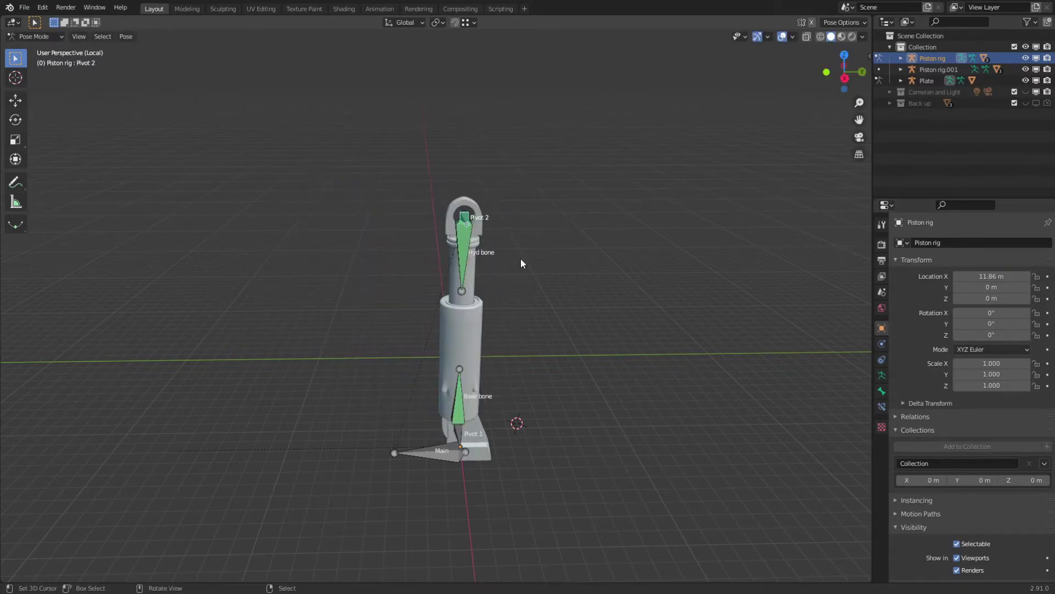
pyautogui.scroll(-3, 455, 260)
pyautogui.keyDown('shift'); pyautogui.moveTo(454, 260); pyautogui.dragTo(491, 267, button='middle'); pyautogui.keyUp('shift')
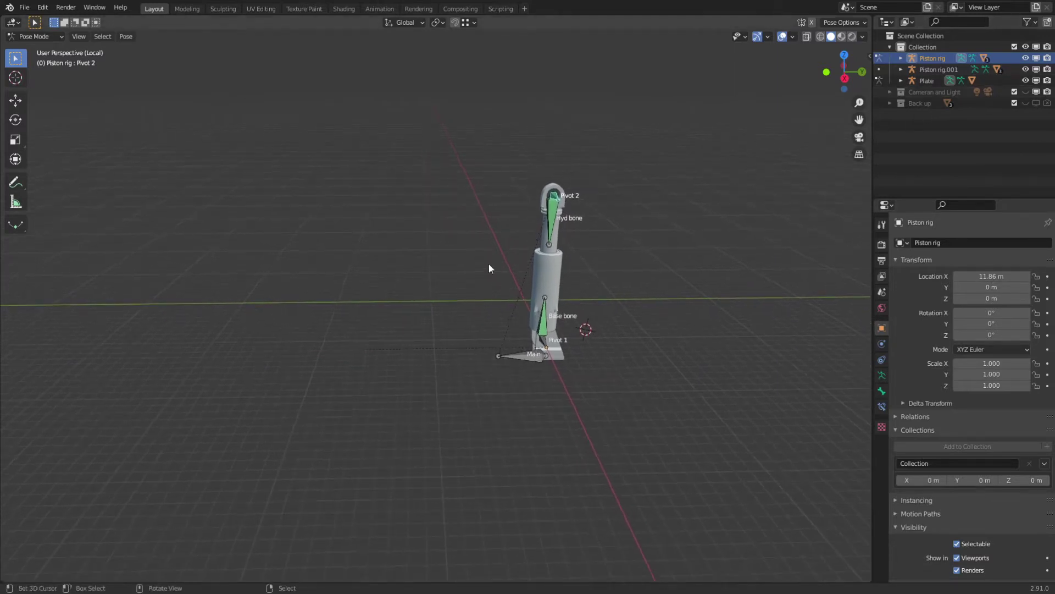
# Leave local view and try moving the Plate armature's bone to check how the attached pistons follow.
pyautogui.press('KP_Divide')
pyautogui.keyDown('shift'); pyautogui.moveTo(346, 306); pyautogui.dragTo(470, 318, button='middle'); pyautogui.keyUp('shift')
pyautogui.click(403, 281)
pyautogui.scroll(3, 469, 305)
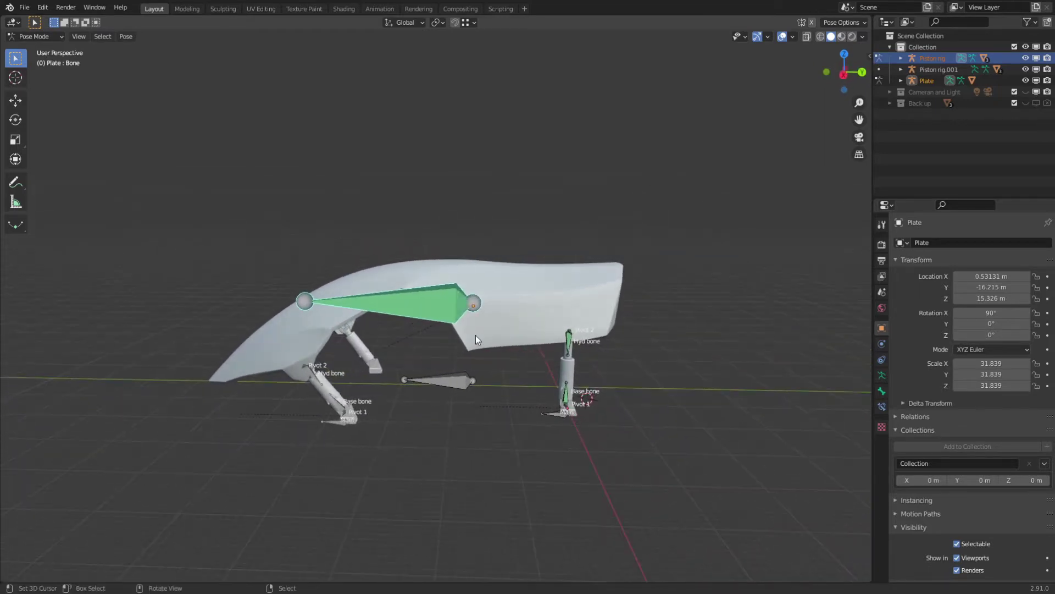
pyautogui.press('g')
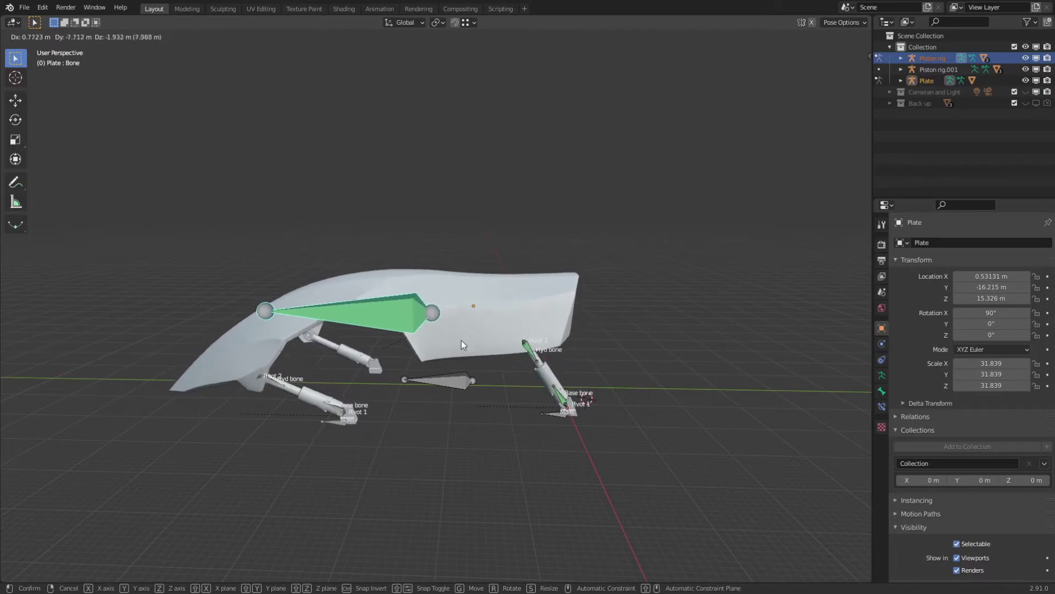
pyautogui.click(461, 341)
pyautogui.moveTo(299, 375); pyautogui.dragTo(351, 364, button='middle')
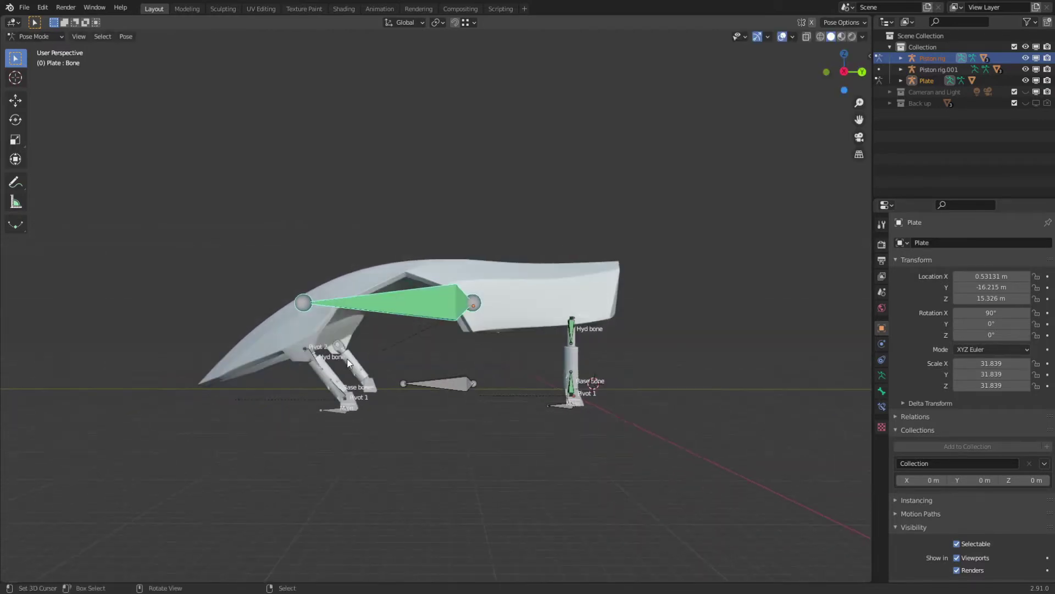
pyautogui.press('g')
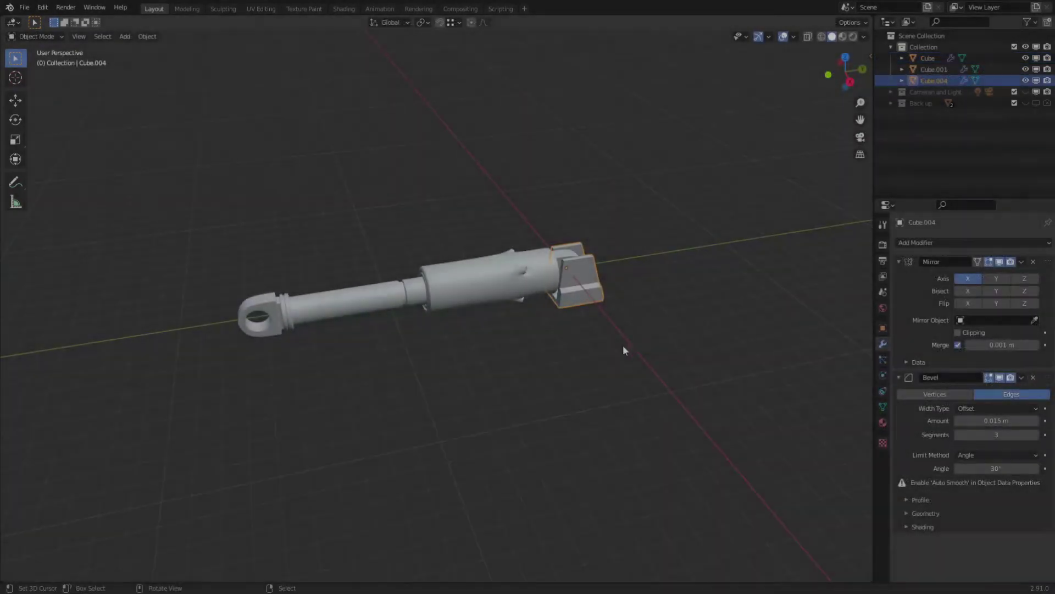
# Turn on the 3D cursor display in the viewport overlays.
pyautogui.moveTo(624, 347); pyautogui.dragTo(437, 333, button='middle')
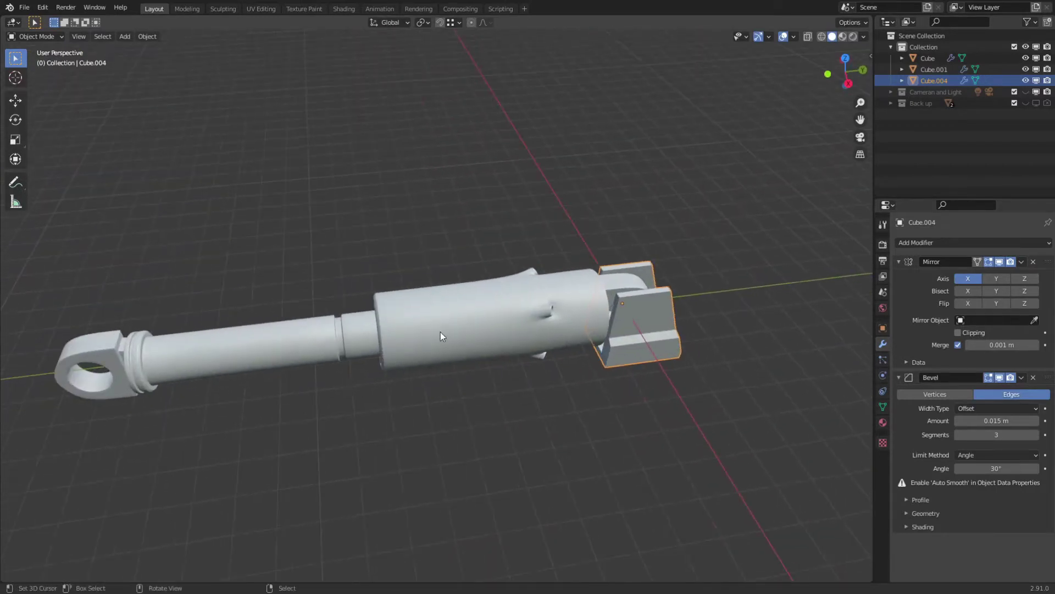
pyautogui.moveTo(230, 348); pyautogui.dragTo(510, 290, button='middle')
pyautogui.click(510, 289)
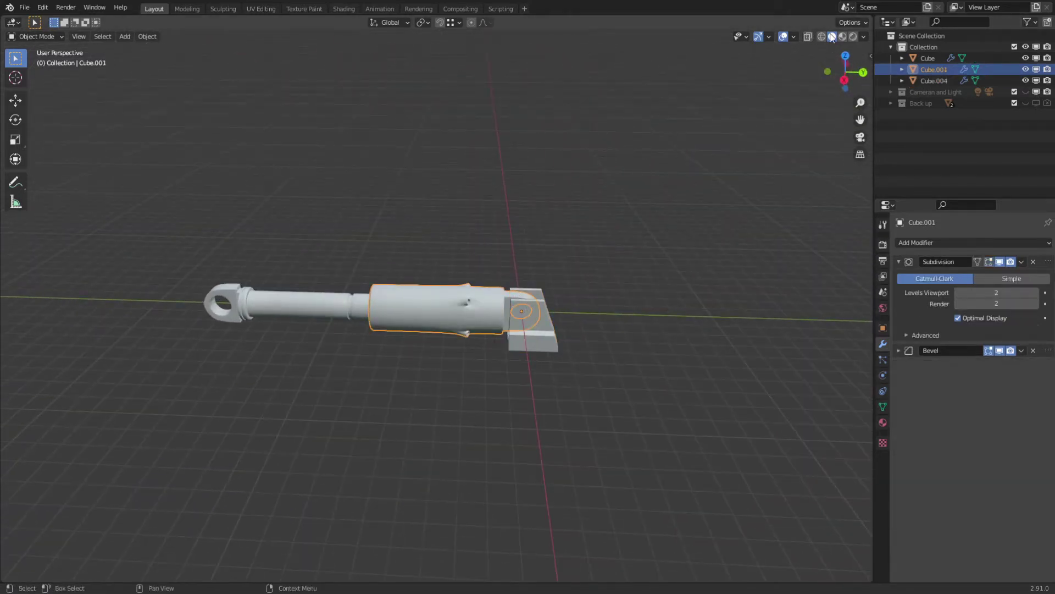
pyautogui.click(796, 36)
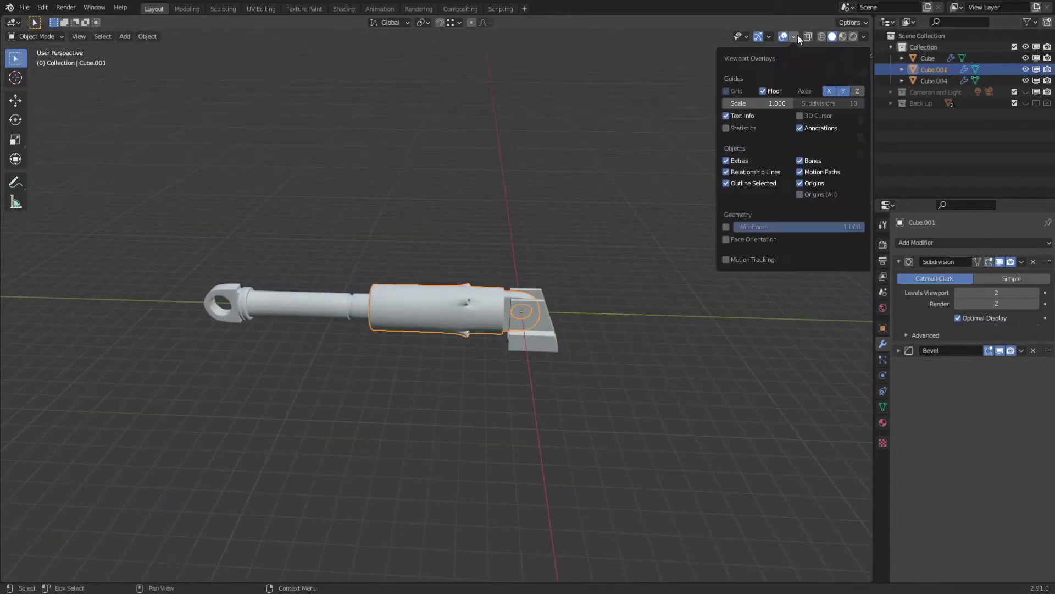
pyautogui.click(811, 114)
pyautogui.moveTo(577, 297); pyautogui.dragTo(509, 302, button='middle')
pyautogui.scroll(2, 527, 306)
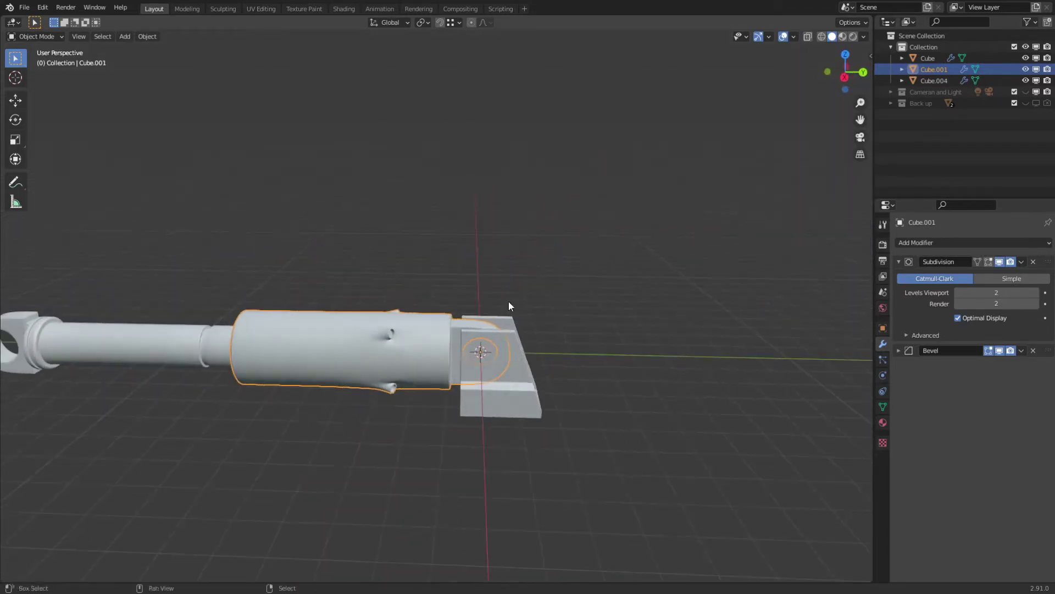
# Add an armature at the world origin and set its viewport display to In Front.
pyautogui.hotkey('shift', 'a')
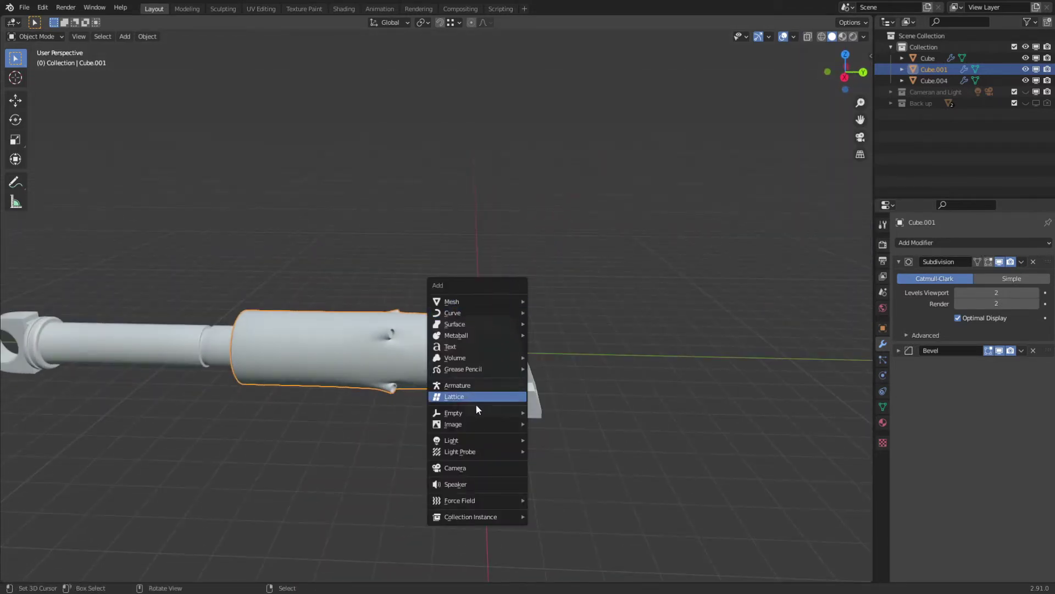
pyautogui.click(486, 384)
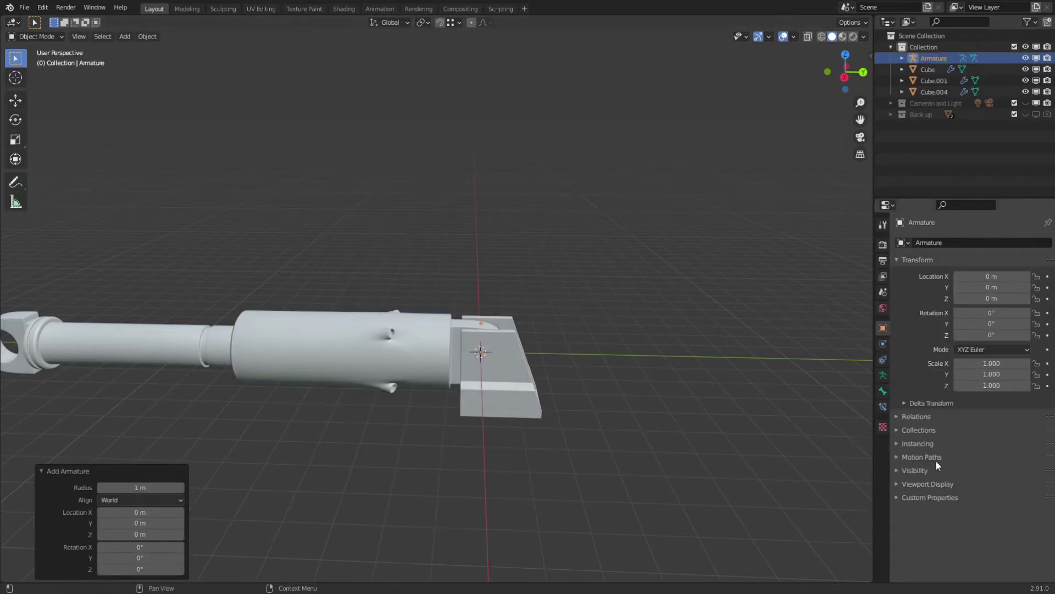
pyautogui.click(919, 470)
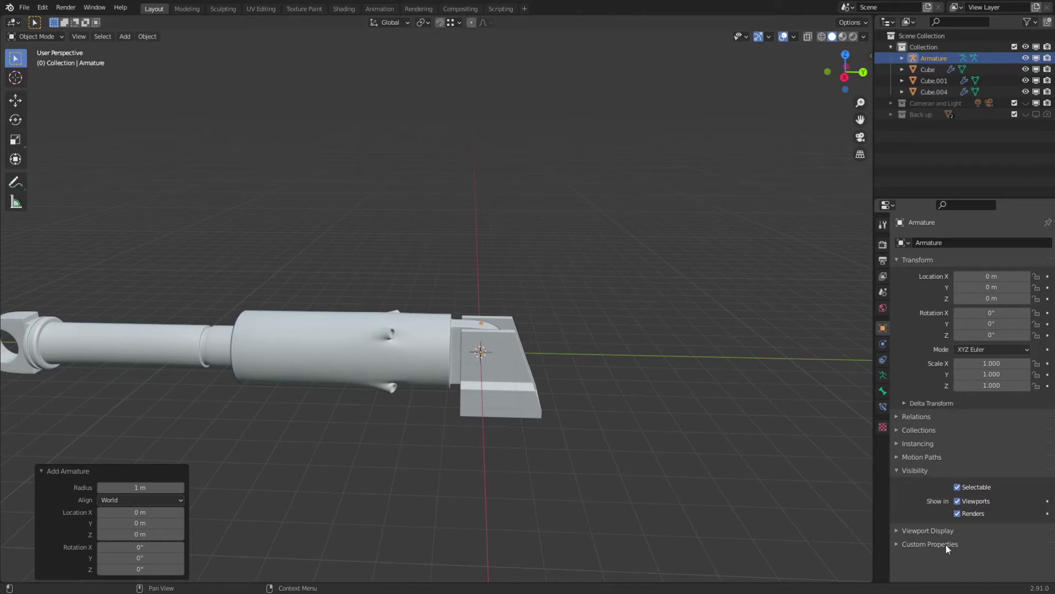
pyautogui.click(937, 531)
pyautogui.scroll(-2, 931, 498)
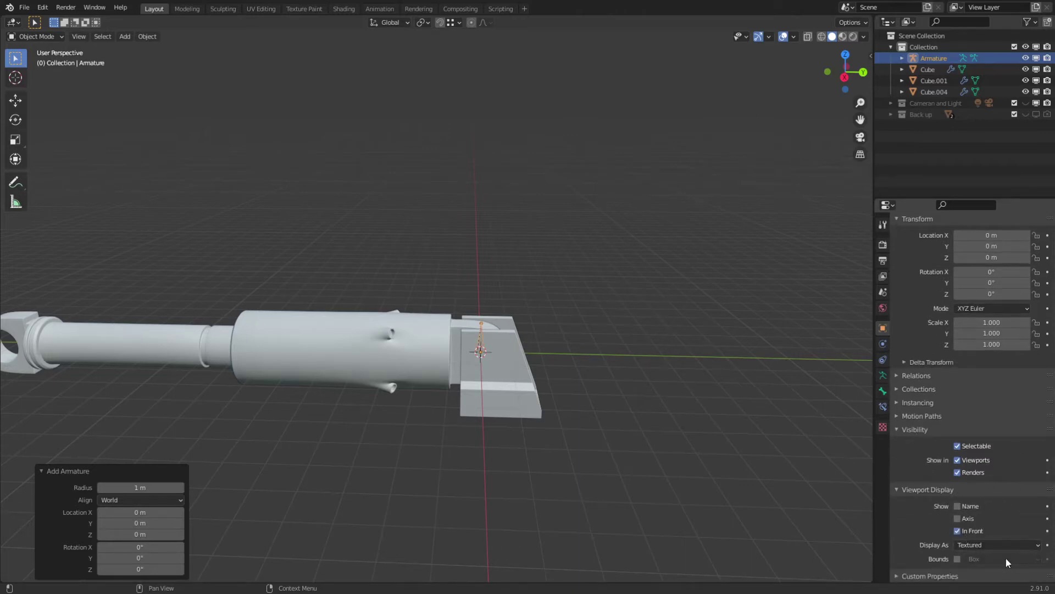
pyautogui.scroll(3, 489, 314)
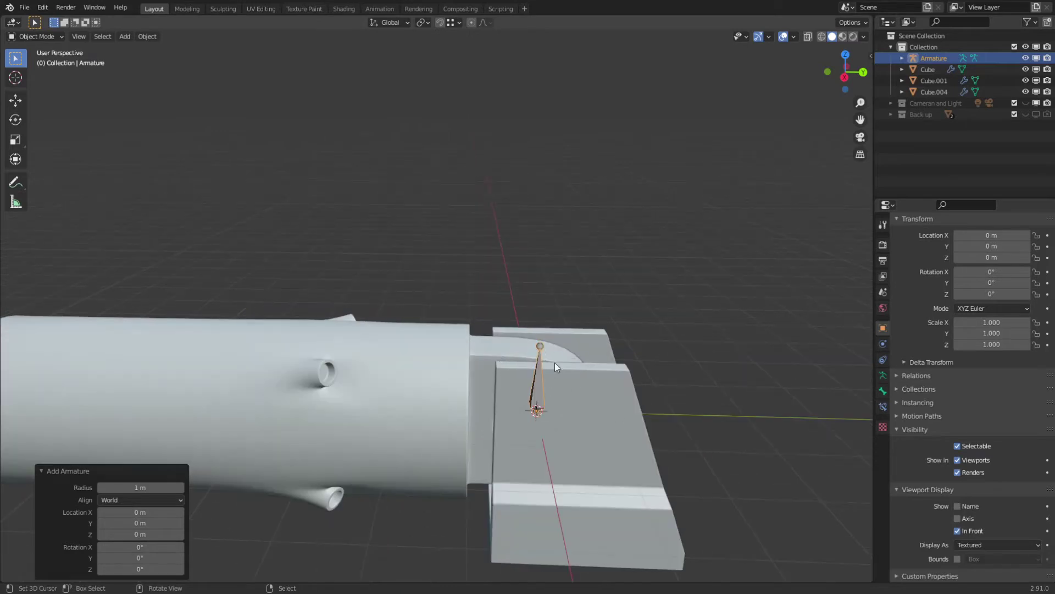
pyautogui.scroll(-3, 528, 357)
# Open the armature for editing in the right orthographic view.
pyautogui.press('KP_3')
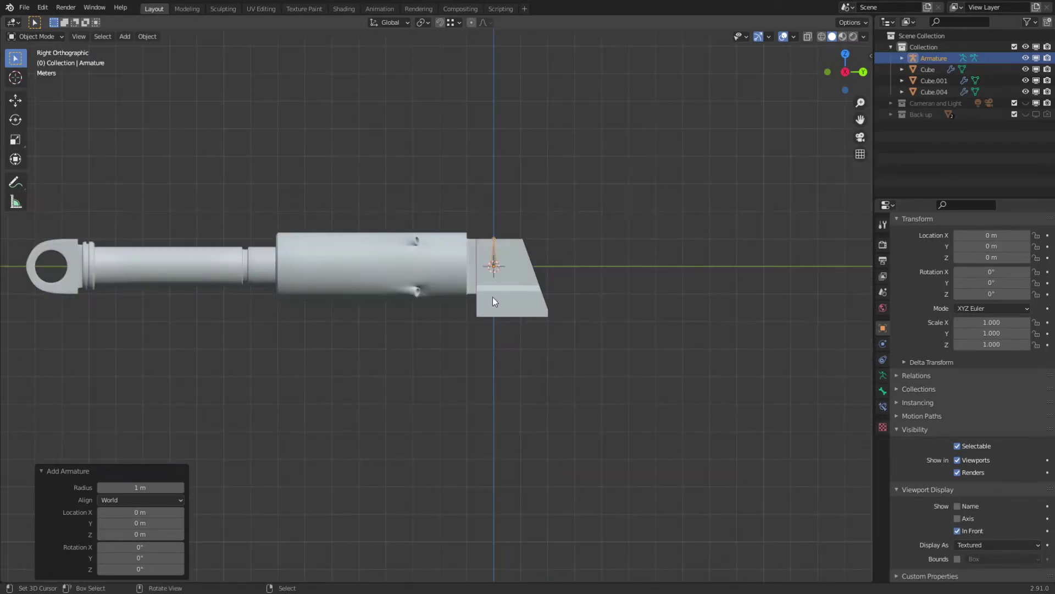
pyautogui.scroll(5, 528, 330)
pyautogui.press('Tab')
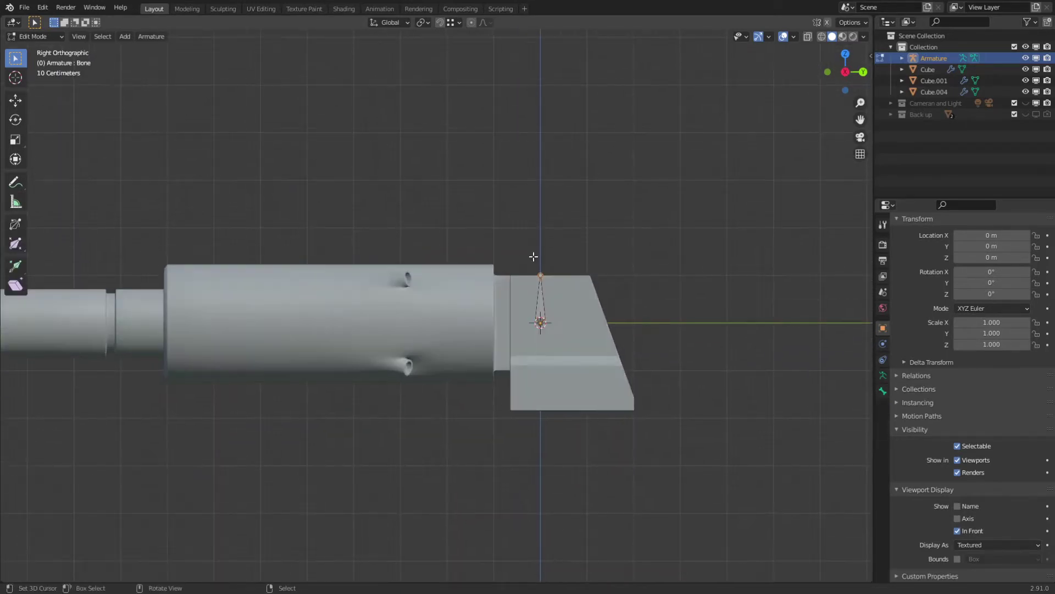
pyautogui.keyDown('shift'); pyautogui.moveTo(426, 392); pyautogui.dragTo(607, 292, button='middle'); pyautogui.keyUp('shift')
pyautogui.press('g')
pyautogui.press('y')
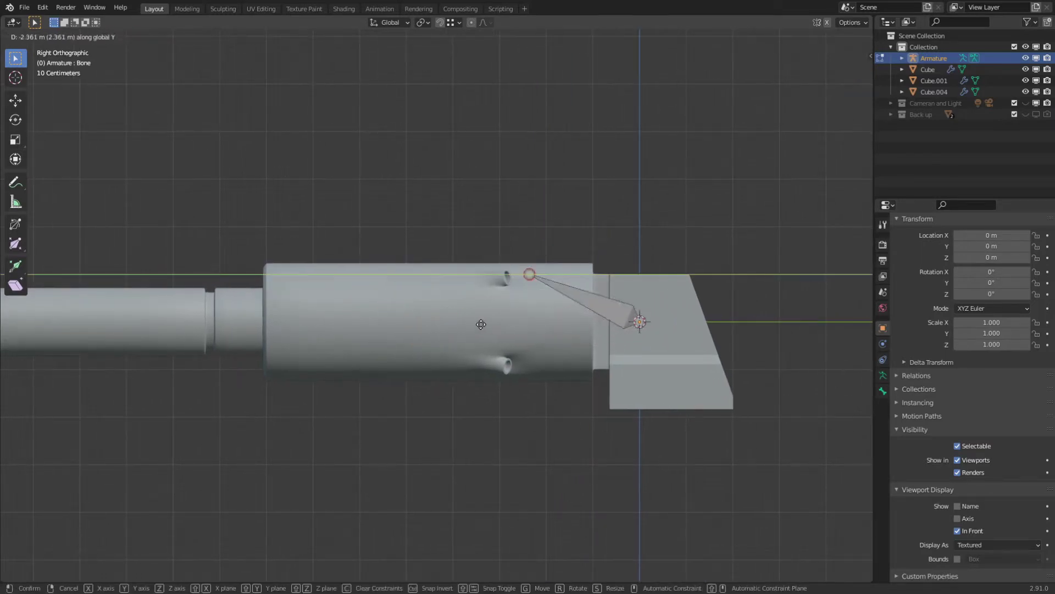
pyautogui.rightClick(602, 295)
pyautogui.hotkey('shift', 's')
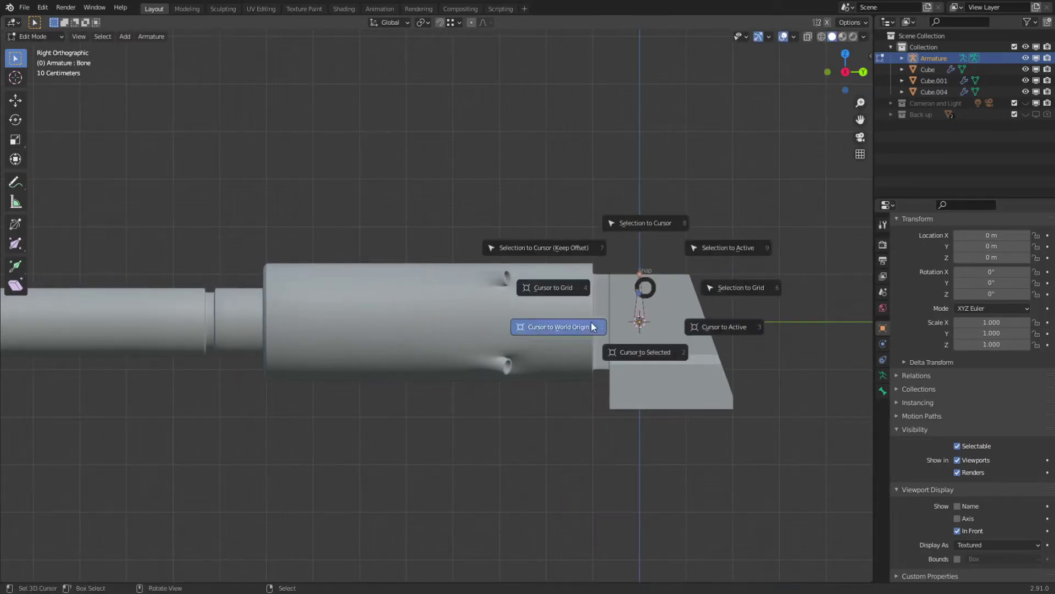
pyautogui.click(572, 336)
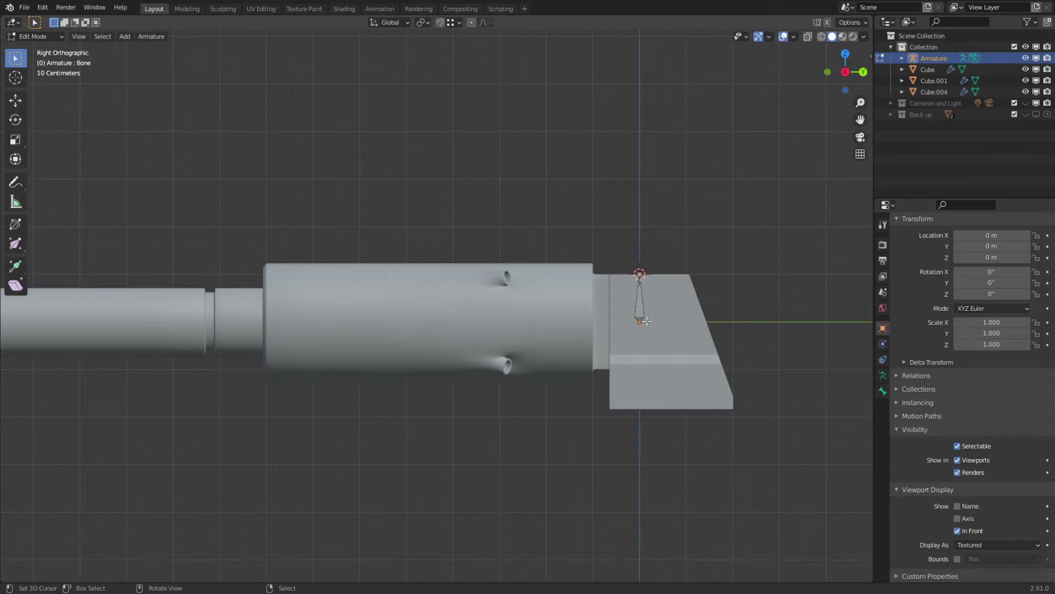
# Snap the bone's tip to the 3D cursor at the bone's base and move it about -8.05 m along Y.
pyautogui.hotkey('shift', 's')
pyautogui.hotkey('shift', 's')
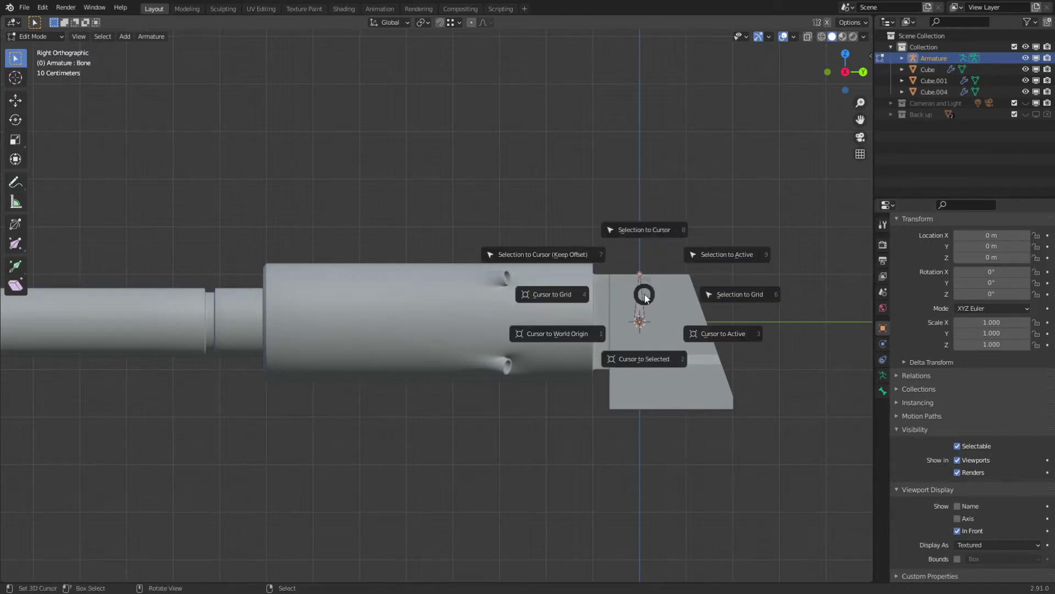
pyautogui.click(641, 237)
pyautogui.press('g')
pyautogui.press('y')
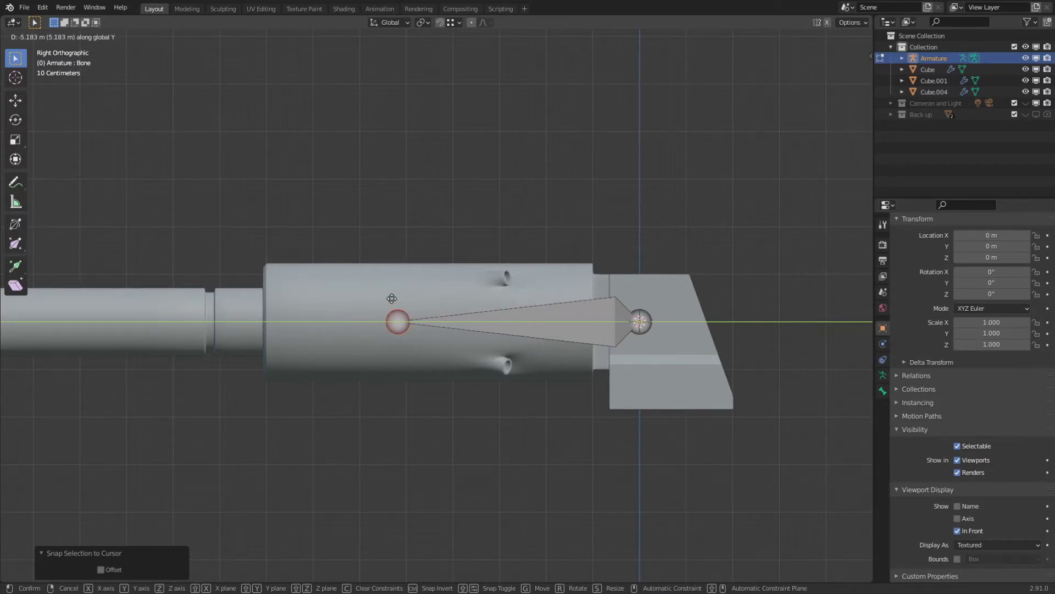
pyautogui.click(191, 325)
pyautogui.keyDown('shift'); pyautogui.moveTo(279, 295); pyautogui.dragTo(412, 312, button='middle'); pyautogui.keyUp('shift')
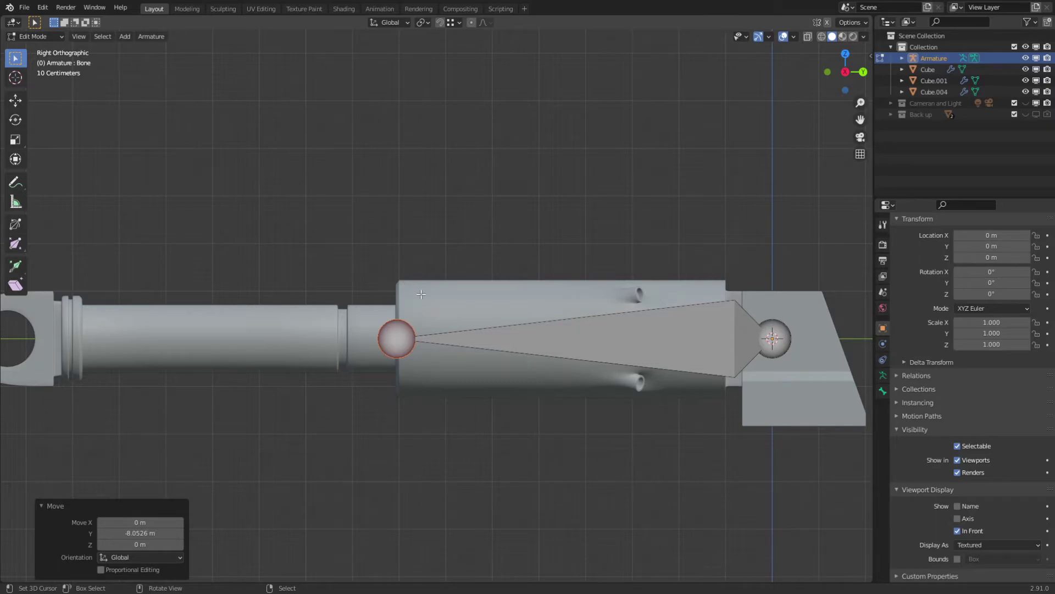
# Select the edge loop inside the piston rod's eye hole and snap the 3D cursor to its centre.
pyautogui.keyDown('shift'); pyautogui.moveTo(581, 345); pyautogui.dragTo(517, 338, button='middle'); pyautogui.keyUp('shift')
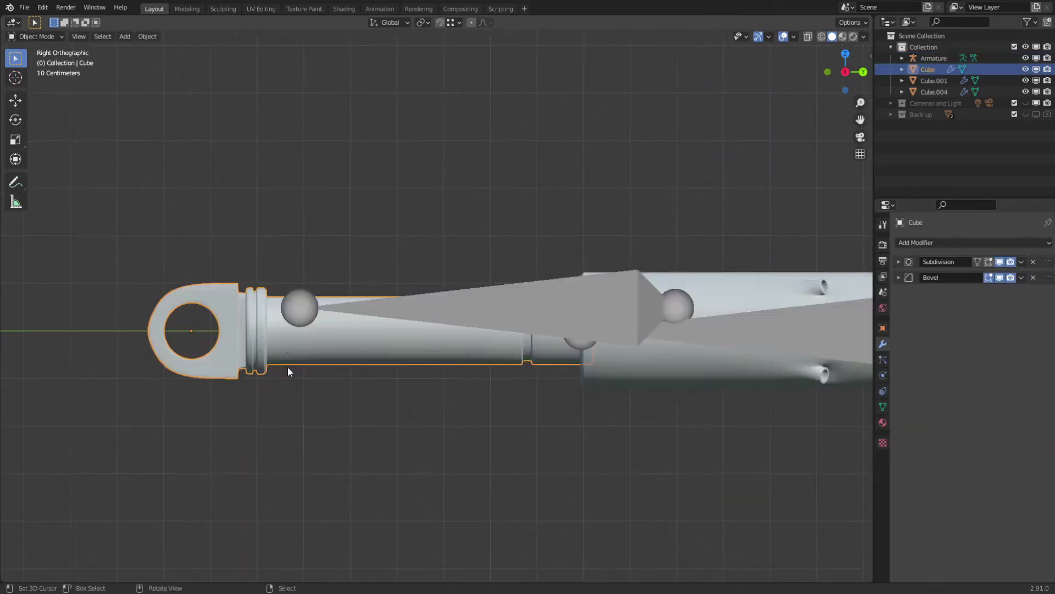
pyautogui.press('Tab')
pyautogui.press('1')
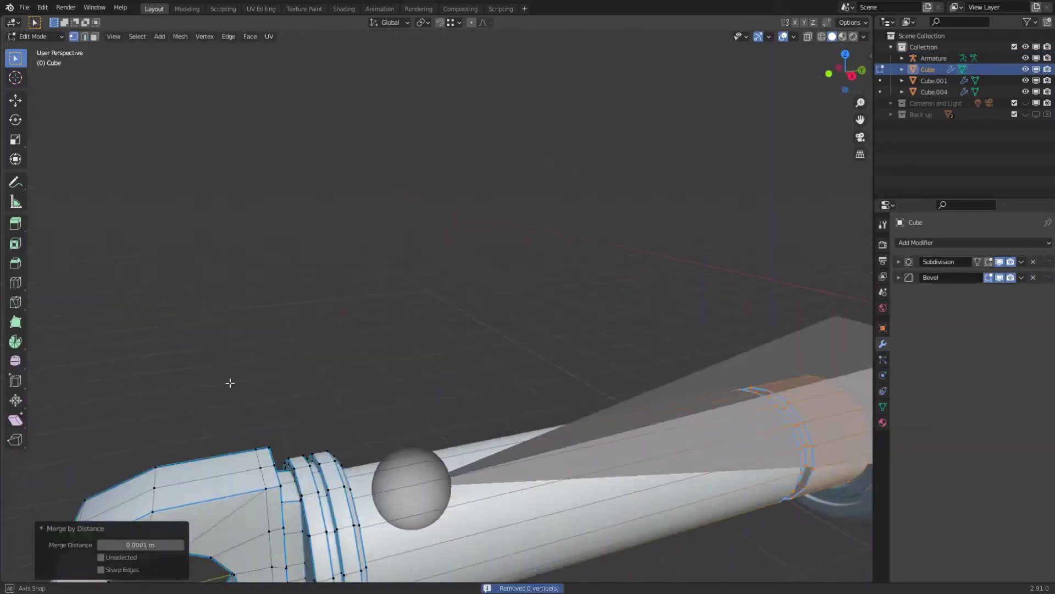
pyautogui.keyDown('shift'); pyautogui.moveTo(229, 382); pyautogui.dragTo(330, 193, button='middle'); pyautogui.keyUp('shift')
pyautogui.scroll(2, 342, 265)
pyautogui.press('2')
pyautogui.keyDown('alt'); pyautogui.rightClick(346, 267); pyautogui.keyUp('alt')
pyautogui.hotkey('shift', 's')
pyautogui.press('2')
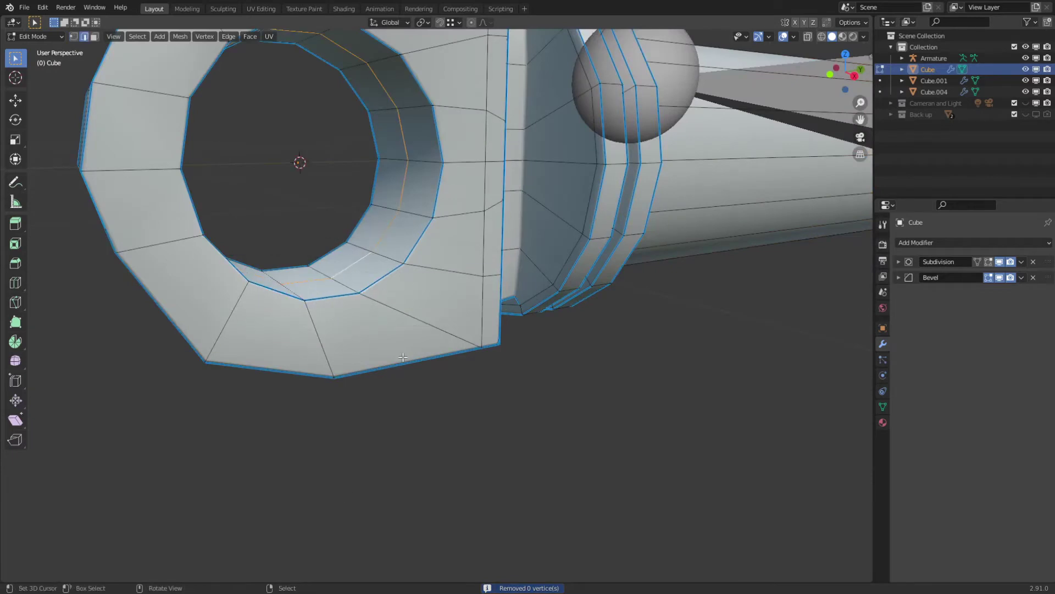
pyautogui.press('Tab')
# Edit the armature and delete the extra bone lying over the piston rod.
pyautogui.scroll(-3, 315, 165)
pyautogui.moveTo(384, 254)
pyautogui.mouseDown(button='middle')
pyautogui.moveTo(419, 260)
pyautogui.moveTo(402, 255)
pyautogui.mouseUp(button='middle')
pyautogui.press('KP_3')
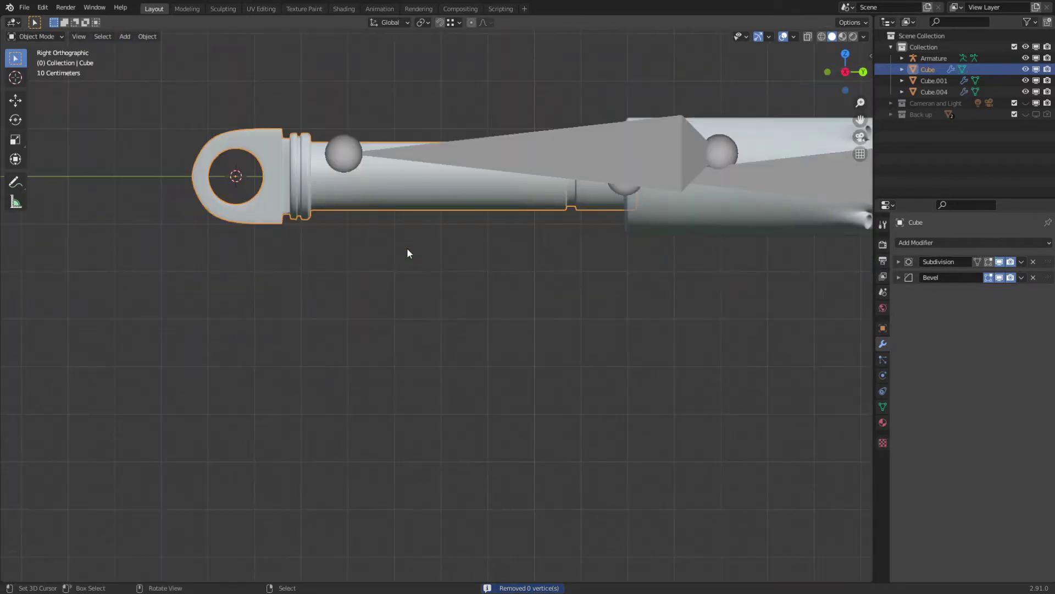
pyautogui.scroll(1, 440, 246)
pyautogui.click(716, 262)
pyautogui.press('Tab')
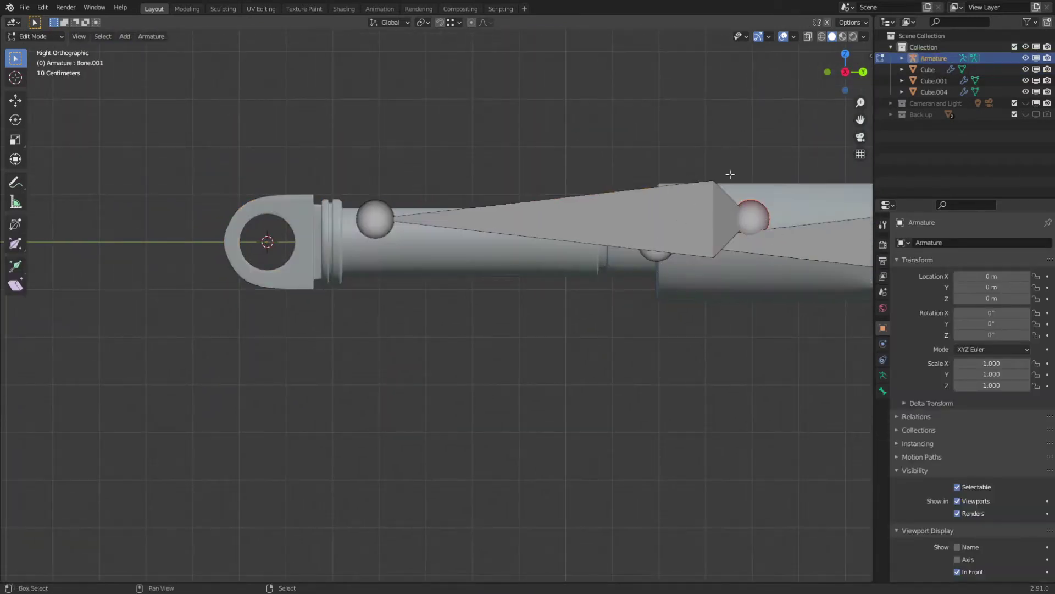
pyautogui.press('x')
pyautogui.rightClick(664, 235)
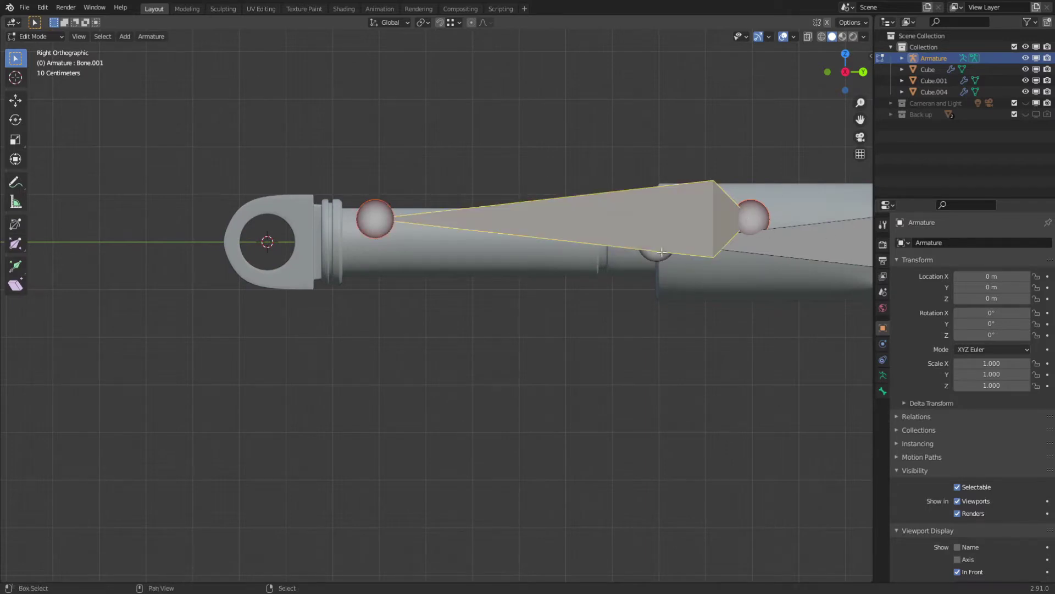
pyautogui.keyDown('shift'); pyautogui.moveTo(647, 257); pyautogui.dragTo(525, 333, button='middle'); pyautogui.keyUp('shift')
pyautogui.press('x')
pyautogui.click(525, 333)
# Try duplicating the bone inside the cylinder, and undo the duplication.
pyautogui.keyDown('shift'); pyautogui.moveTo(664, 354); pyautogui.dragTo(542, 354, button='middle'); pyautogui.keyUp('shift')
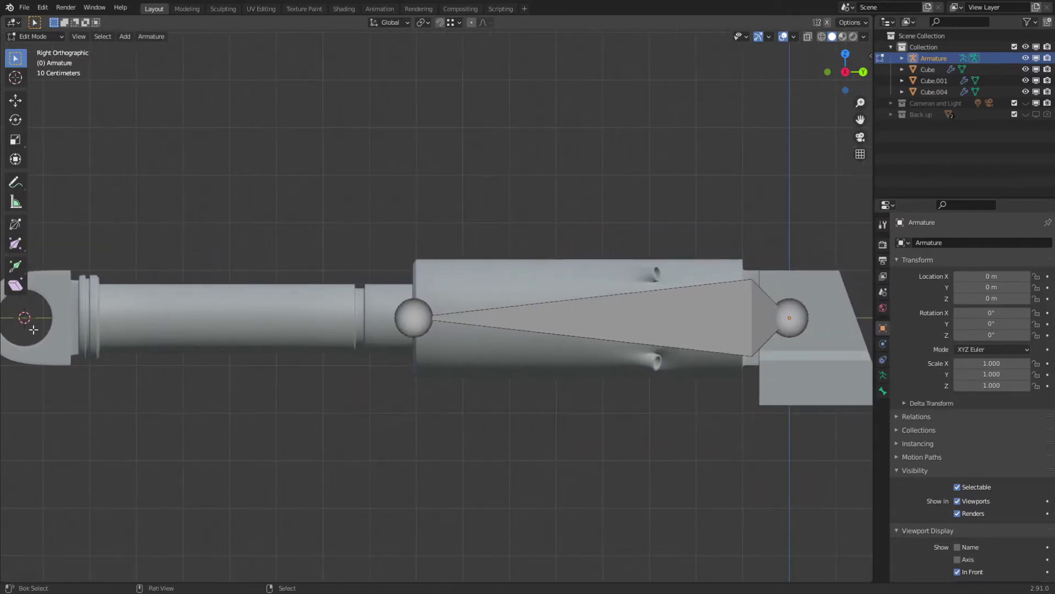
pyautogui.keyDown('shift'); pyautogui.moveTo(33, 329); pyautogui.dragTo(118, 318, button='middle'); pyautogui.keyUp('shift')
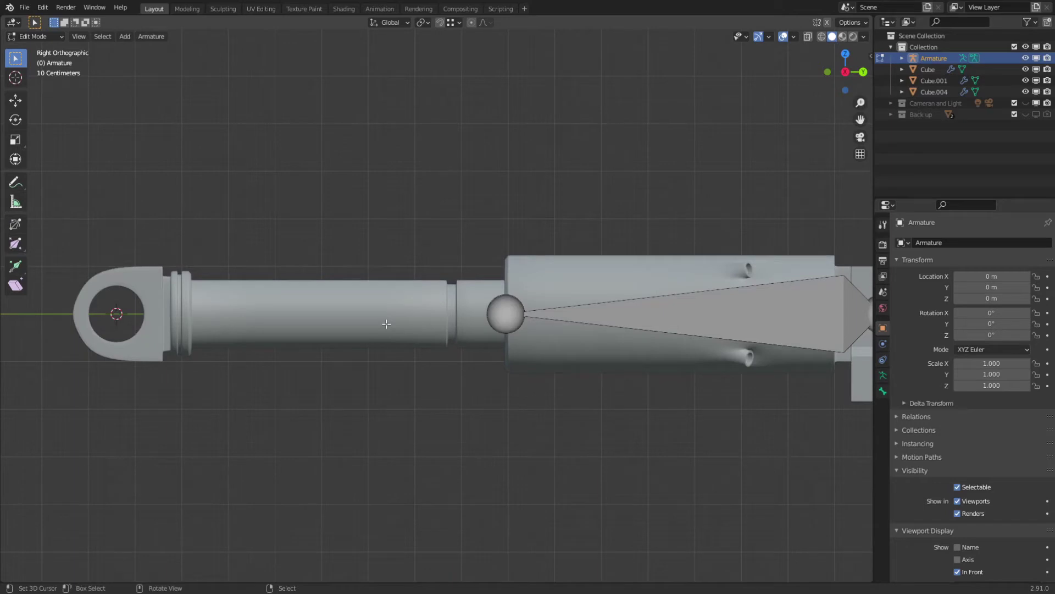
pyautogui.click(579, 316)
pyautogui.hotkey('shift', 'd')
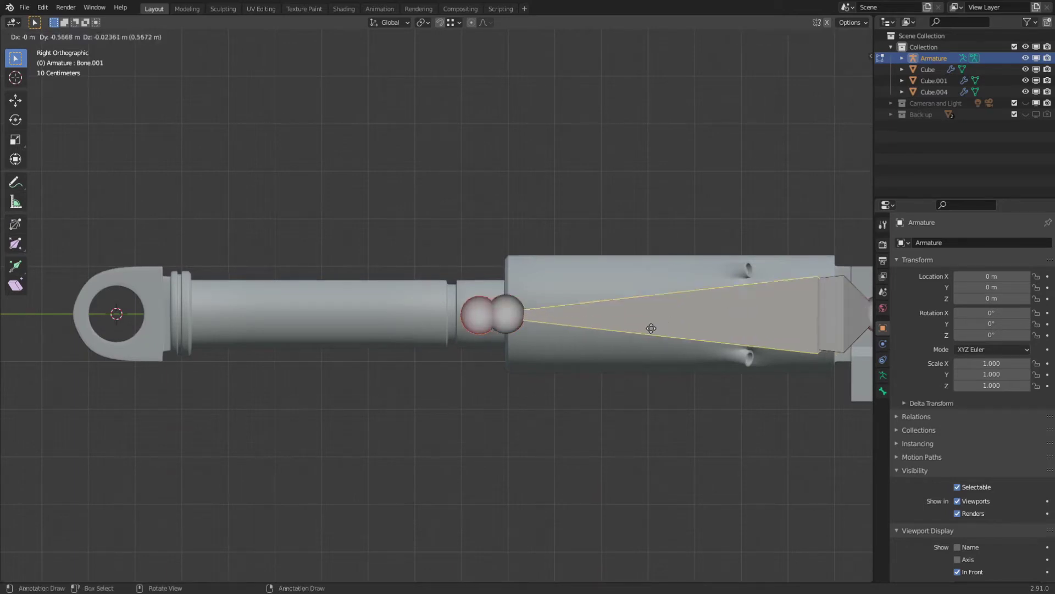
pyautogui.rightClick(569, 327)
pyautogui.keyDown('shift'); pyautogui.moveTo(757, 329); pyautogui.dragTo(625, 333, button='middle'); pyautogui.keyUp('shift')
pyautogui.hotkey('ctrl', 'z')
pyautogui.hotkey('ctrl', 'z')
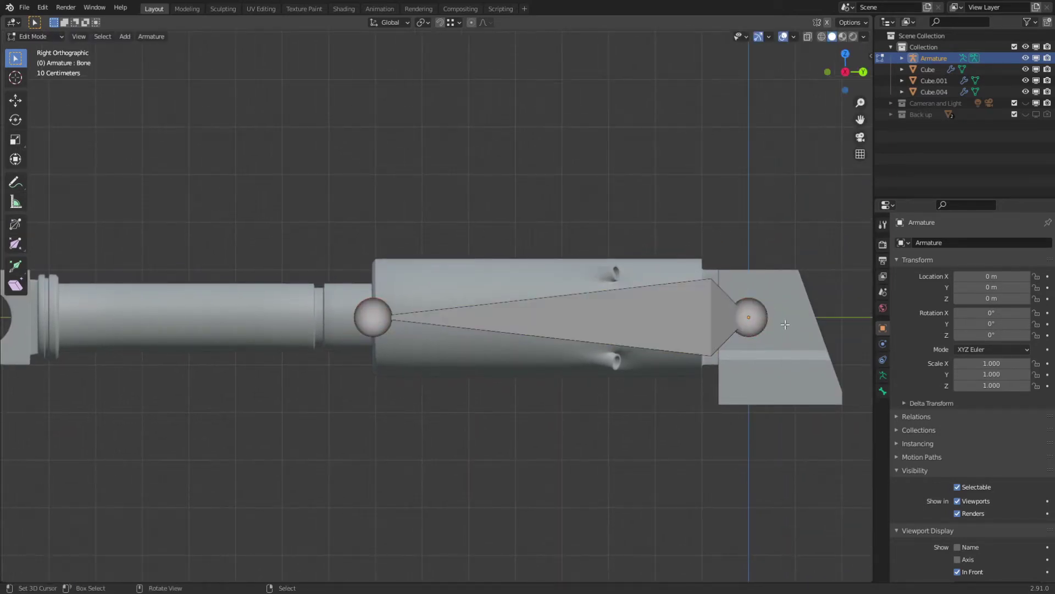
pyautogui.hotkey('alt', 'z')
pyautogui.rightClick(386, 320)
pyautogui.press('e')
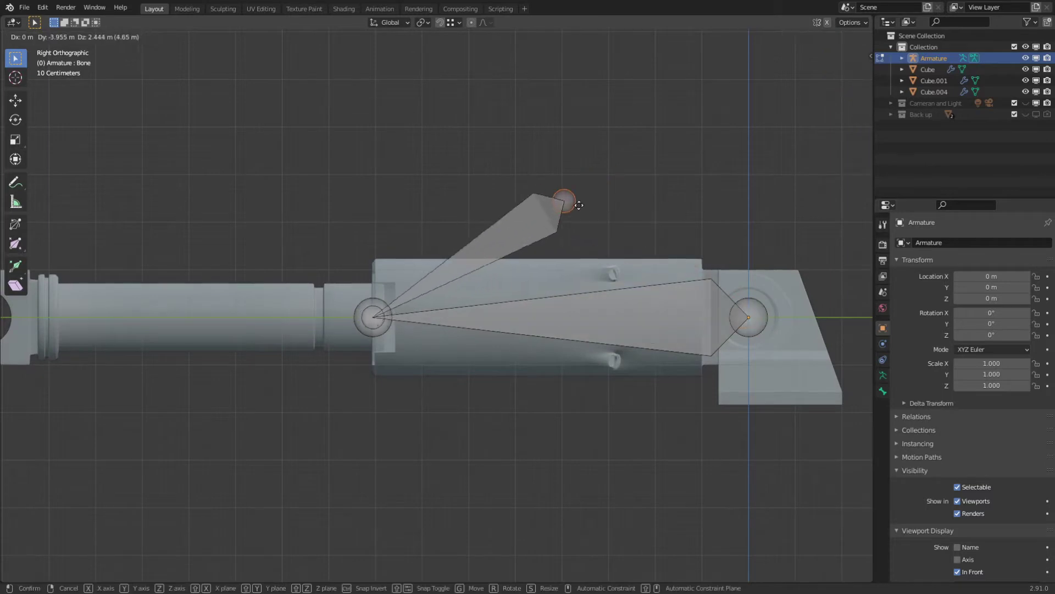
pyautogui.rightClick(579, 205)
pyautogui.hotkey('ctrl', 'z')
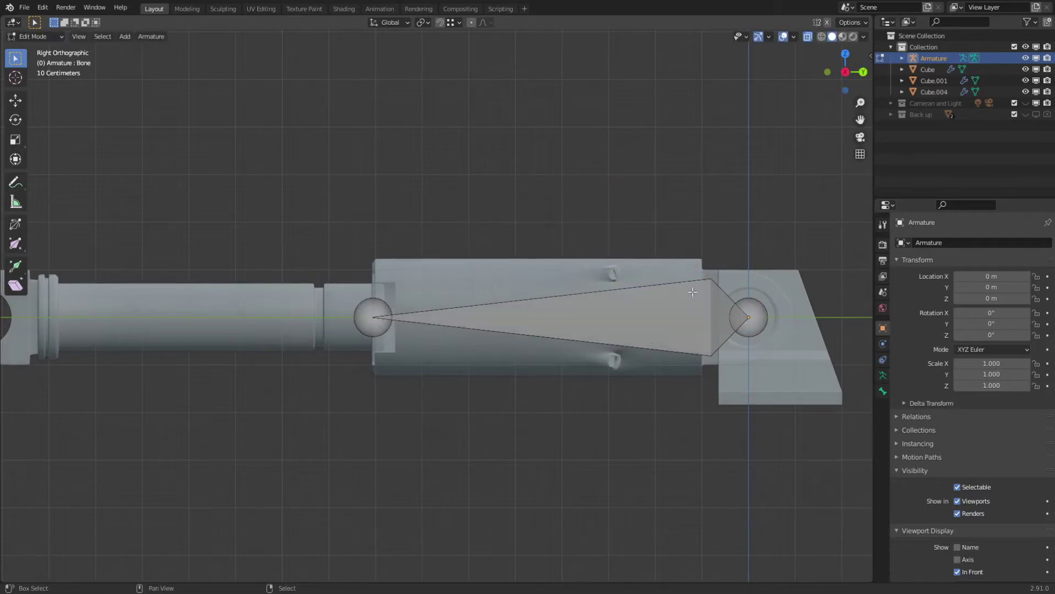
# Snap the selection to the 3D cursor in the rod's eye hole with Keep Offset, placing a bone along the rod.
pyautogui.hotkey('shift', 's')
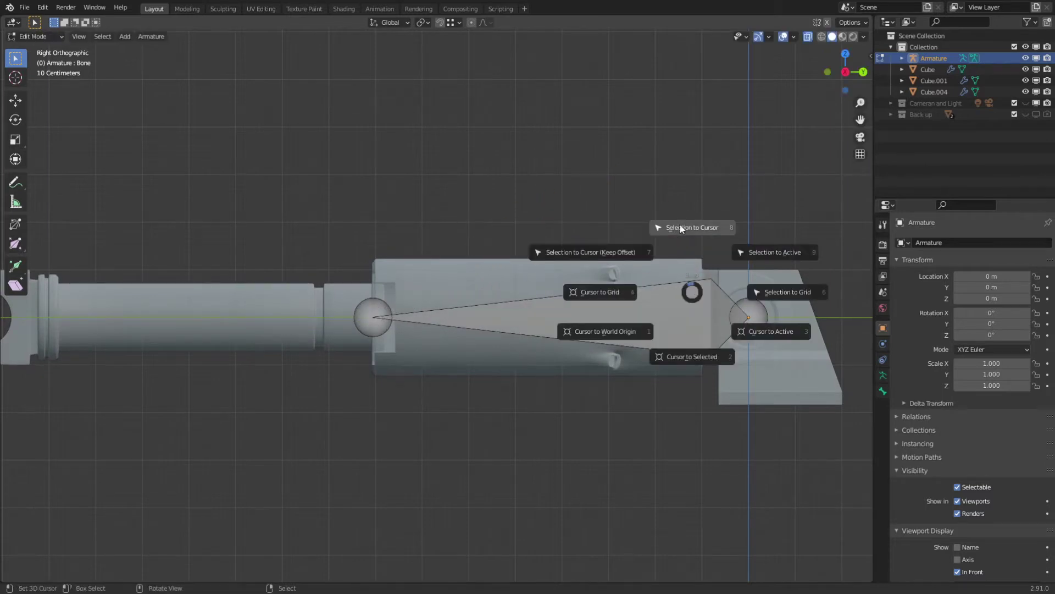
pyautogui.click(620, 254)
pyautogui.keyDown('ctrl'); pyautogui.scroll(5, 404, 324); pyautogui.keyUp('ctrl')
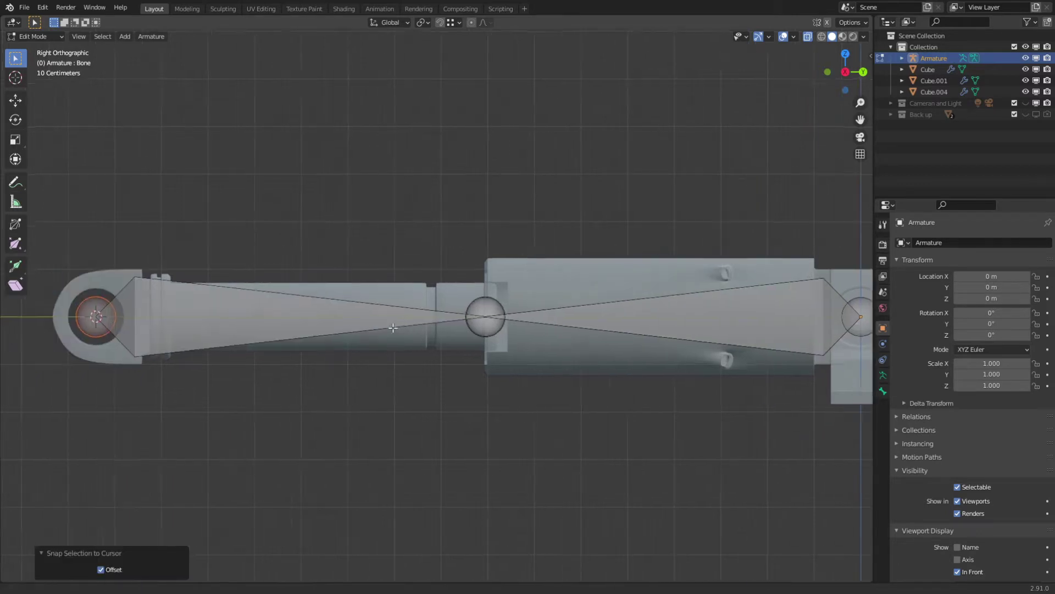
# Move the rod bone's tip about 0.52 m along Y into the cylinder.
pyautogui.click(592, 327)
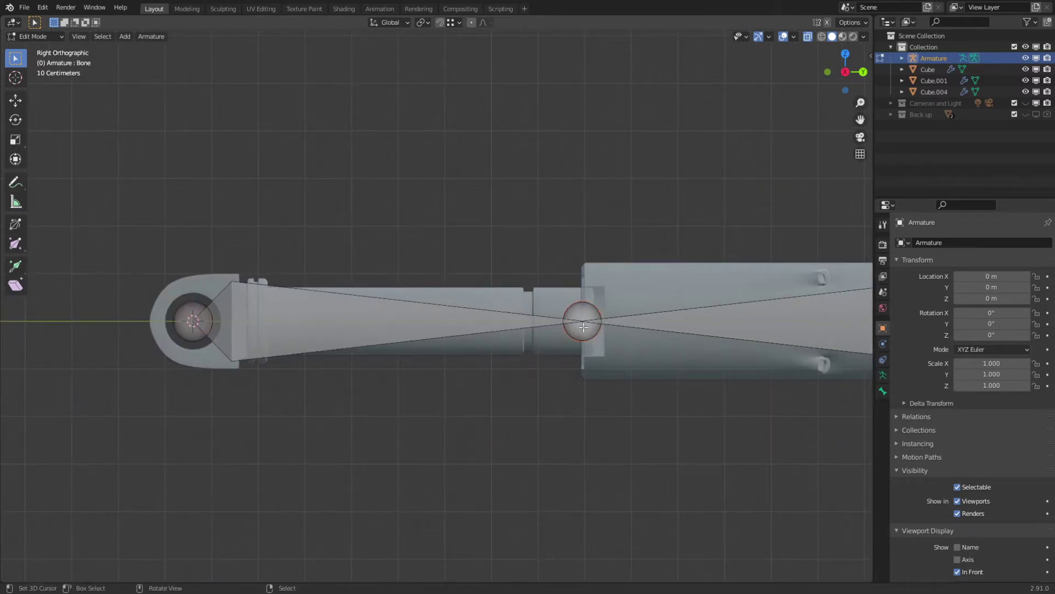
pyautogui.press('g')
pyautogui.press('y')
pyautogui.click(623, 326)
pyautogui.keyDown('shift'); pyautogui.moveTo(623, 326); pyautogui.dragTo(629, 299, button='middle'); pyautogui.keyUp('shift')
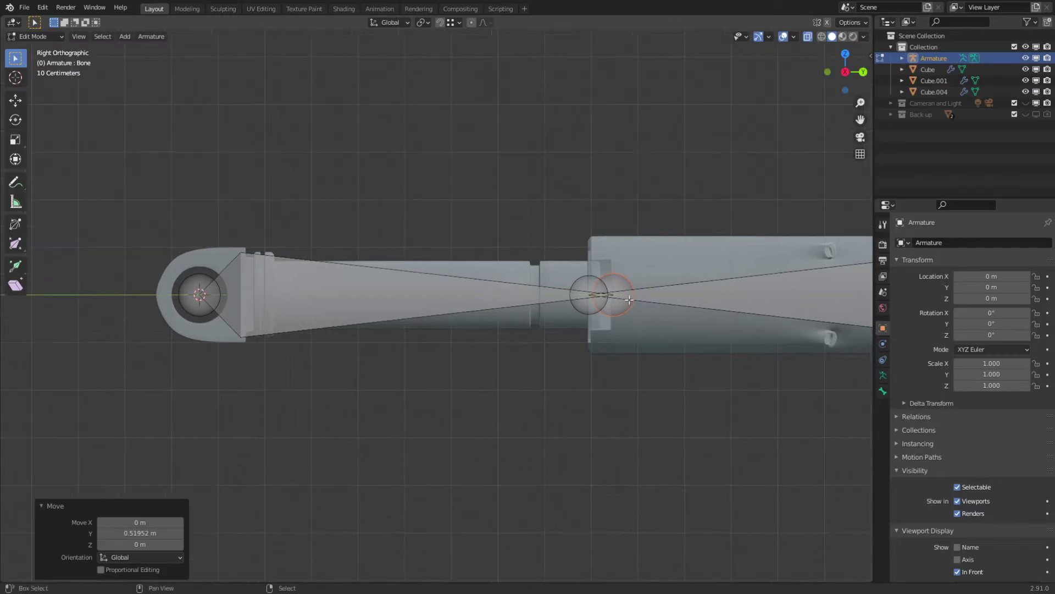
# Extrude a side bone about 3.48 m along X from the cylinder bone's base at the bracket pivot.
pyautogui.keyDown('shift'); pyautogui.moveTo(752, 296); pyautogui.dragTo(550, 311, button='middle'); pyautogui.keyUp('shift')
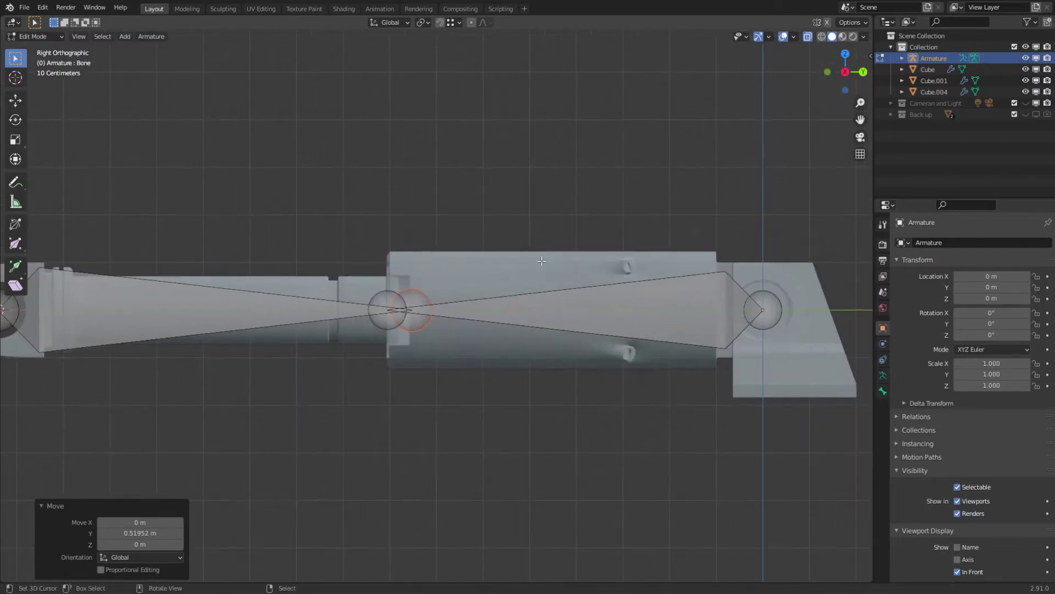
pyautogui.keyDown('shift'); pyautogui.moveTo(275, 322); pyautogui.dragTo(454, 340, button='middle'); pyautogui.keyUp('shift')
pyautogui.keyDown('shift'); pyautogui.moveTo(641, 350); pyautogui.dragTo(502, 414, button='middle'); pyautogui.keyUp('shift')
pyautogui.hotkey('alt', 'z')
pyautogui.scroll(-5, 607, 335)
pyautogui.click(503, 338)
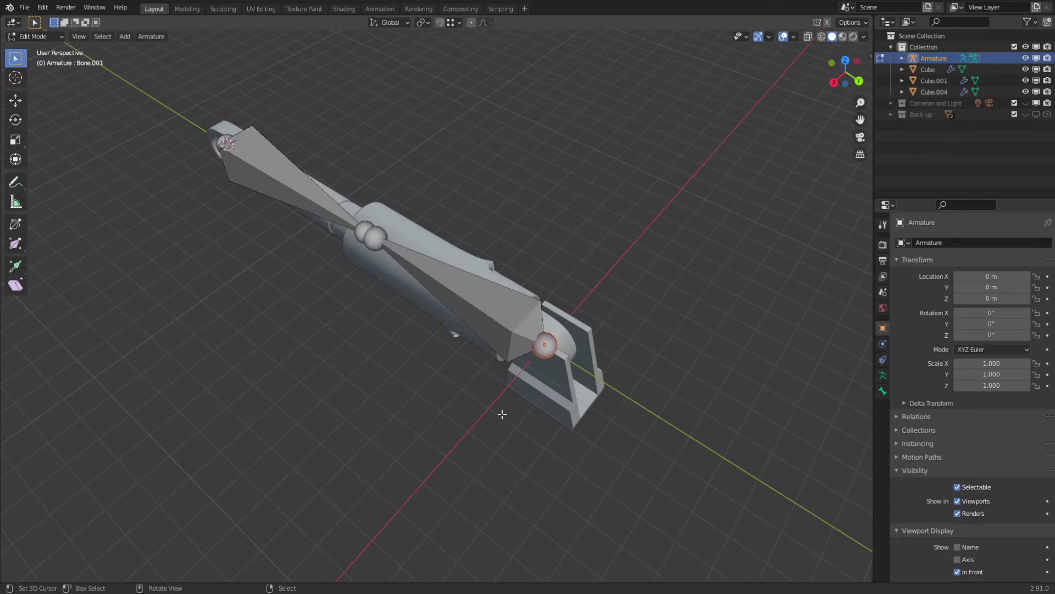
pyautogui.moveTo(496, 380); pyautogui.dragTo(530, 371, button='middle')
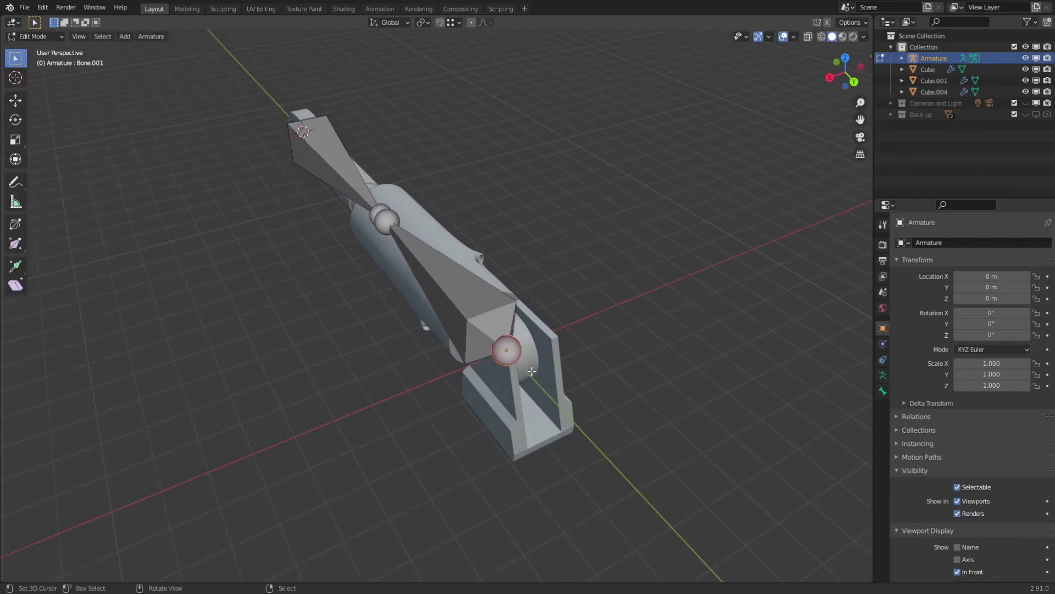
pyautogui.scroll(2, 502, 353)
pyautogui.hotkey('alt', 'z')
pyautogui.hotkey('alt', 'z')
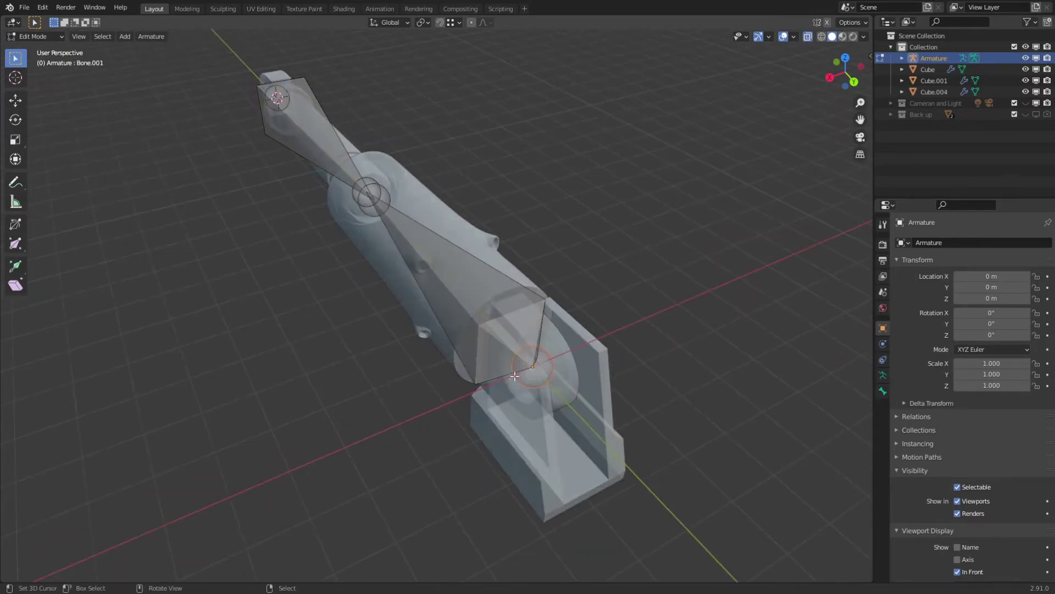
pyautogui.moveTo(504, 358); pyautogui.dragTo(416, 375, button='middle')
pyautogui.keyDown('shift'); pyautogui.moveTo(456, 471); pyautogui.dragTo(468, 365, button='middle'); pyautogui.keyUp('shift')
pyautogui.press('e')
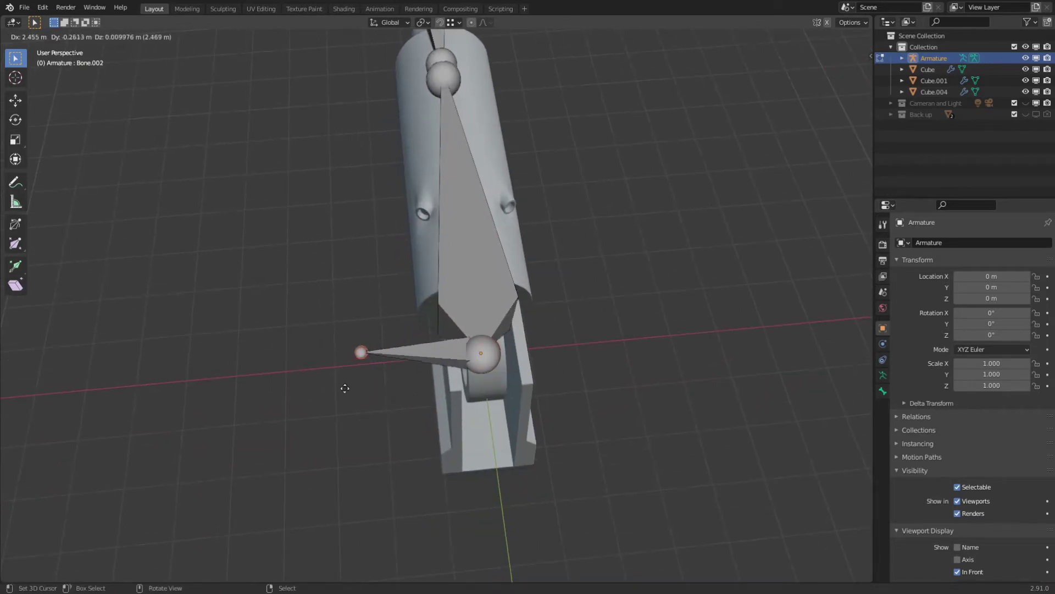
pyautogui.press('y')
pyautogui.press('x')
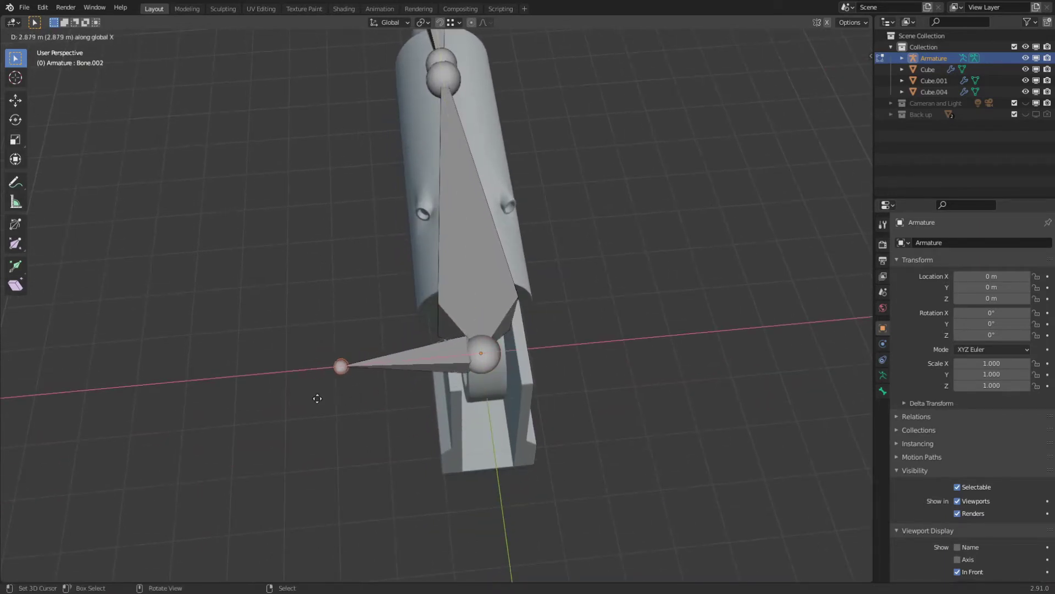
pyautogui.click(294, 397)
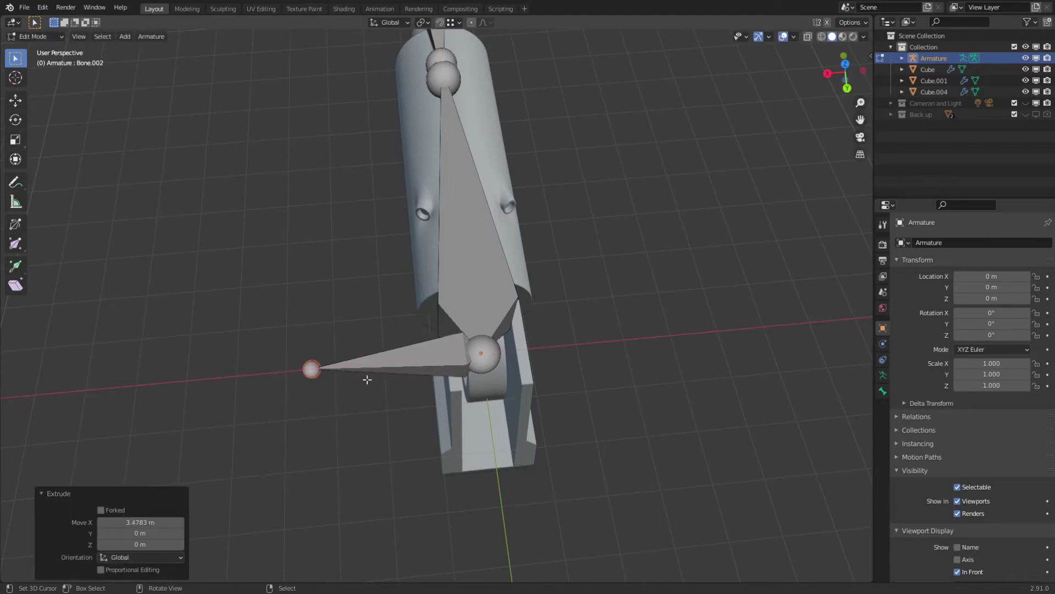
# Shorten the side bone at the bracket by moving its tip about -1.24 m along X.
pyautogui.moveTo(367, 379); pyautogui.dragTo(462, 301, button='middle')
pyautogui.press('g')
pyautogui.press('x')
pyautogui.click(678, 363)
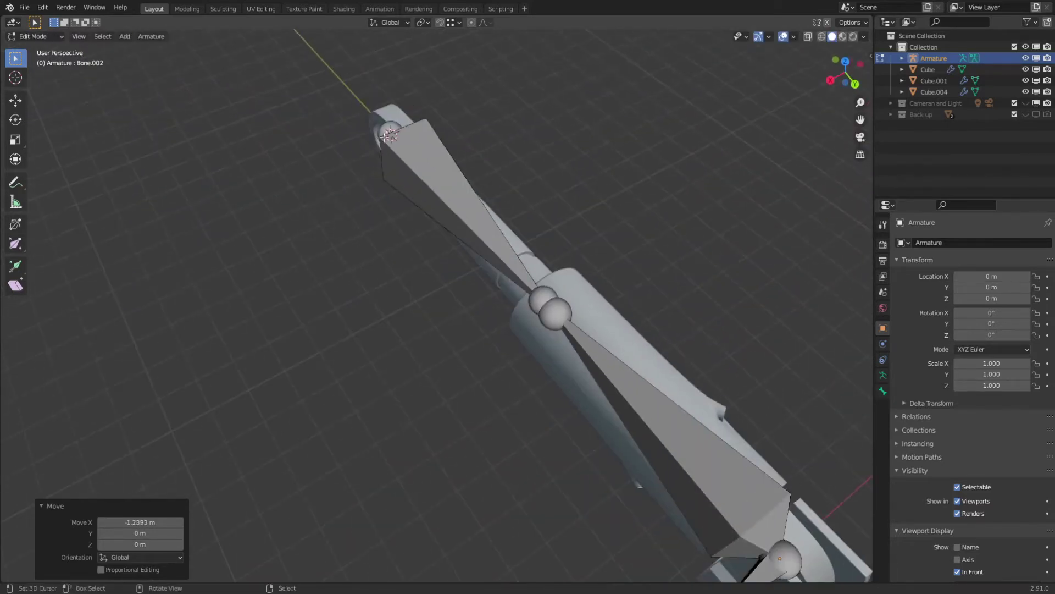
# Extrude a second side bone about 2.06 m along X from the rod bone's base in the eye hole.
pyautogui.rightClick(385, 137)
pyautogui.moveTo(385, 137); pyautogui.dragTo(392, 219, button='middle')
pyautogui.press('e')
pyautogui.press('y')
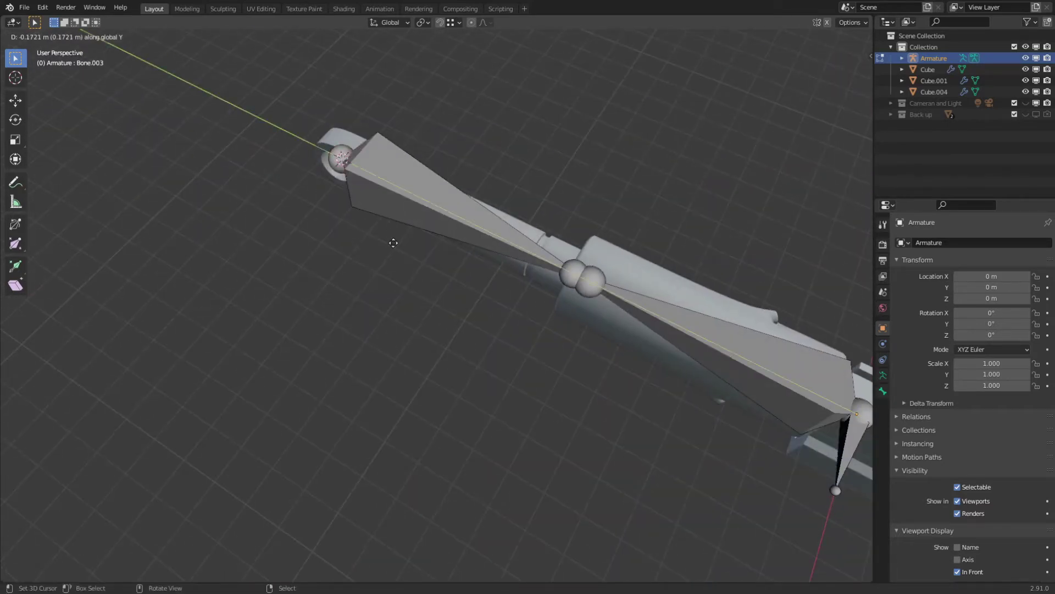
pyautogui.press('x')
pyautogui.click(375, 252)
pyautogui.moveTo(374, 252); pyautogui.dragTo(620, 300, button='middle')
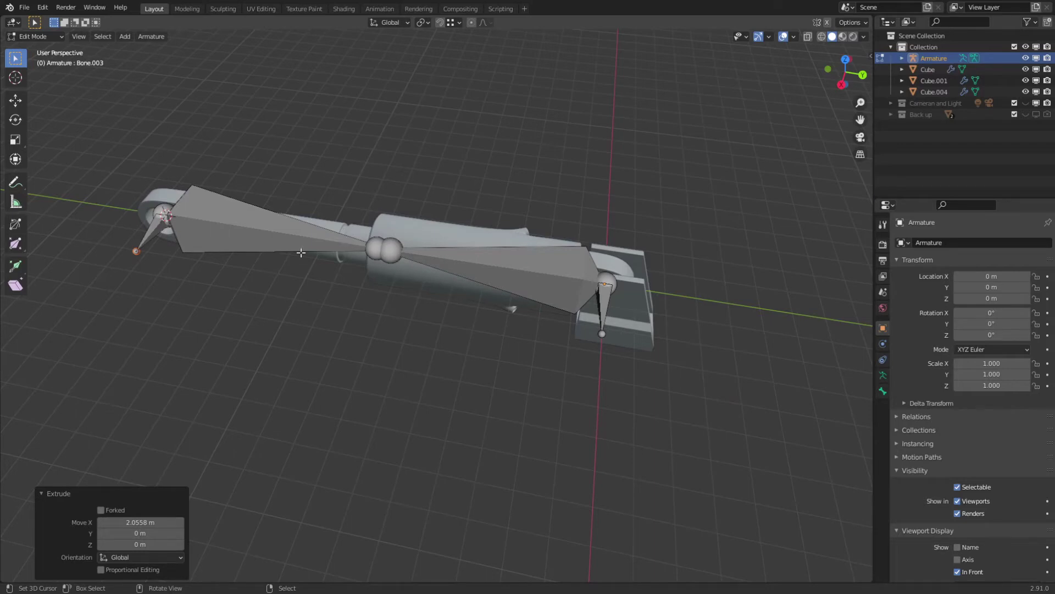
# Shorten the rod bone by moving its tip about -4.6 m along Y towards the eye hole.
pyautogui.keyDown('shift'); pyautogui.moveTo(301, 252); pyautogui.dragTo(400, 296, button='middle'); pyautogui.keyUp('shift')
pyautogui.scroll(1, 400, 297)
pyautogui.click(495, 307)
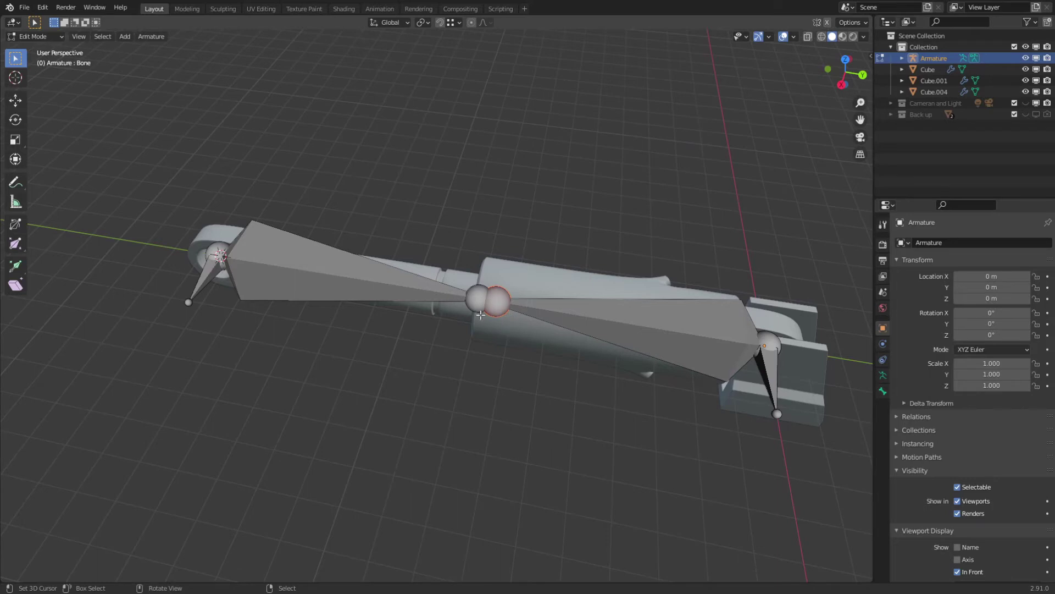
pyautogui.press('g')
pyautogui.press('y')
pyautogui.click(246, 238)
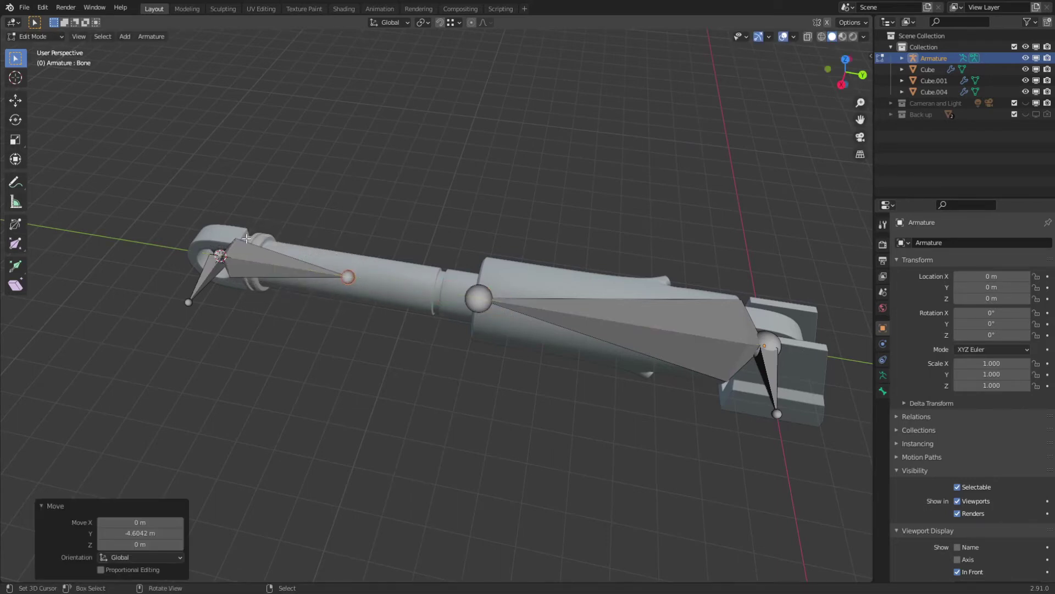
# Shorten the cylinder bone by moving its tip along Y towards the bracket.
pyautogui.click(456, 303)
pyautogui.click(477, 299)
pyautogui.press('g')
pyautogui.press('y')
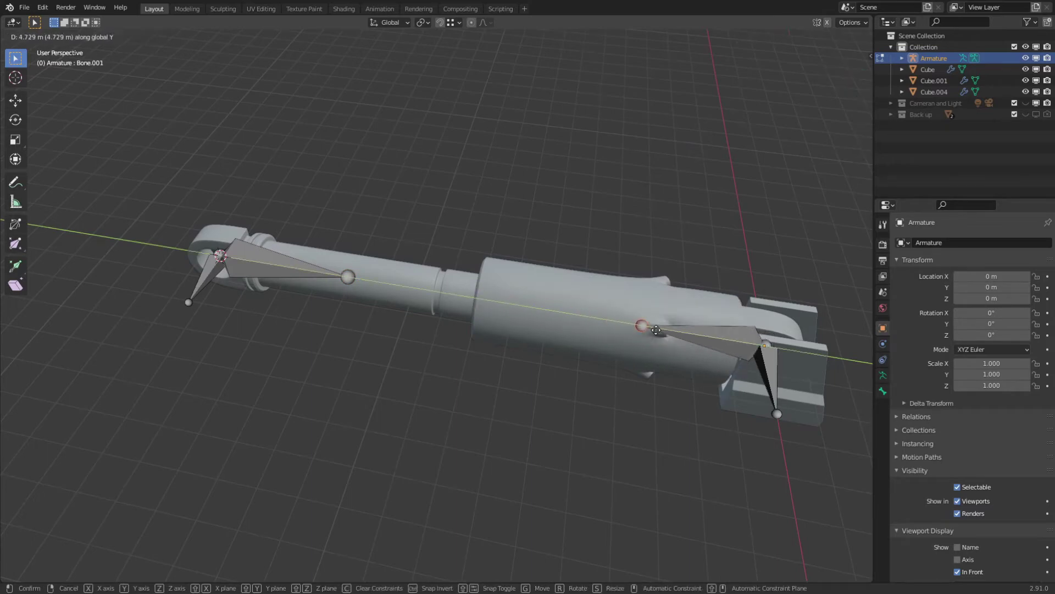
pyautogui.click(625, 324)
# Leave armature editing and try moving the mounting bracket freely and along the Y axis.
pyautogui.keyDown('shift'); pyautogui.moveTo(625, 325); pyautogui.dragTo(627, 378, button='middle'); pyautogui.keyUp('shift')
pyautogui.moveTo(705, 406); pyautogui.dragTo(555, 385, button='middle')
pyautogui.moveTo(555, 385)
pyautogui.mouseDown(button='middle')
pyautogui.moveTo(537, 368)
pyautogui.moveTo(544, 396)
pyautogui.mouseUp(button='middle')
pyautogui.scroll(2, 544, 396)
pyautogui.press('Tab')
pyautogui.click(615, 401)
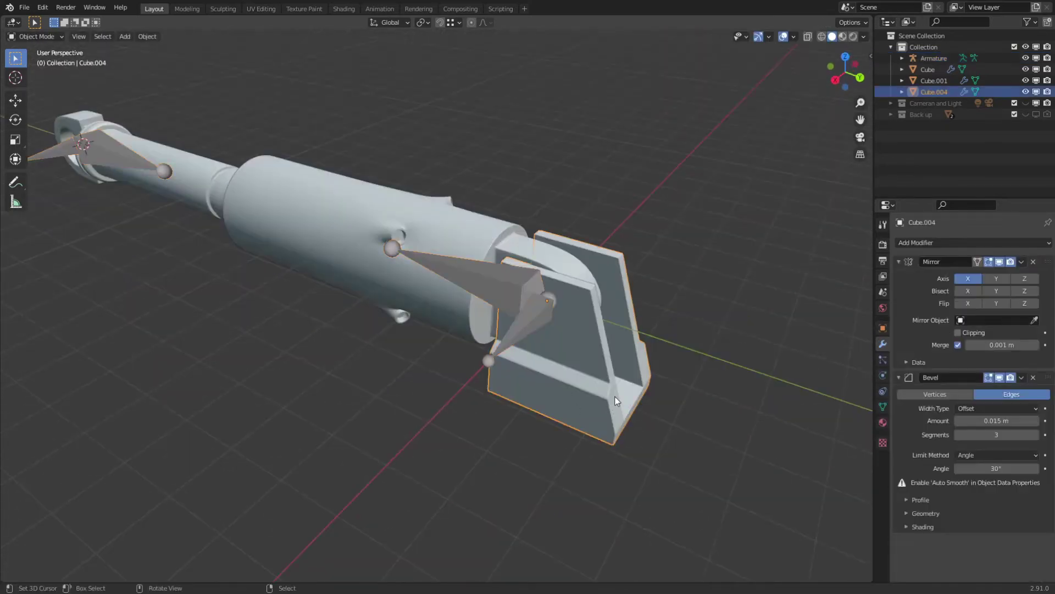
pyautogui.press('g')
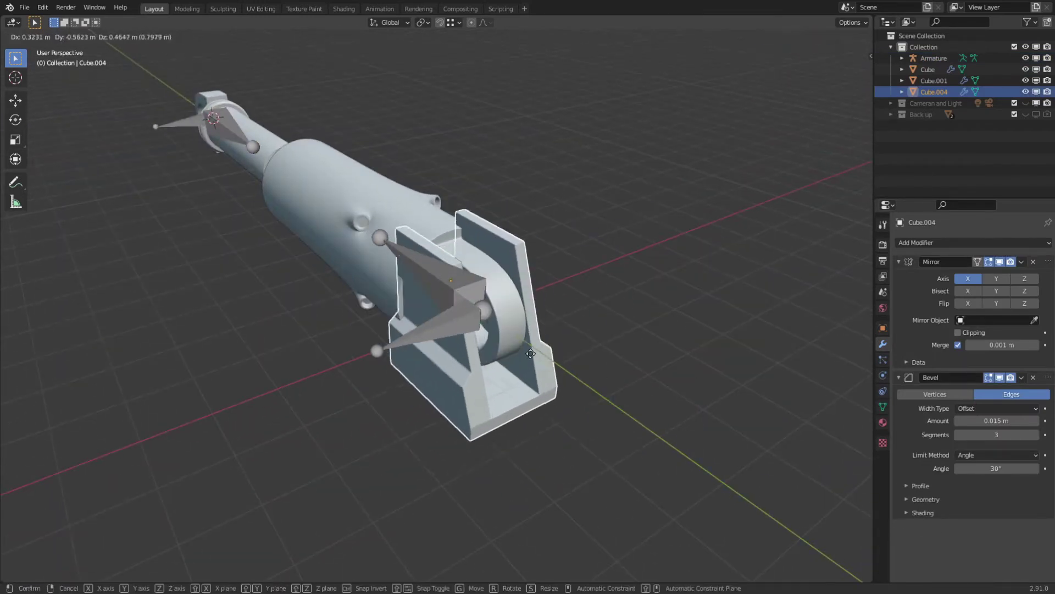
pyautogui.rightClick(577, 398)
pyautogui.moveTo(577, 397); pyautogui.dragTo(613, 358, button='middle')
pyautogui.press('g')
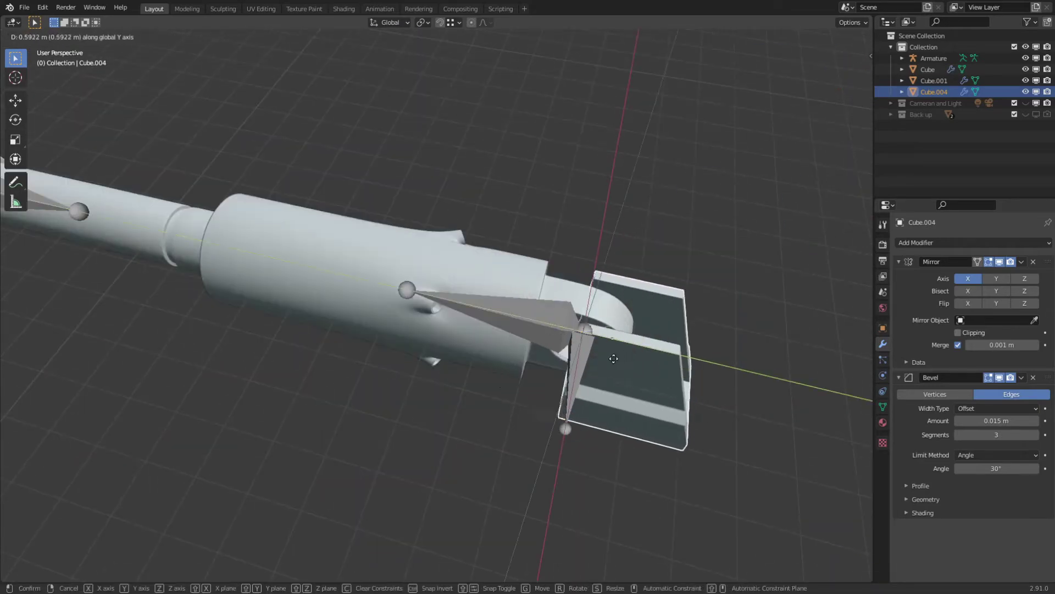
pyautogui.rightClick(590, 398)
# Edit the armature in right view and duplicate the cylinder bone, placing the copy just below the mounting bracket.
pyautogui.moveTo(591, 398); pyautogui.dragTo(530, 329, button='middle')
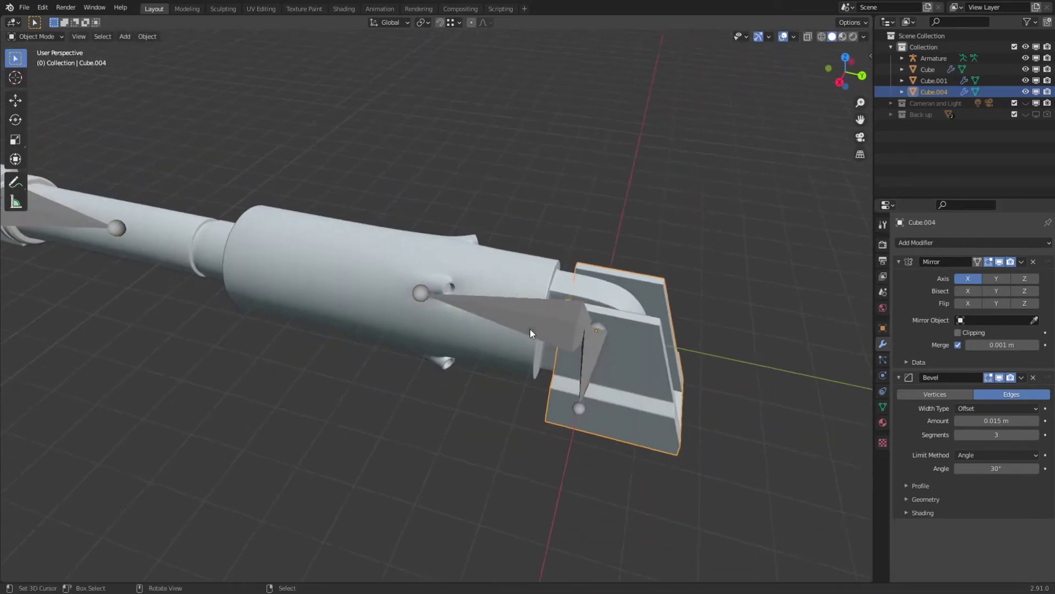
pyautogui.click(530, 328)
pyautogui.press('KP_3')
pyautogui.press('Tab')
pyautogui.click(549, 242)
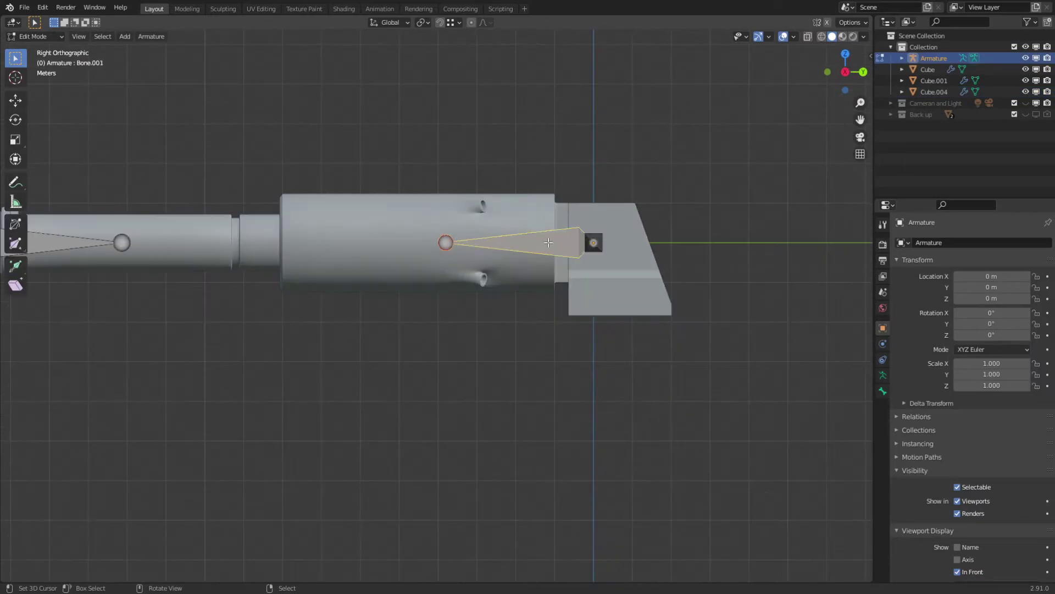
pyautogui.keyDown('shift'); pyautogui.moveTo(548, 243); pyautogui.dragTo(542, 279, button='middle'); pyautogui.keyUp('shift')
pyautogui.hotkey('shift', 'd')
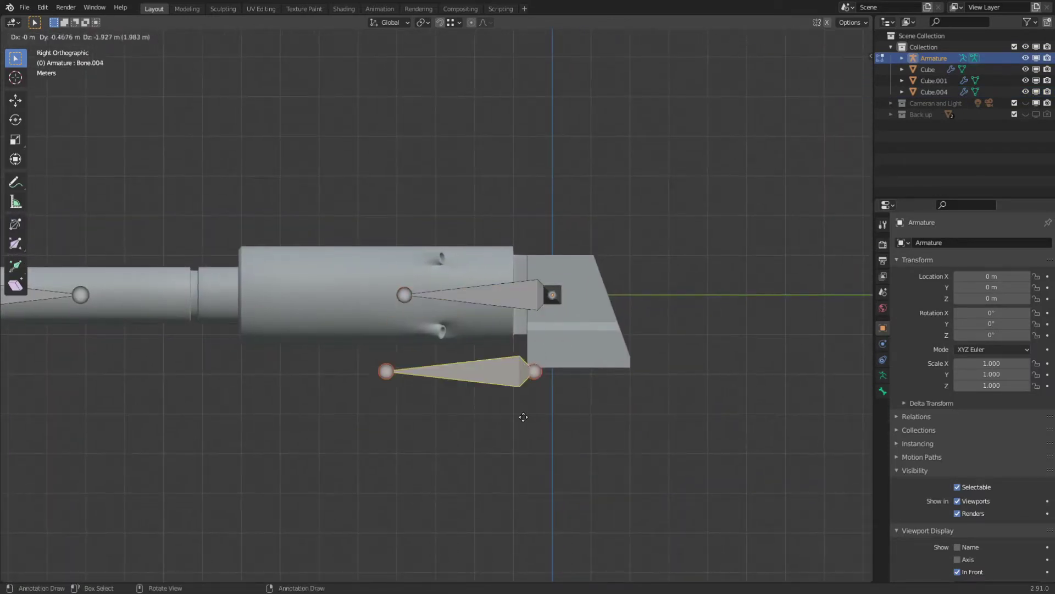
pyautogui.click(554, 424)
# Scale the duplicated bone by 1.168 and move it up to the underside of the mounting bracket.
pyautogui.press('s')
pyautogui.click(668, 407)
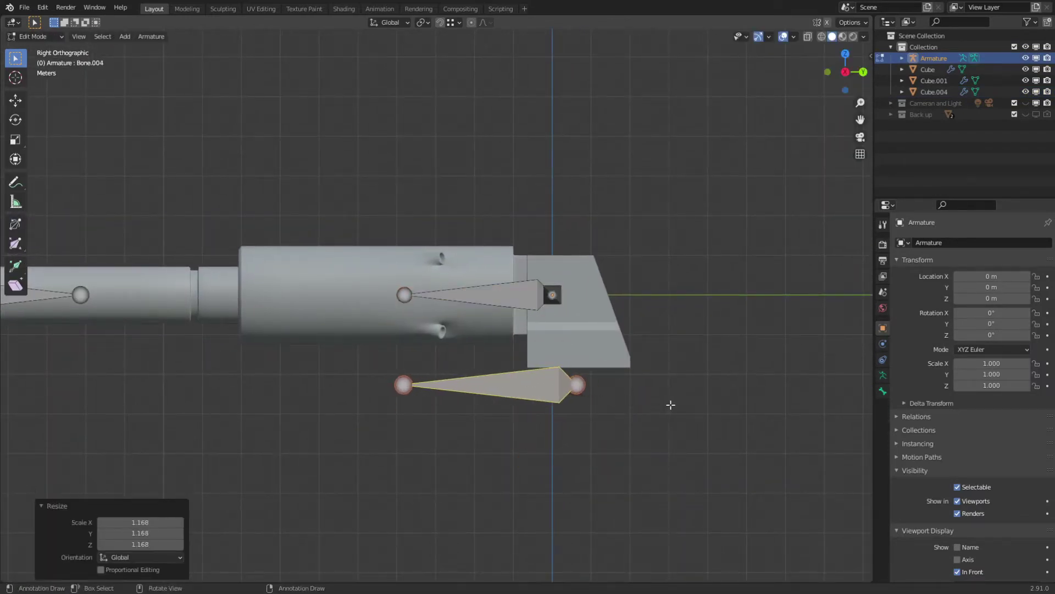
pyautogui.press('g')
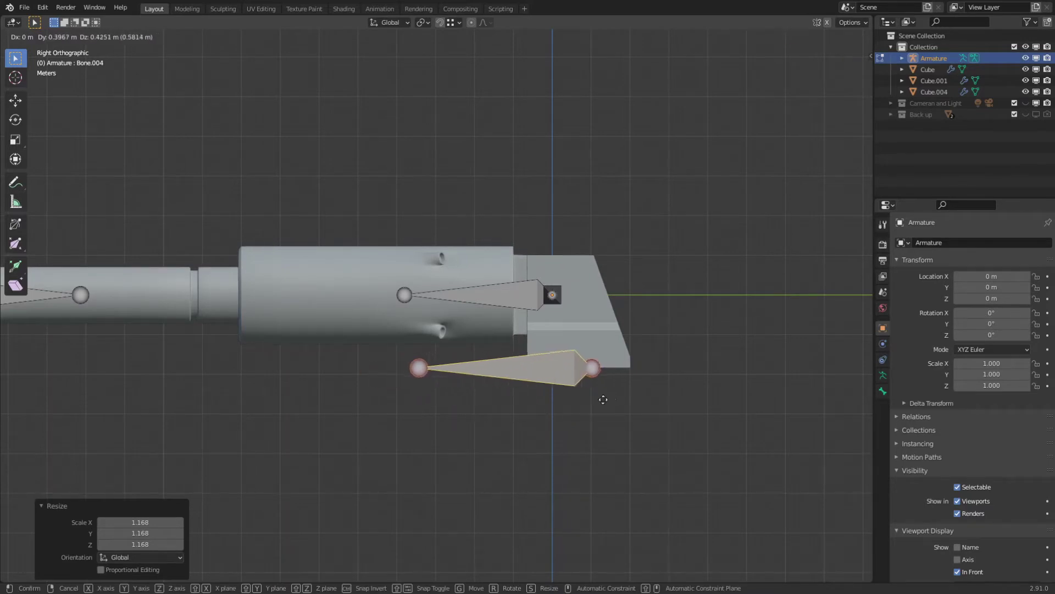
pyautogui.click(586, 400)
# Parent the two side bones at the eye hole and bracket to the duplicated lower bone with Keep Offset.
pyautogui.moveTo(586, 400); pyautogui.dragTo(574, 341, button='middle')
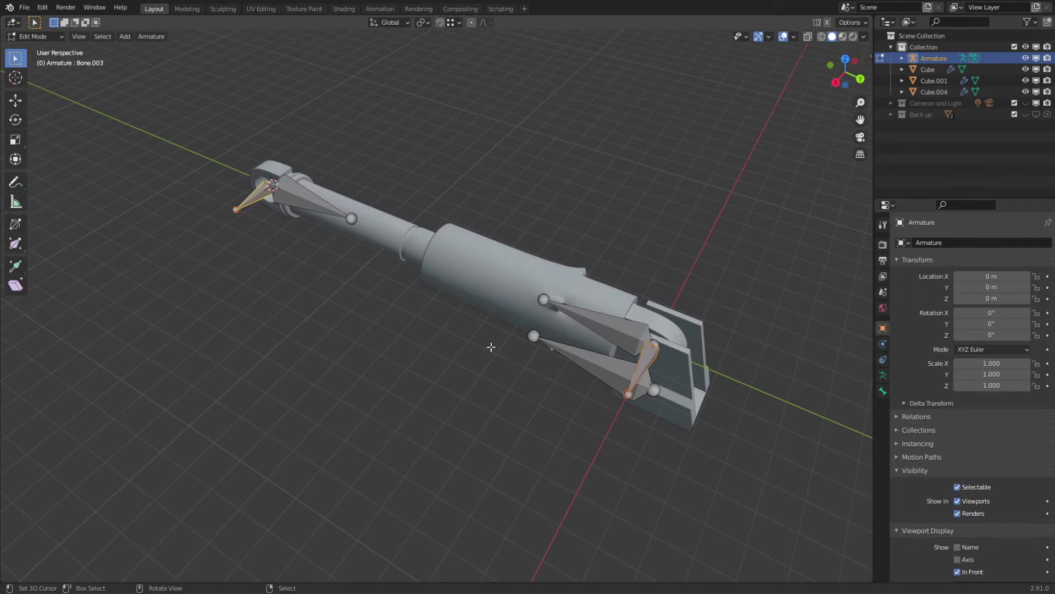
pyautogui.keyDown('shift'); pyautogui.moveTo(281, 237); pyautogui.dragTo(271, 235, button='middle'); pyautogui.keyUp('shift')
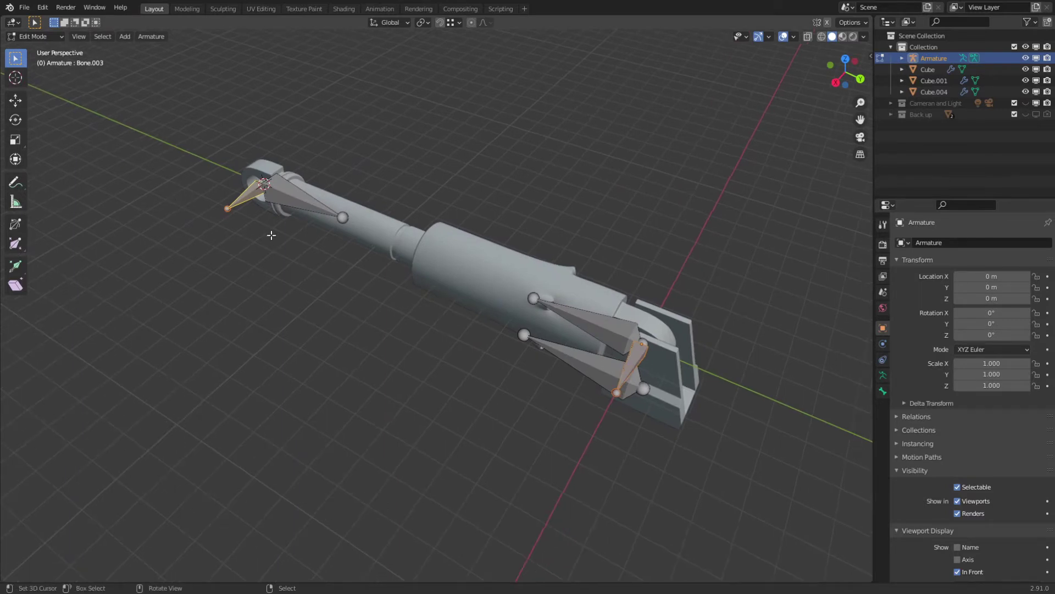
pyautogui.rightClick(249, 199)
pyautogui.keyDown('shift'); pyautogui.rightClick(632, 368); pyautogui.keyUp('shift')
pyautogui.moveTo(588, 391); pyautogui.dragTo(582, 367, button='middle')
pyautogui.keyDown('shift'); pyautogui.rightClick(586, 359); pyautogui.keyUp('shift')
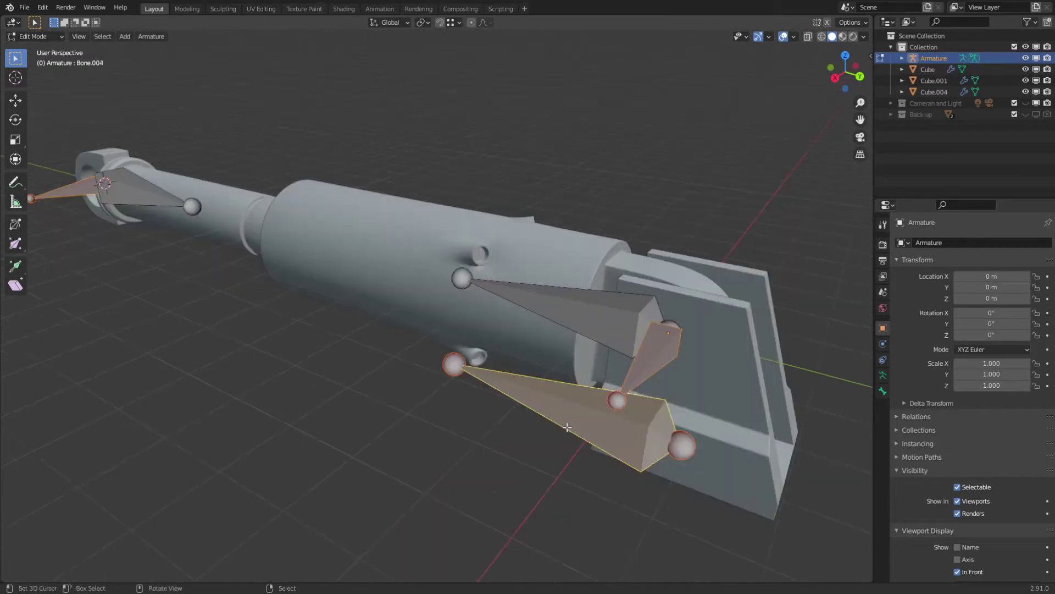
pyautogui.hotkey('ctrl', 'p')
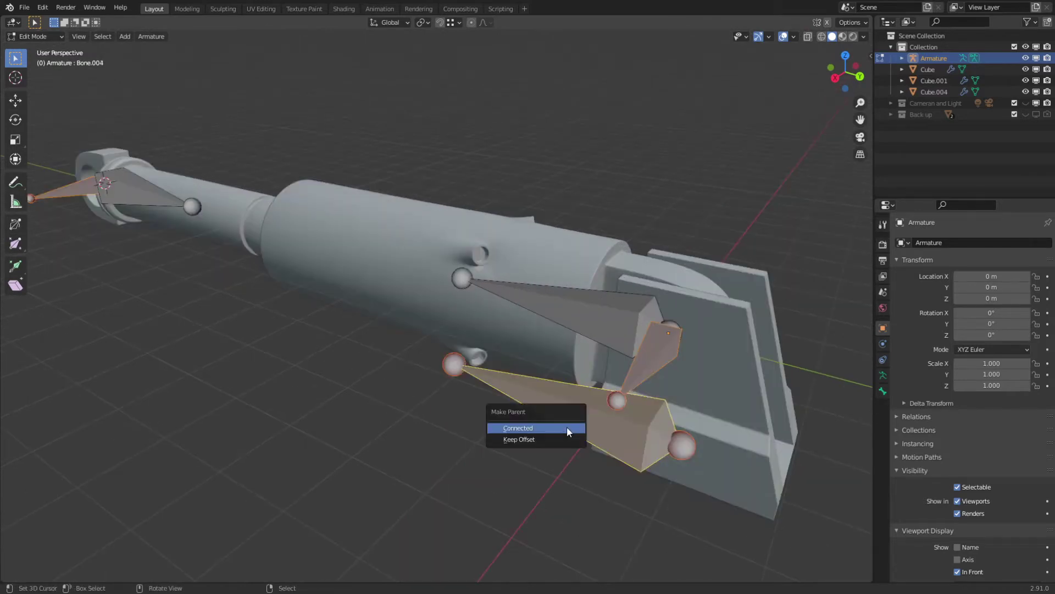
pyautogui.press('Down')
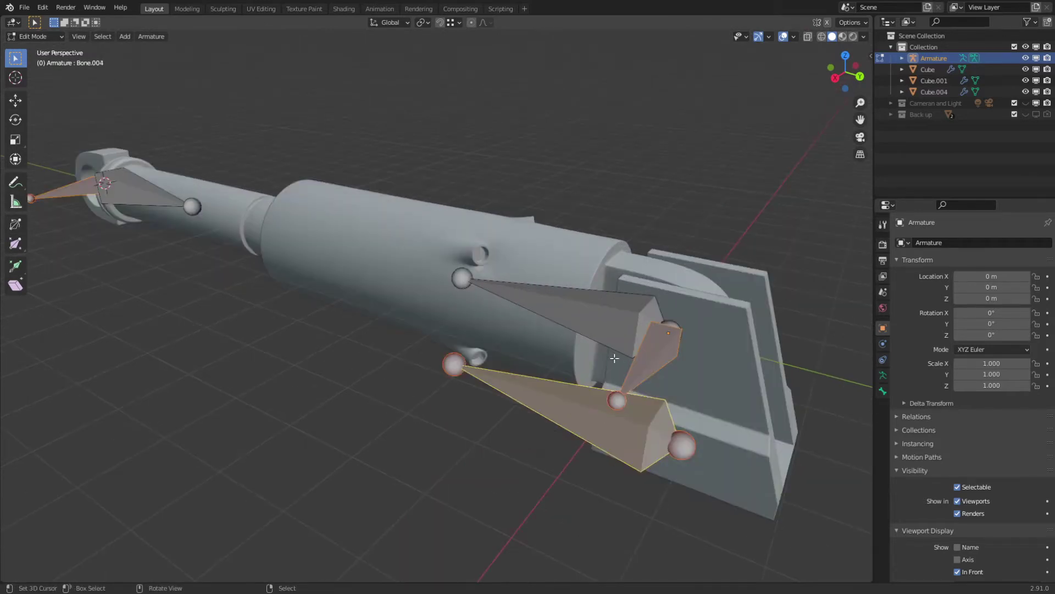
pyautogui.hotkey('ctrl', 'p')
pyautogui.press('Return')
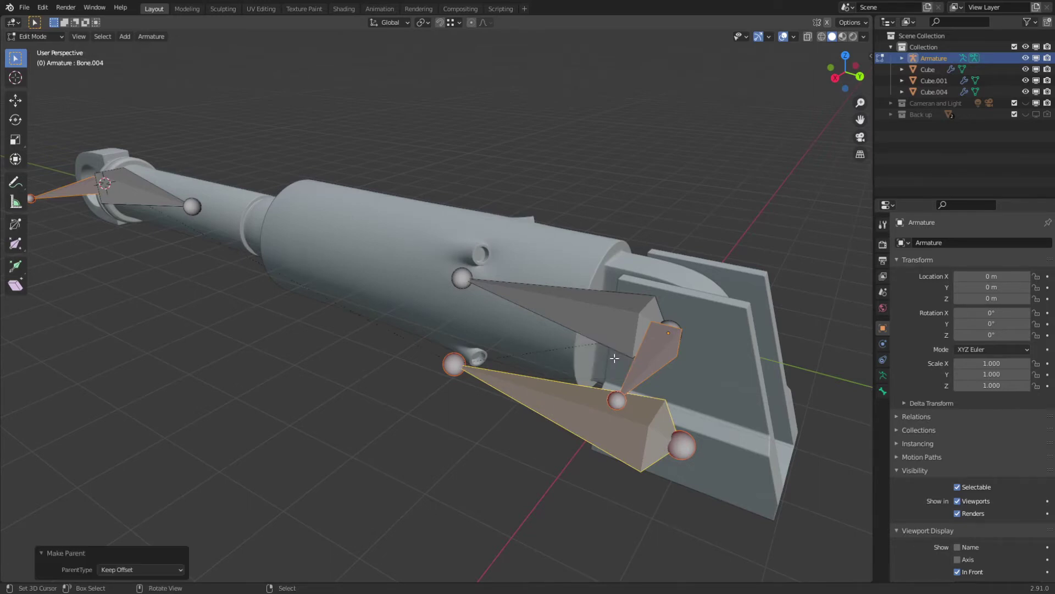
# Switch the armature to Pose Mode and try moving the lower parent bone.
pyautogui.moveTo(614, 362); pyautogui.dragTo(642, 402, button='middle')
pyautogui.press('Tab')
pyautogui.hotkey('ctrl', 'Tab')
pyautogui.press('g')
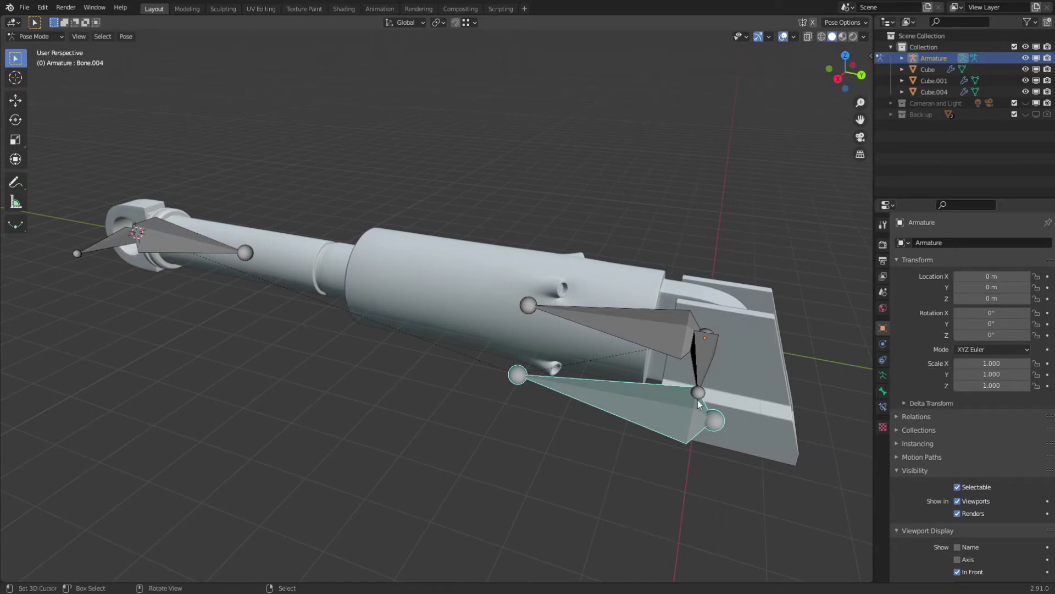
pyautogui.rightClick(596, 414)
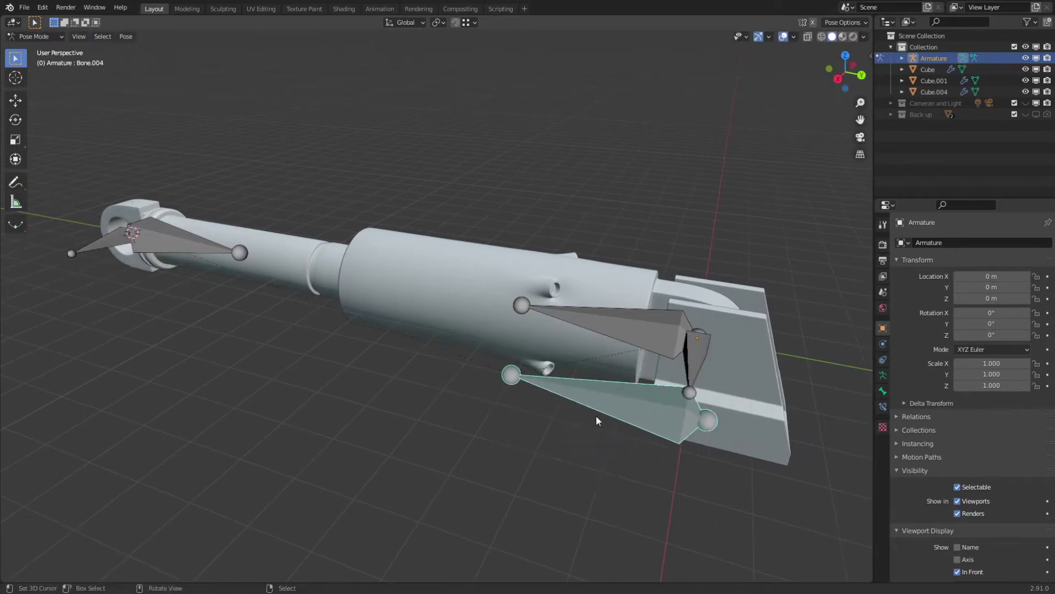
# Test-move the lower parent bone from a second view angle to check that the side bones follow.
pyautogui.press('g')
pyautogui.rightClick(653, 437)
pyautogui.press('g')
pyautogui.moveTo(666, 420); pyautogui.dragTo(709, 357, button='middle')
pyautogui.rightClick(670, 392)
# Edit the armature, parent the cylinder bone to the bracket's side bone with Keep Offset, and return to Pose Mode.
pyautogui.press('Tab')
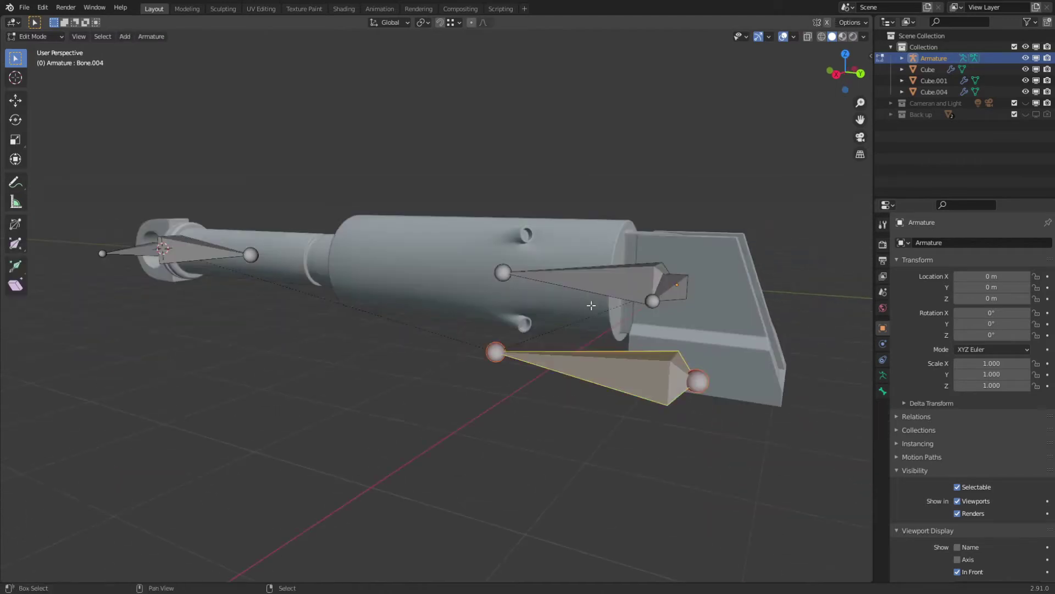
pyautogui.click(591, 283)
pyautogui.moveTo(566, 313); pyautogui.dragTo(566, 377, button='middle')
pyautogui.scroll(3, 596, 318)
pyautogui.keyDown('shift'); pyautogui.moveTo(597, 319); pyautogui.dragTo(526, 364, button='middle'); pyautogui.keyUp('shift')
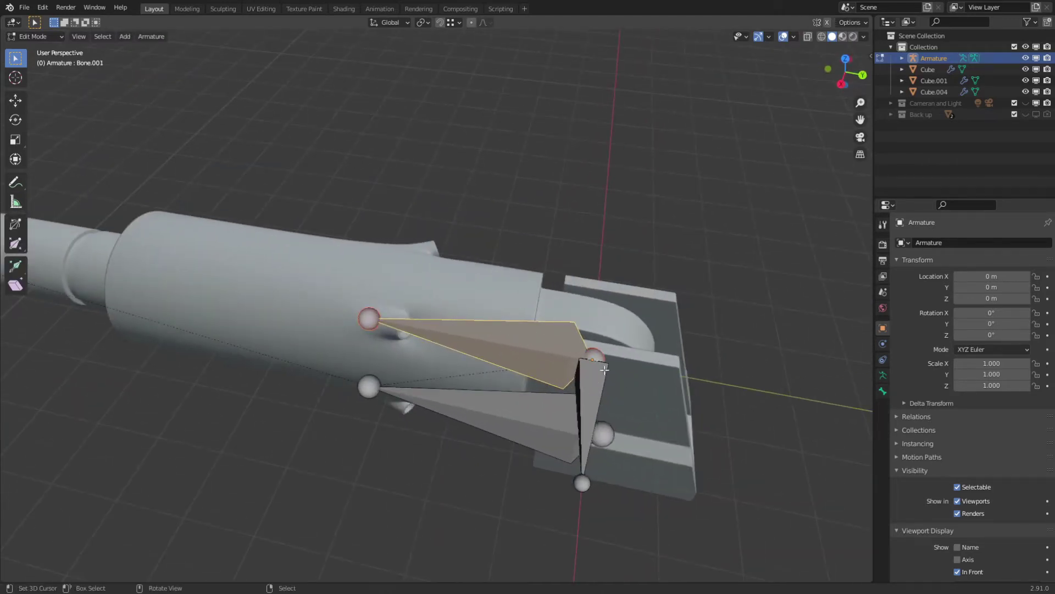
pyautogui.keyDown('shift'); pyautogui.click(593, 392); pyautogui.keyUp('shift')
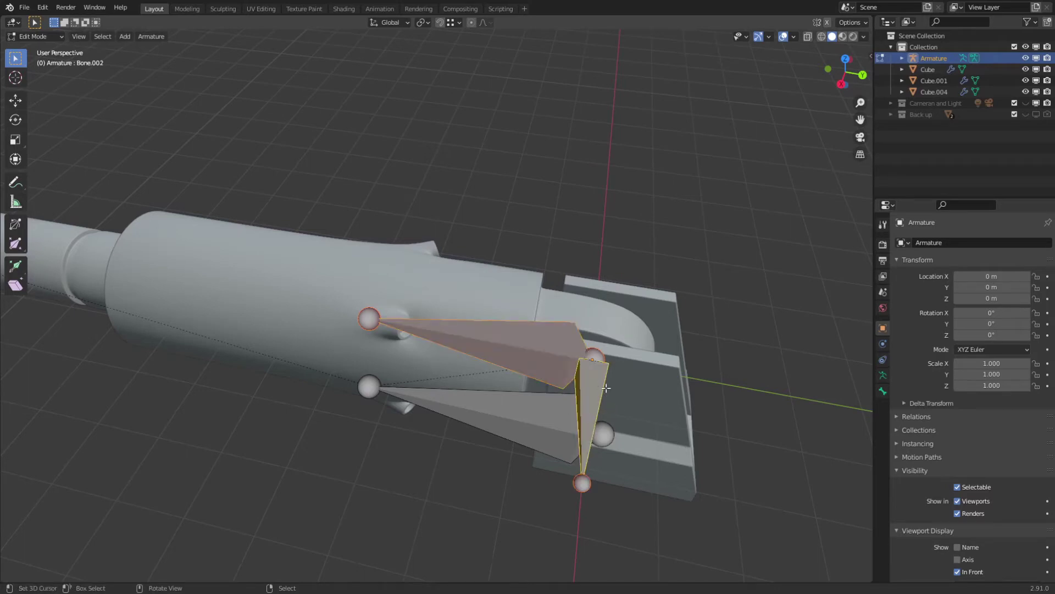
pyautogui.hotkey('ctrl', 'p')
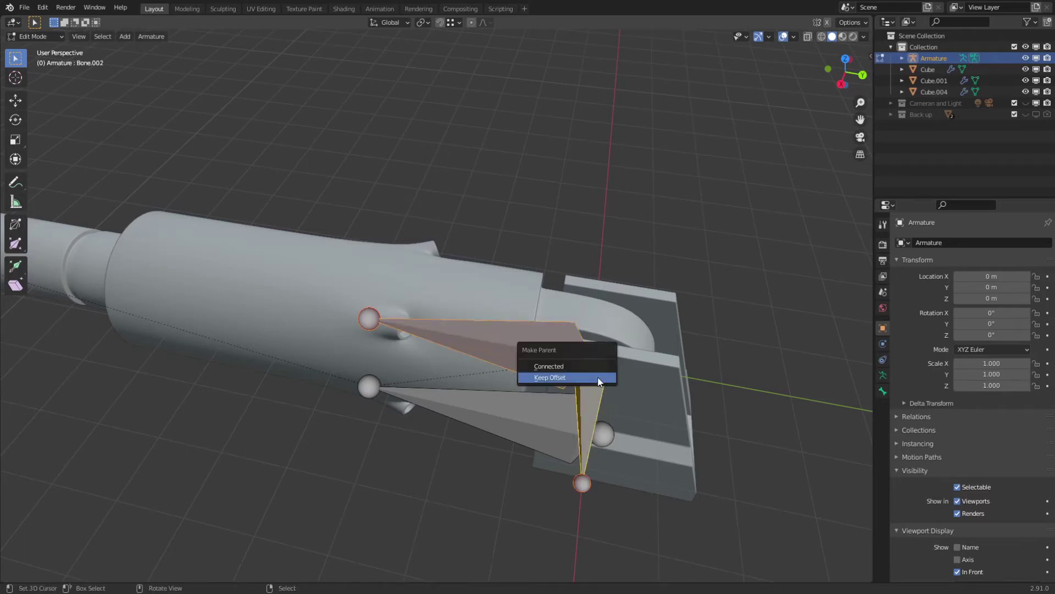
pyautogui.click(598, 378)
pyautogui.hotkey('ctrl', 'Tab')
# Test-move the bracket's side bone to check that the cylinder bone follows it.
pyautogui.rightClick(594, 380)
pyautogui.press('g')
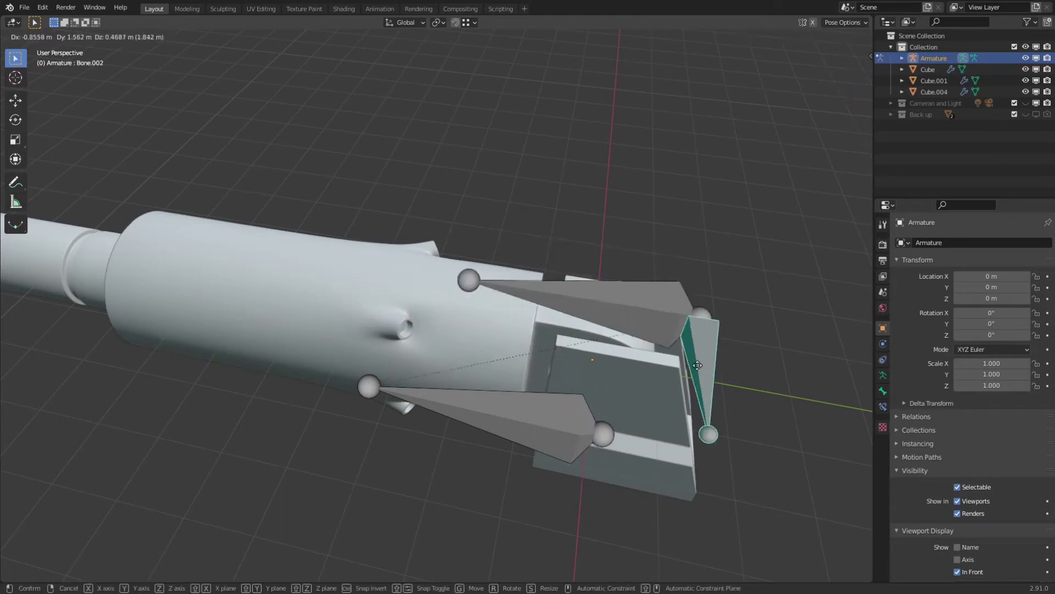
pyautogui.rightClick(576, 363)
pyautogui.keyDown('shift'); pyautogui.moveTo(326, 367); pyautogui.dragTo(514, 385, button='middle'); pyautogui.keyUp('shift')
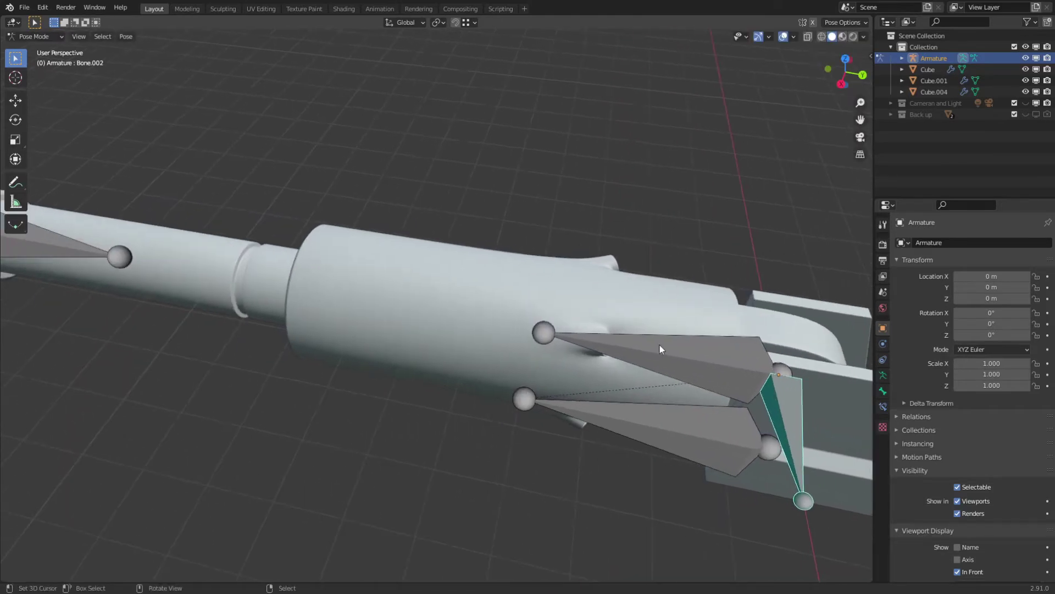
pyautogui.press('g')
pyautogui.rightClick(740, 385)
# In right view, move the eye hole's side bone about 9.8 m up and 1.5 m toward the bracket.
pyautogui.scroll(-2, 238, 317)
pyautogui.keyDown('shift'); pyautogui.moveTo(239, 317); pyautogui.dragTo(355, 285, button='middle'); pyautogui.keyUp('shift')
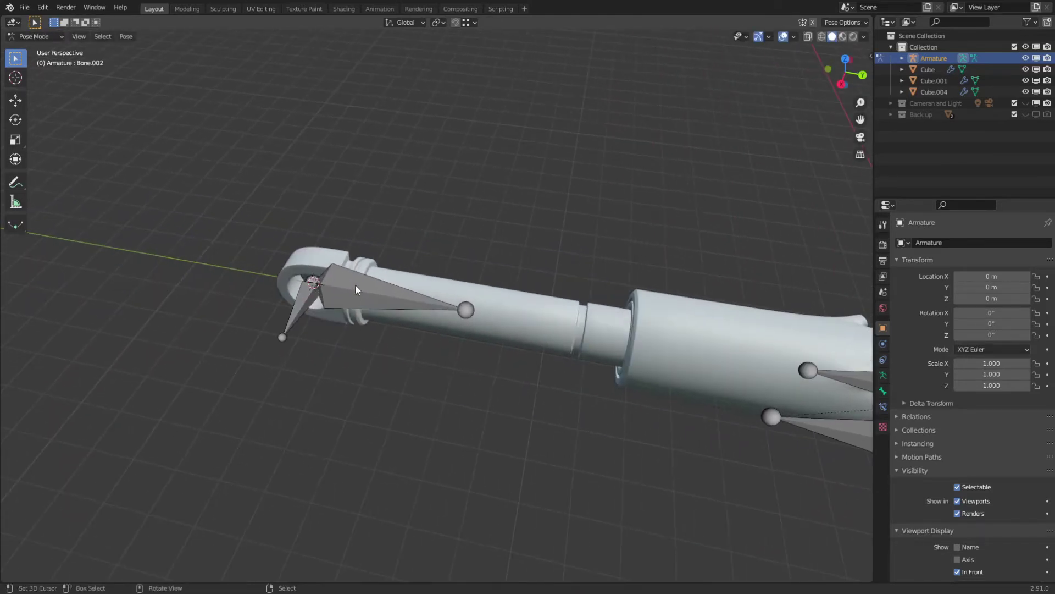
pyautogui.click(286, 297)
pyautogui.scroll(3, 403, 387)
pyautogui.scroll(-4, 404, 389)
pyautogui.moveTo(404, 390); pyautogui.dragTo(456, 336, button='middle')
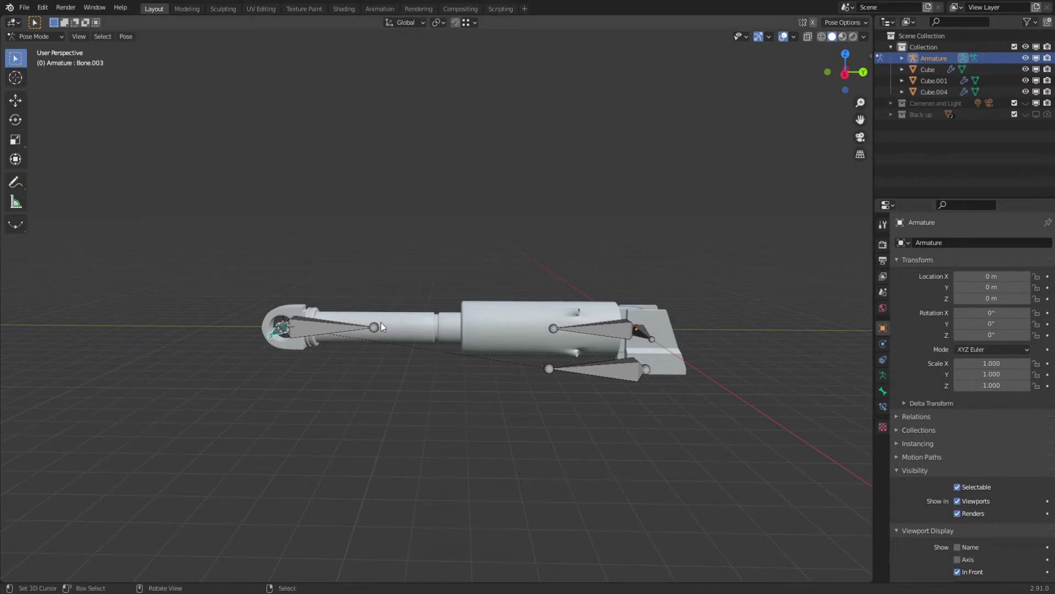
pyautogui.press('KP_3')
pyautogui.keyDown('shift'); pyautogui.moveTo(451, 279); pyautogui.dragTo(417, 361, button='middle'); pyautogui.keyUp('shift')
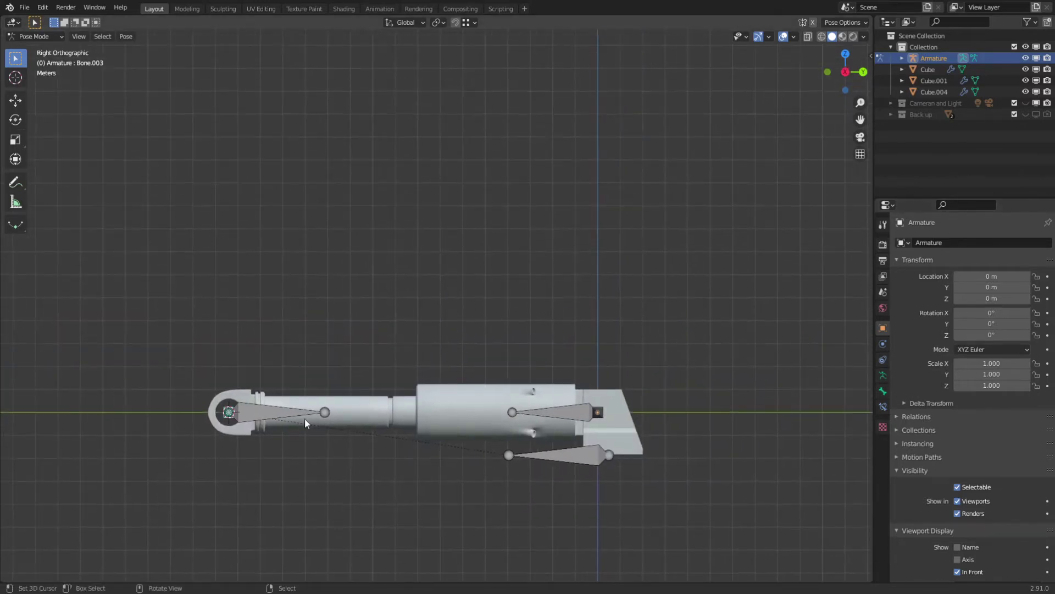
pyautogui.press('g')
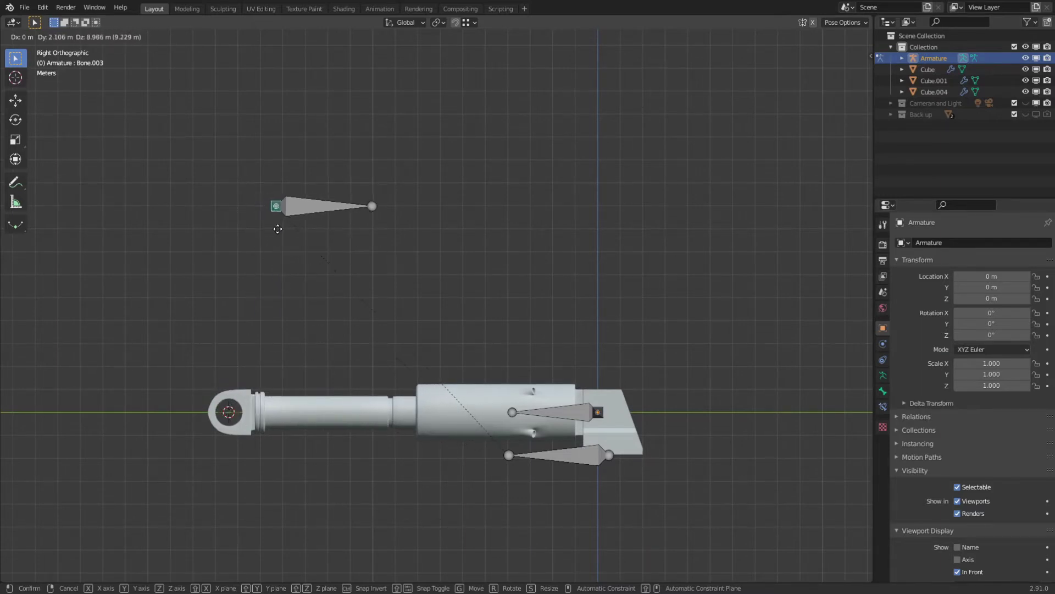
pyautogui.click(265, 211)
# Rotate the raised rod bone about -40° so that it points at the bracket pivot.
pyautogui.click(334, 190)
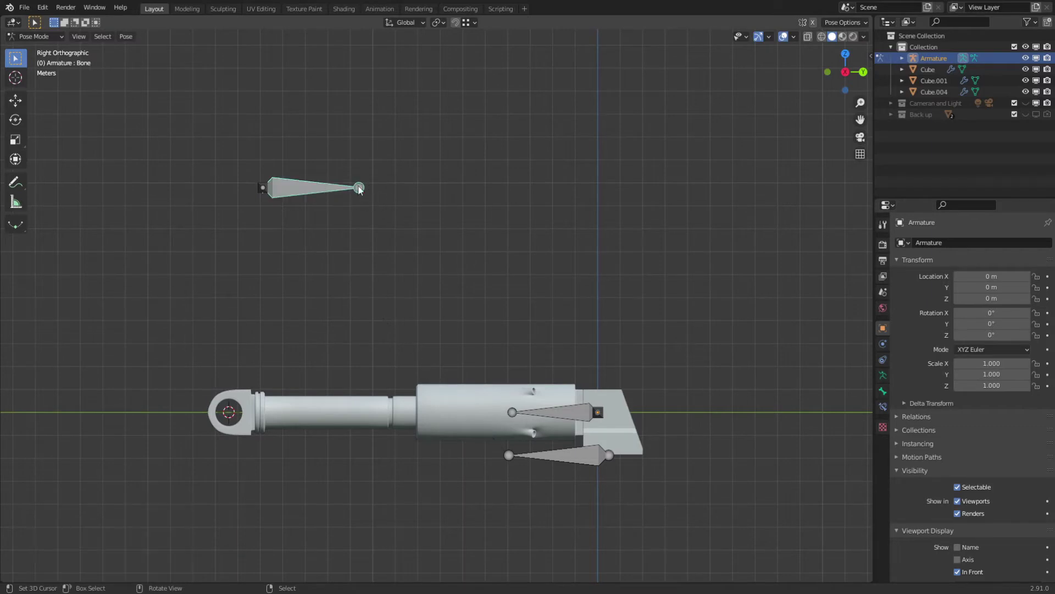
pyautogui.click(288, 402)
pyautogui.click(309, 186)
pyautogui.press('r')
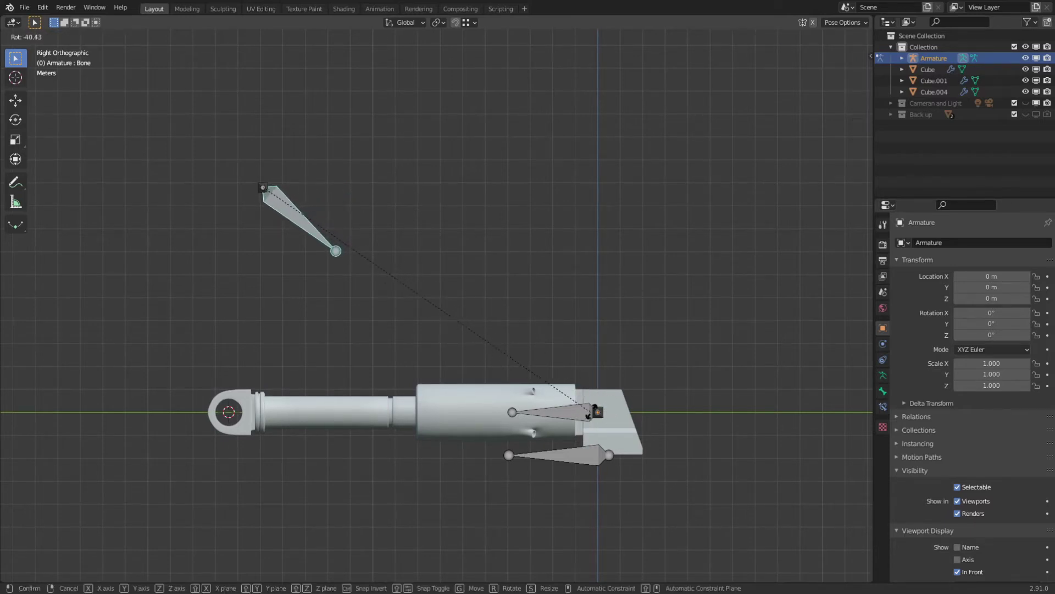
pyautogui.click(590, 416)
# Rotate the cylinder bone -43.2° so that it points toward the raised rod bone.
pyautogui.click(533, 426)
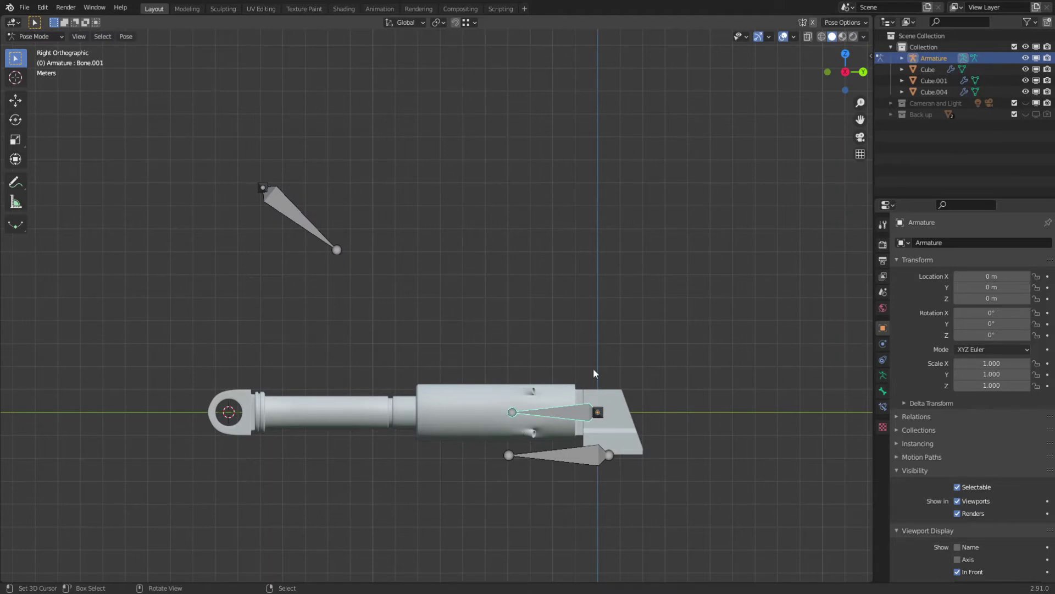
pyautogui.press('r')
pyautogui.click(657, 353)
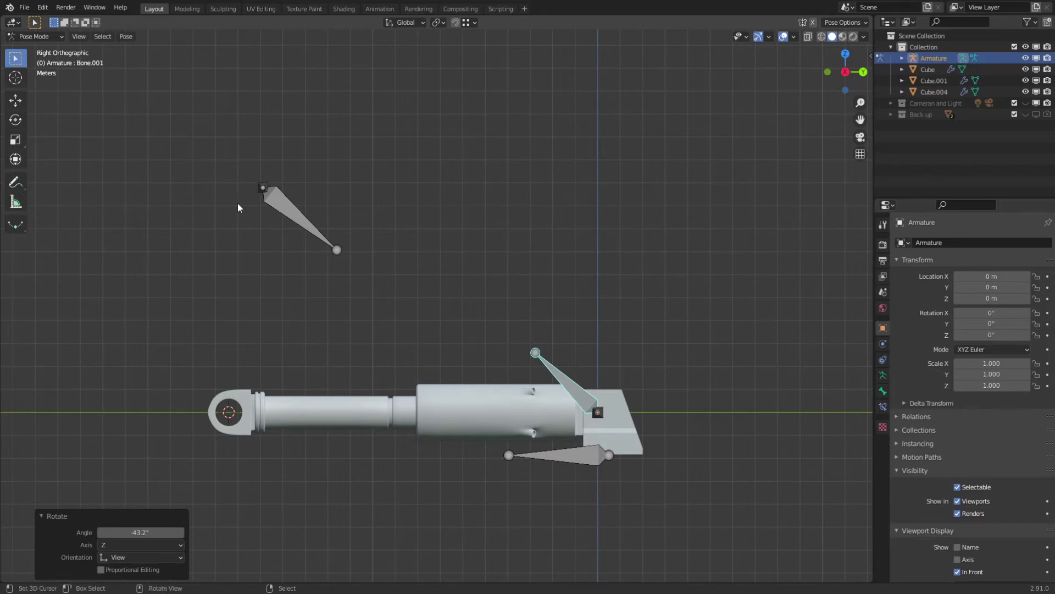
# Undo the rotations of the cylinder bone and the rod bone.
pyautogui.hotkey('ctrl', 'z')
pyautogui.hotkey('ctrl', 'z')
pyautogui.hotkey('ctrl', 'z')
pyautogui.hotkey('ctrl', 'z')
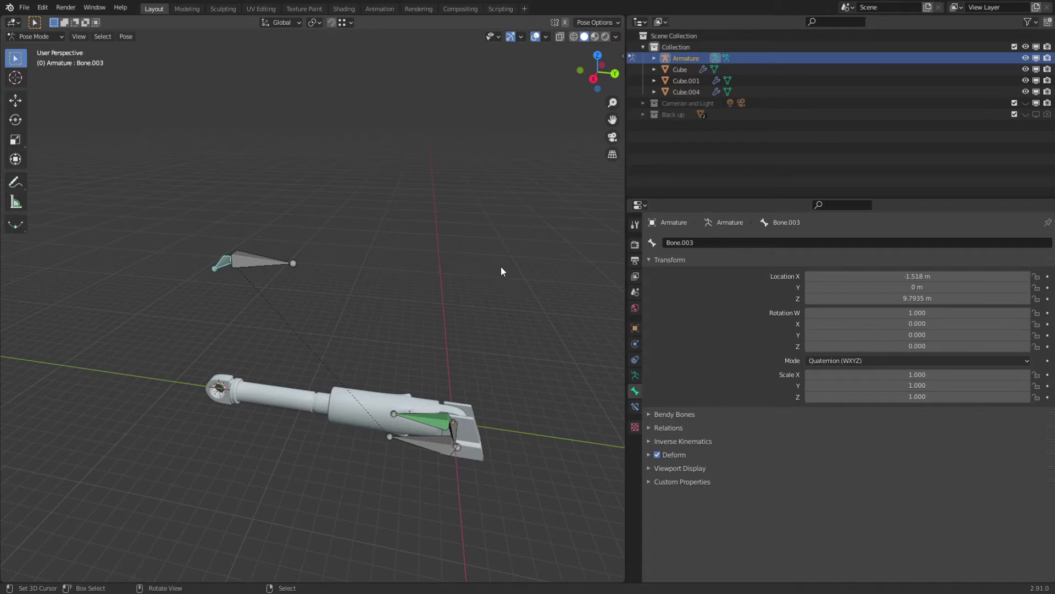
# Add a Damped Track constraint to the Base bone with Piston rig as its target.
pyautogui.click(711, 243)
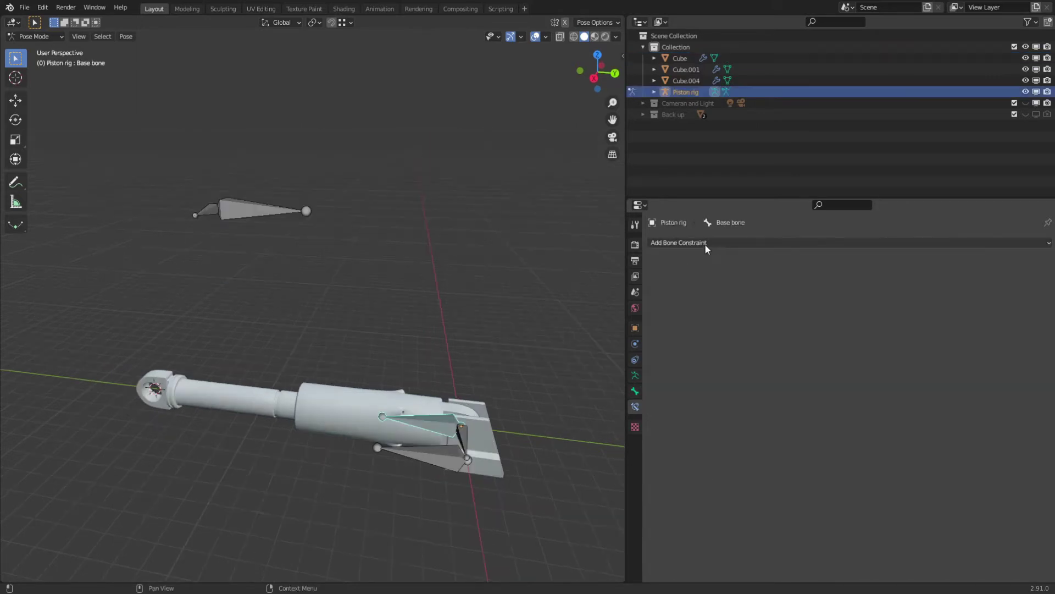
pyautogui.click(705, 242)
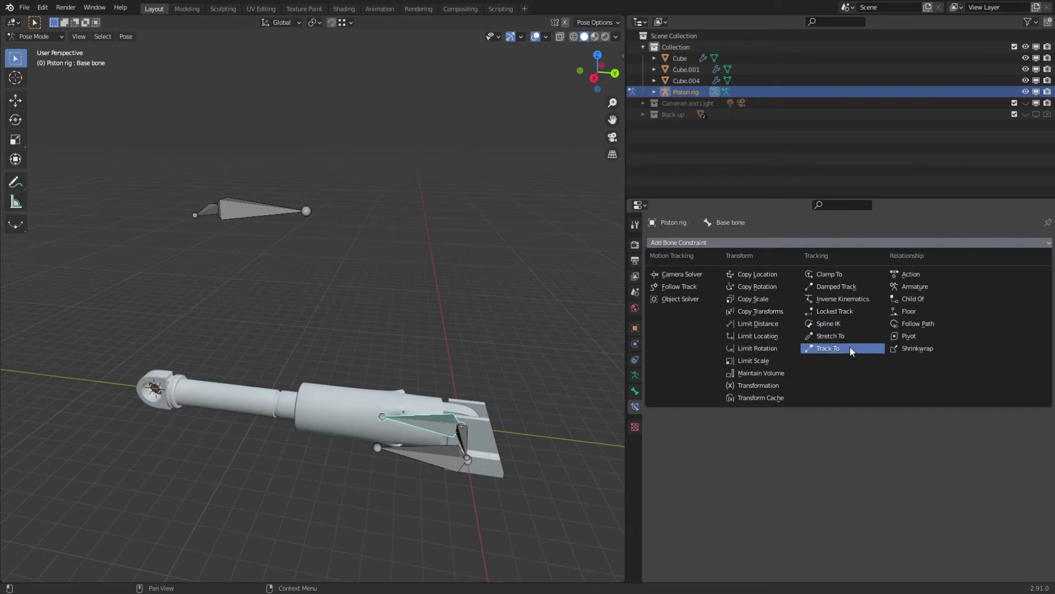
pyautogui.click(856, 292)
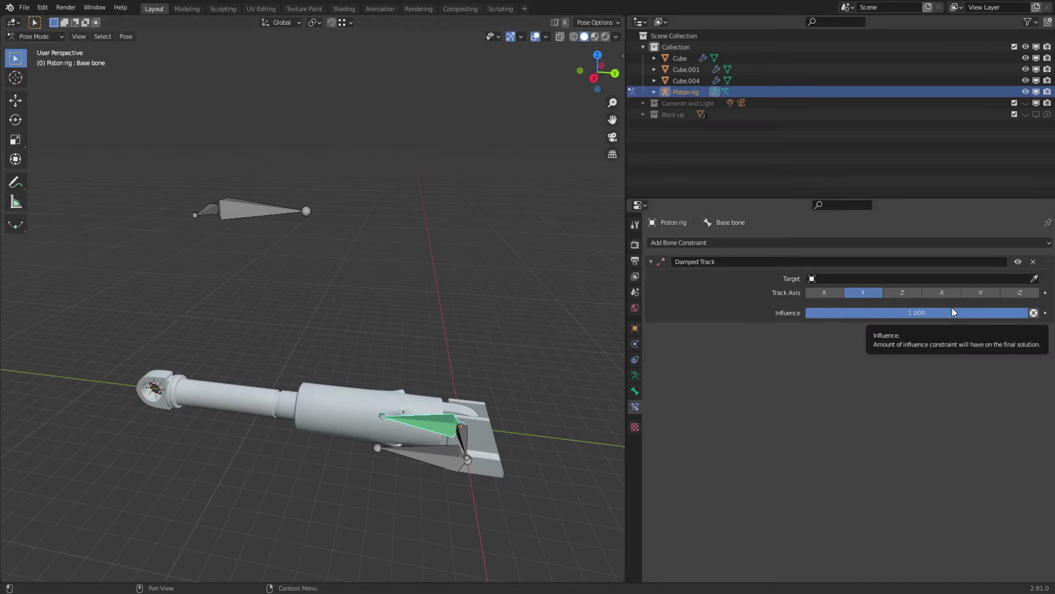
pyautogui.click(1034, 278)
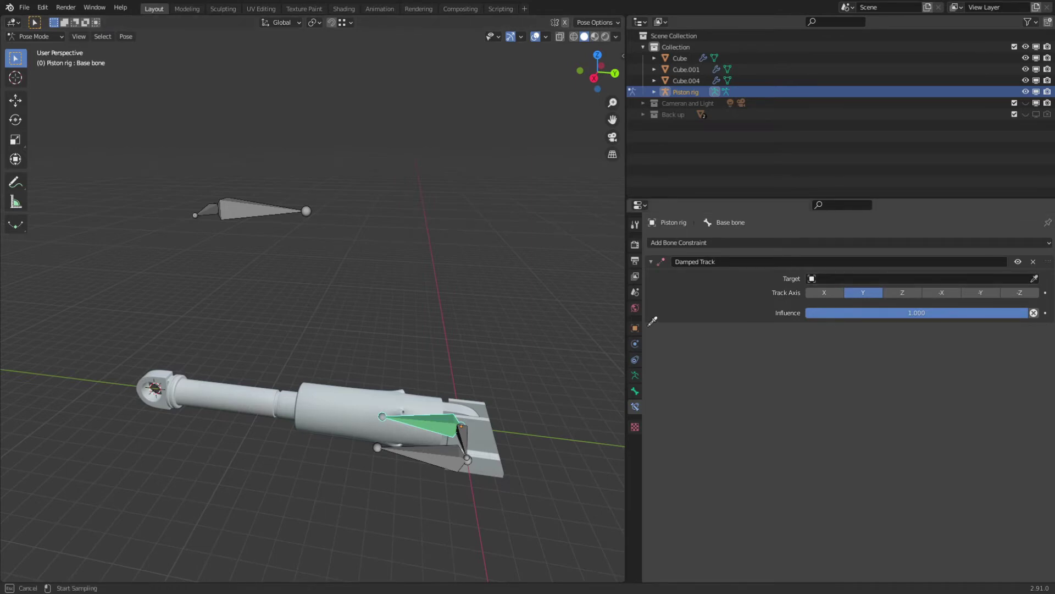
pyautogui.click(207, 210)
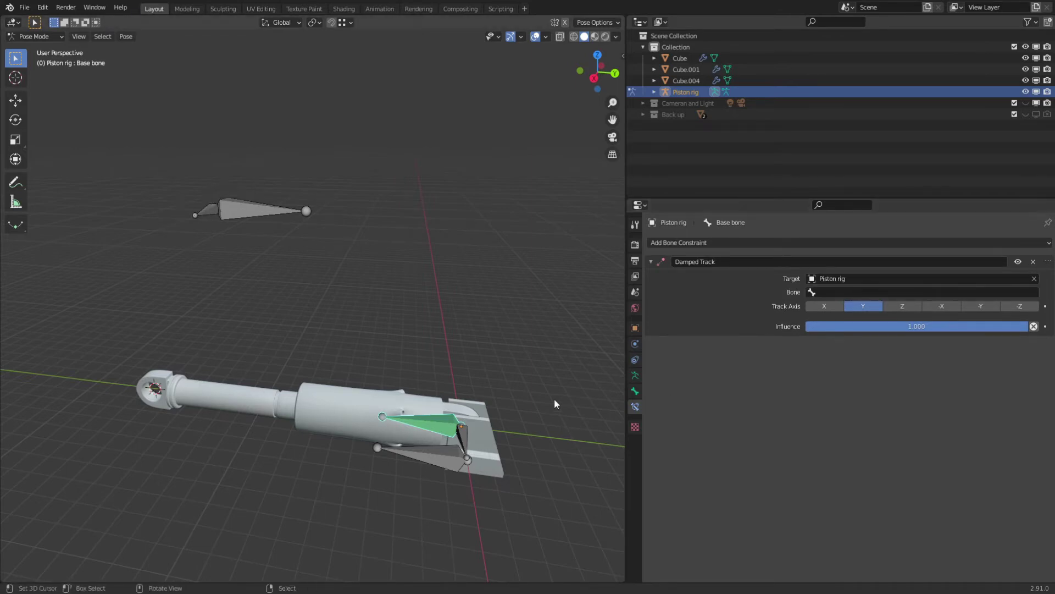
# Set Pivot 2 as the target bone of the Base bone's Damped Track constraint.
pyautogui.click(846, 292)
pyautogui.write('Pic')
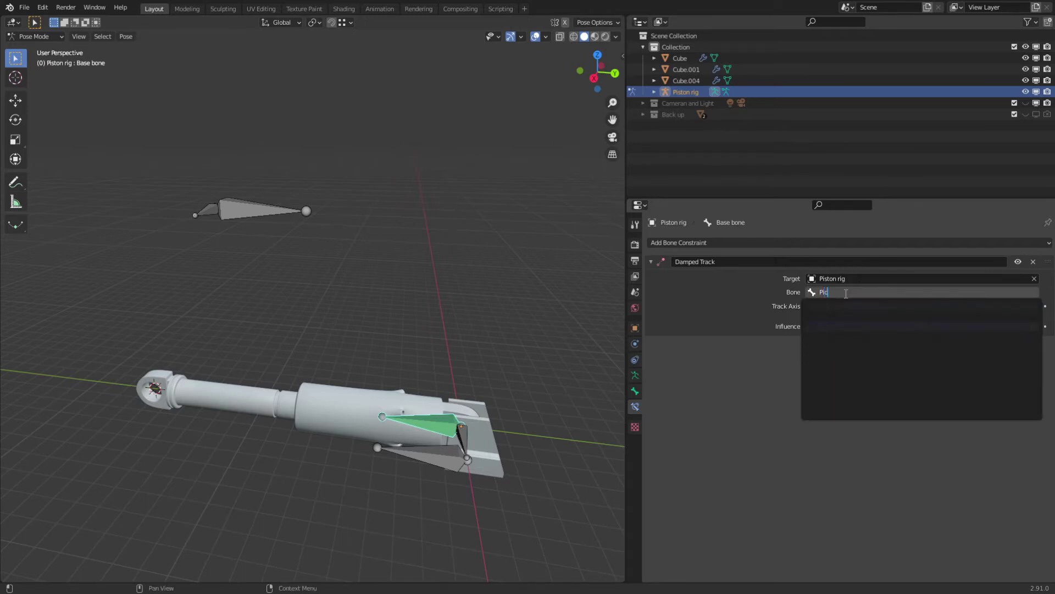
pyautogui.press('BackSpace')
pyautogui.write('vot2')
pyautogui.press('BackSpace')
pyautogui.write('2')
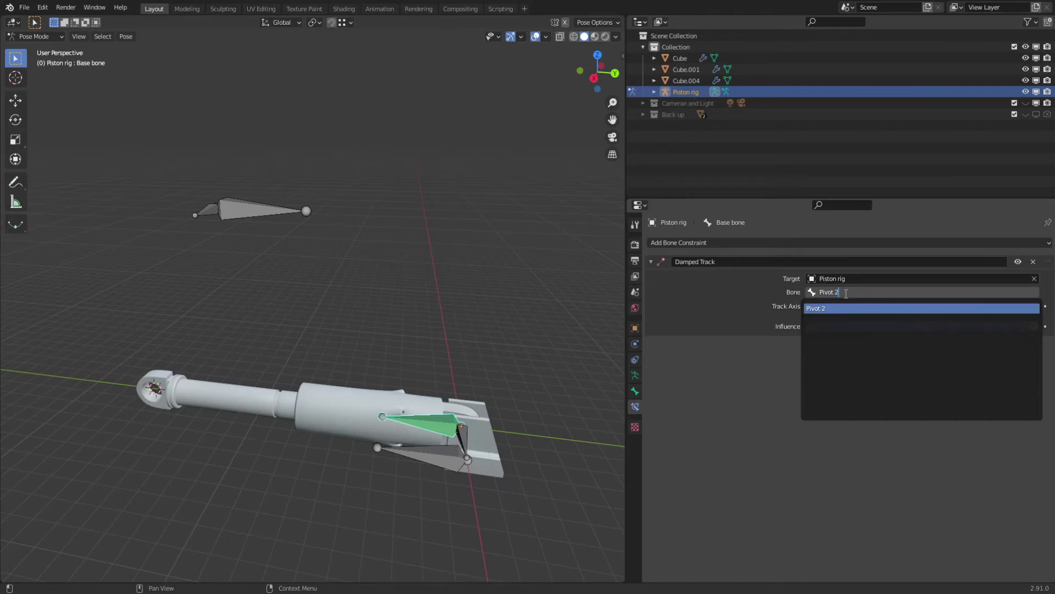
pyautogui.press('Return')
# Test the Base bone's tracking by moving the Pivot 2 bone from several view angles.
pyautogui.moveTo(197, 236); pyautogui.dragTo(282, 264, button='middle')
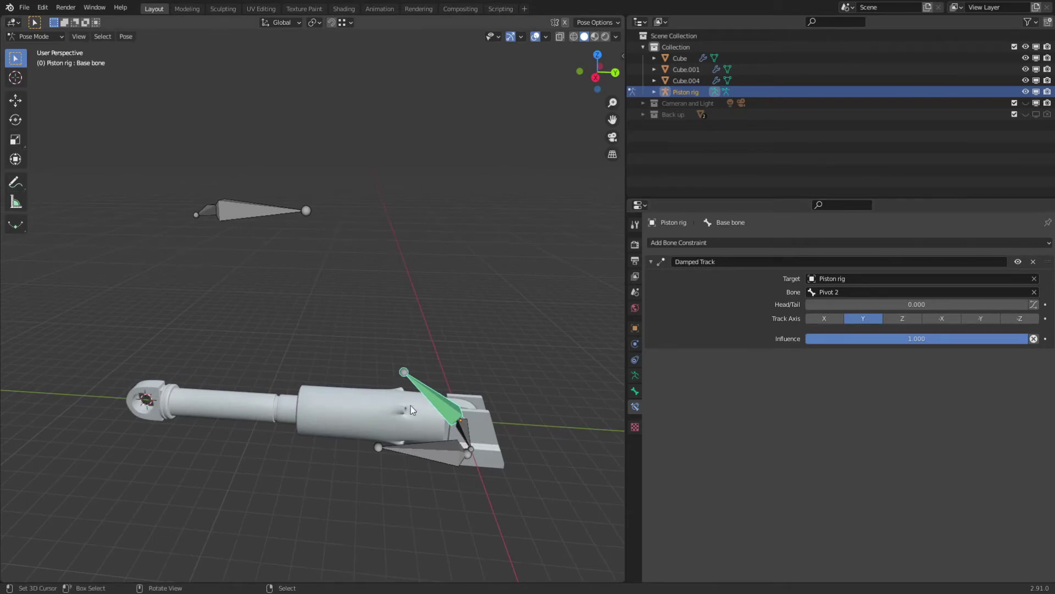
pyautogui.click(211, 215)
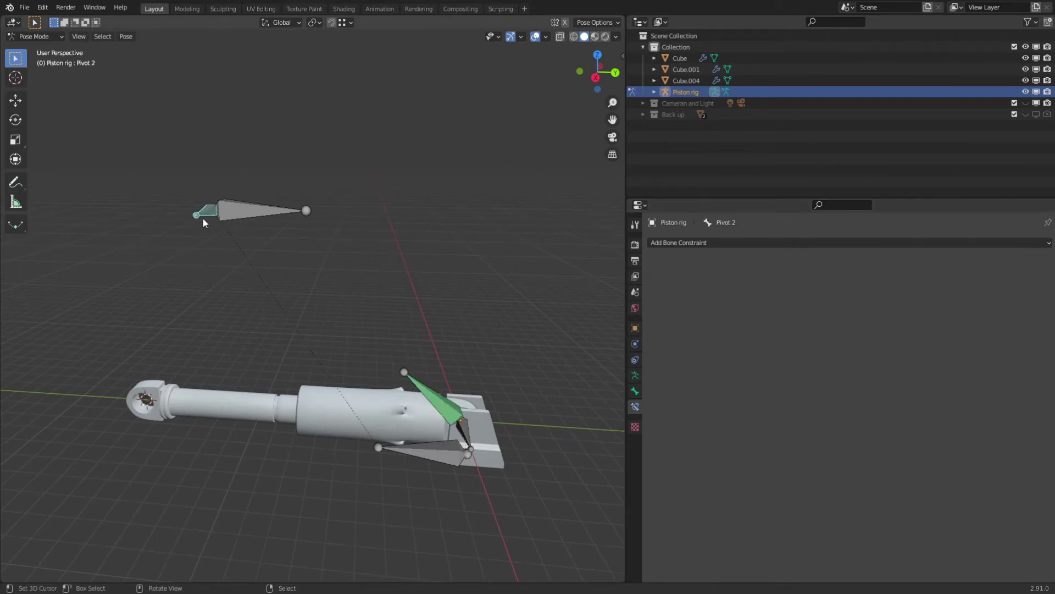
pyautogui.moveTo(203, 218); pyautogui.dragTo(312, 244, button='middle')
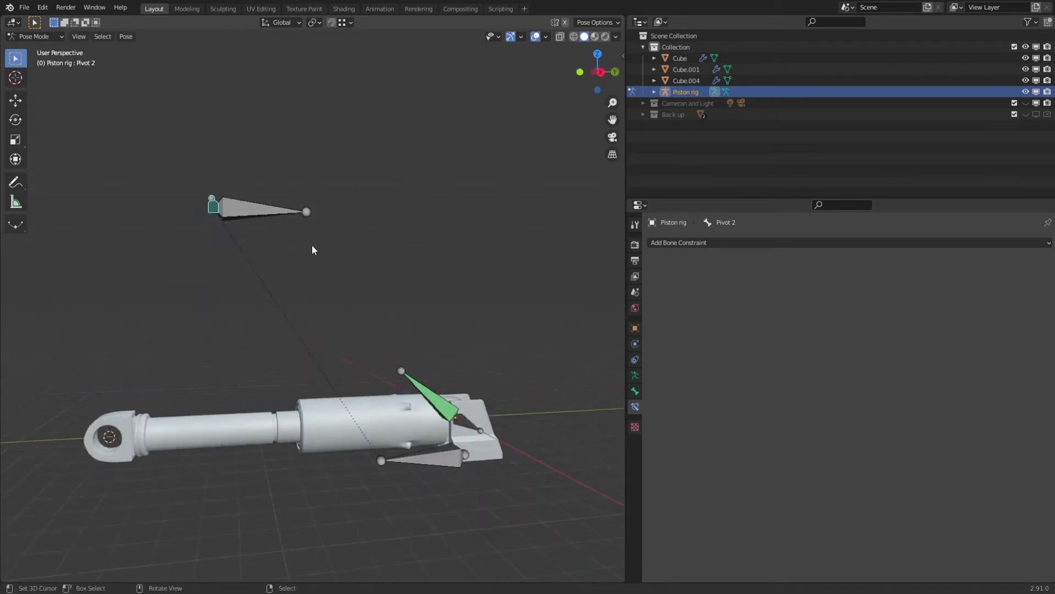
pyautogui.press('g')
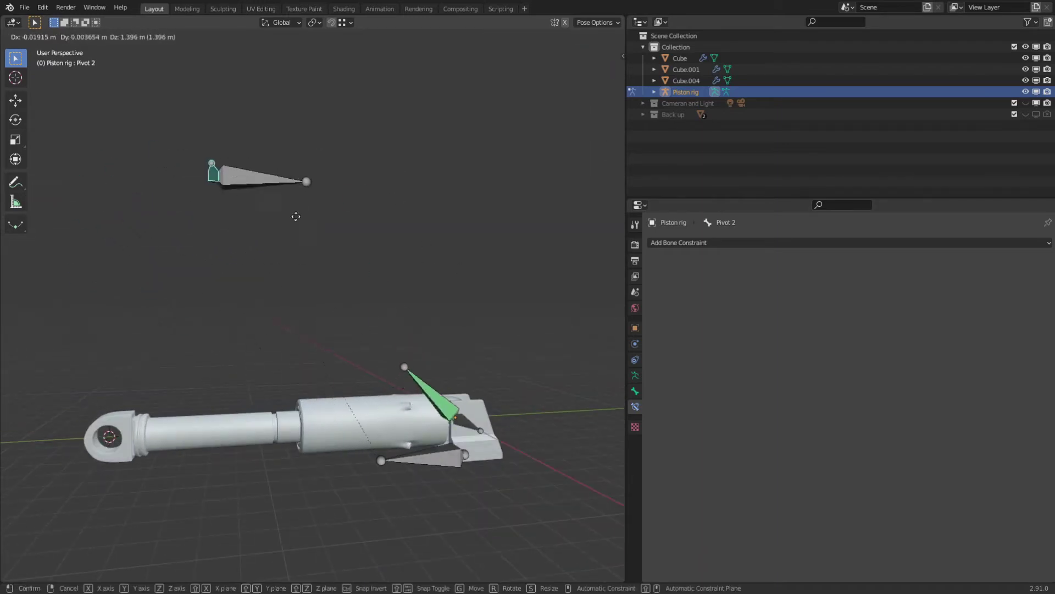
pyautogui.rightClick(290, 274)
pyautogui.moveTo(289, 273); pyautogui.dragTo(462, 398, button='middle')
pyautogui.press('g')
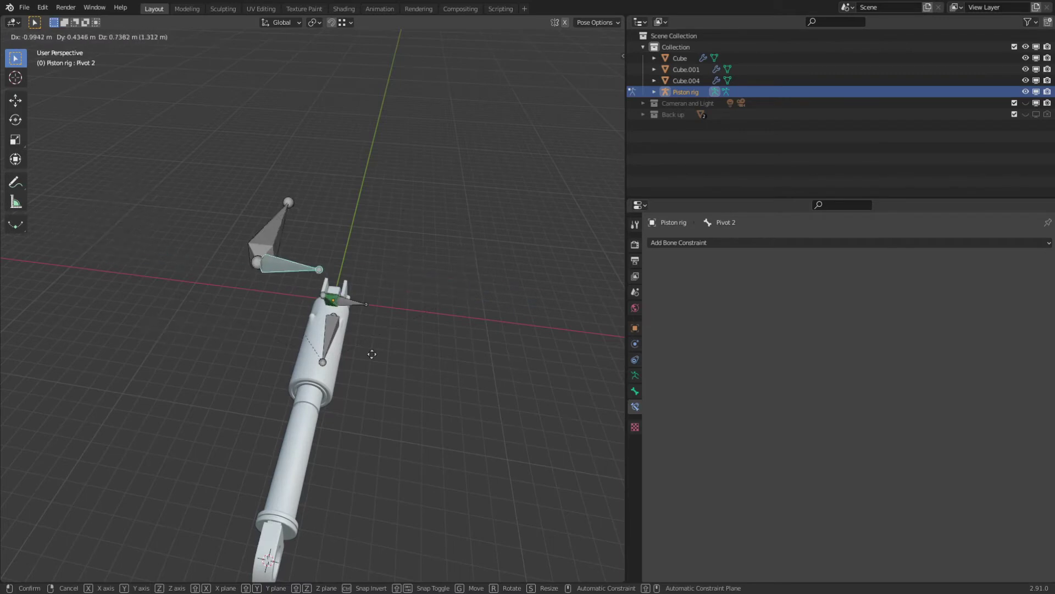
pyautogui.click(200, 342)
# Add a Damped Track constraint to the Hyd bone, targeting Piston rig with Pivot 1 as the bone.
pyautogui.moveTo(200, 342); pyautogui.dragTo(373, 359, button='middle')
pyautogui.click(266, 216)
pyautogui.moveTo(270, 243); pyautogui.dragTo(287, 295, button='middle')
pyautogui.click(747, 245)
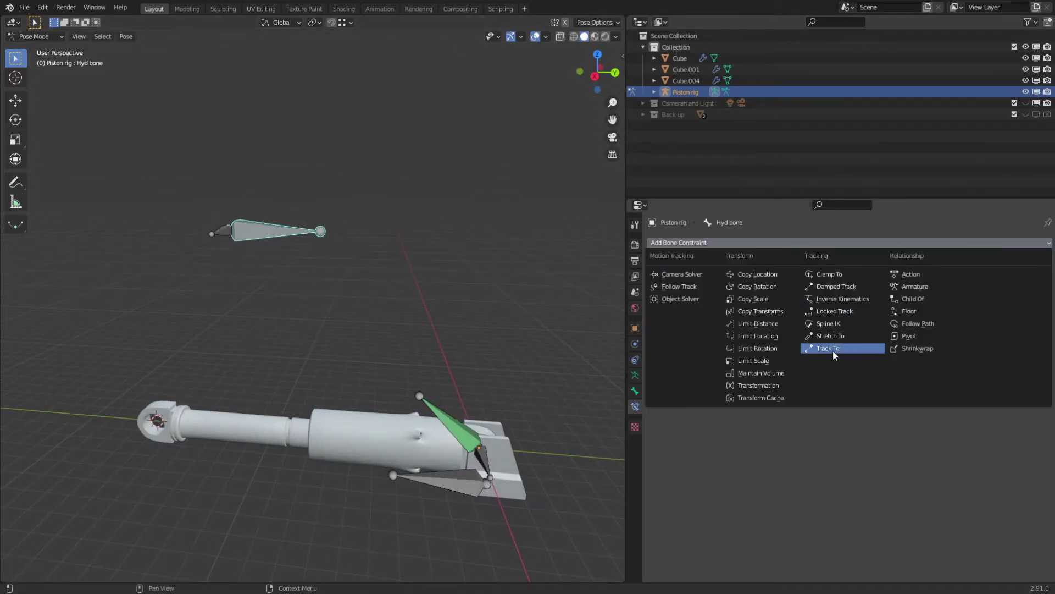
pyautogui.click(849, 287)
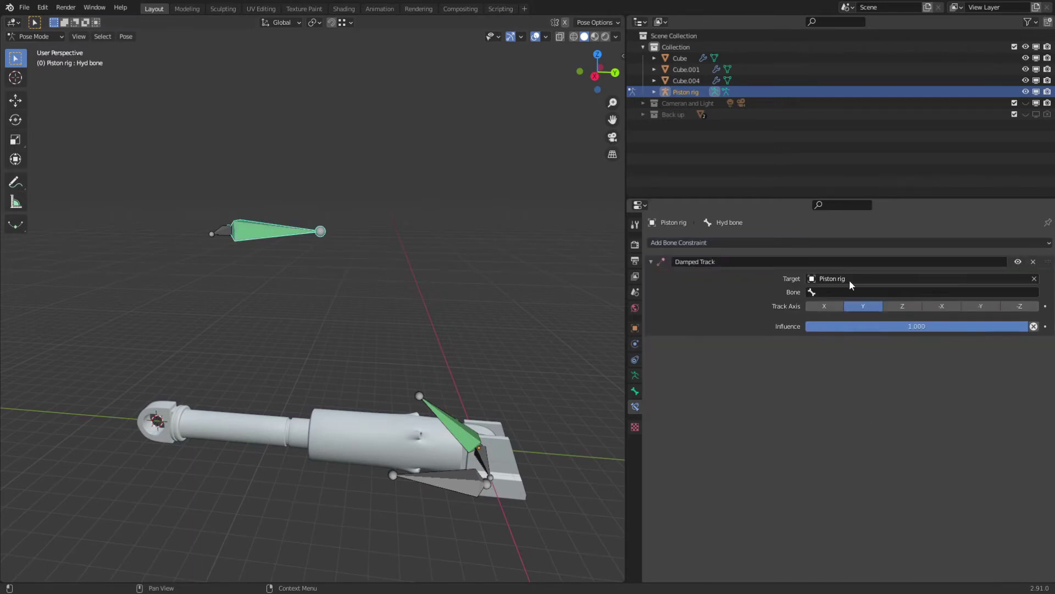
pyautogui.click(863, 293)
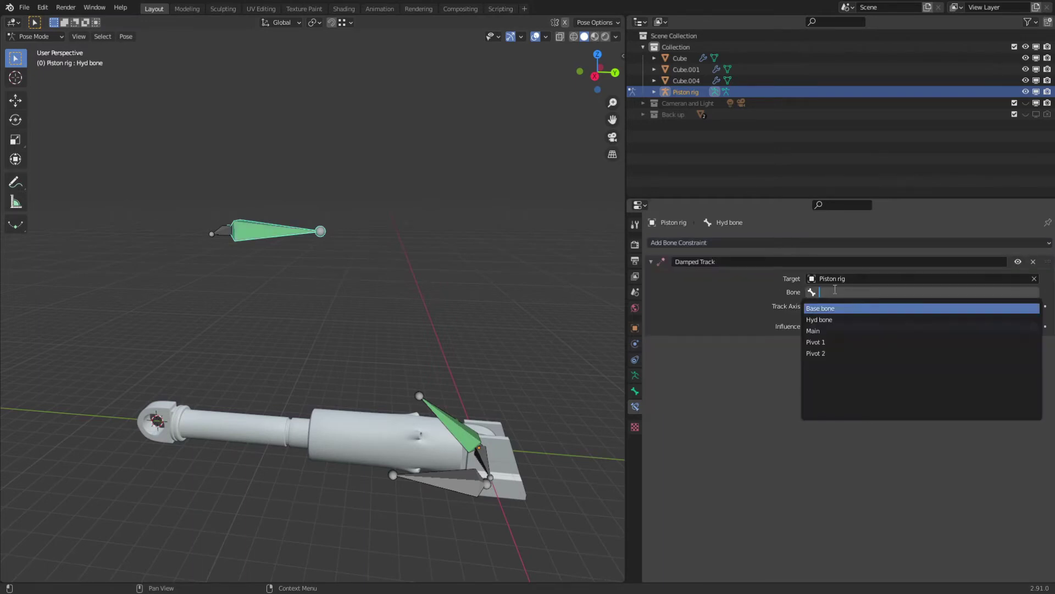
pyautogui.write('pi')
pyautogui.press('Return')
# In right view, move Pivot 2 around the cylinder to test the tracking of both constrained bones.
pyautogui.rightClick(222, 233)
pyautogui.press('KP_3')
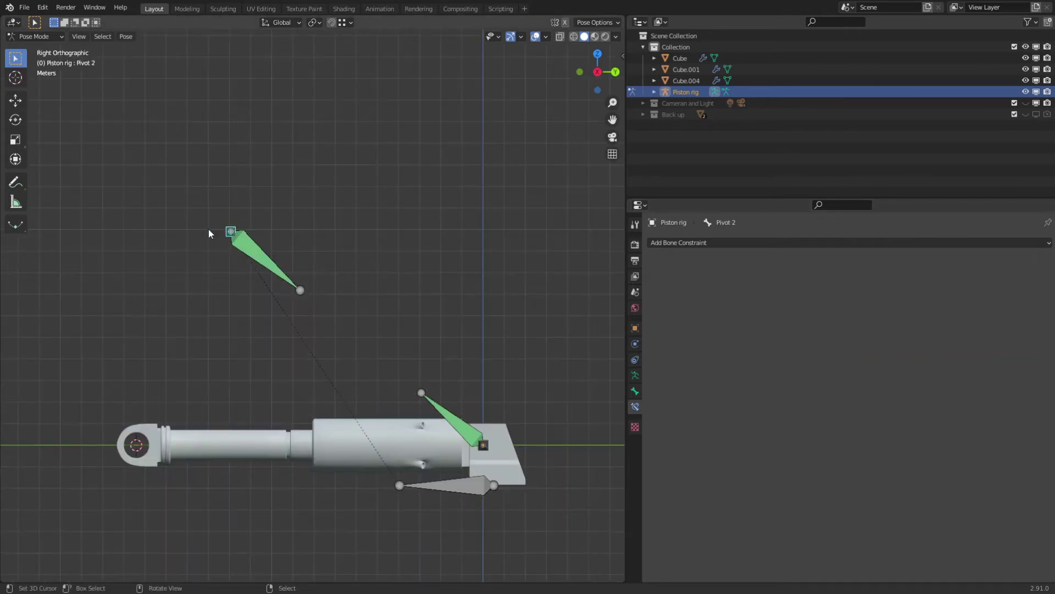
pyautogui.press('g')
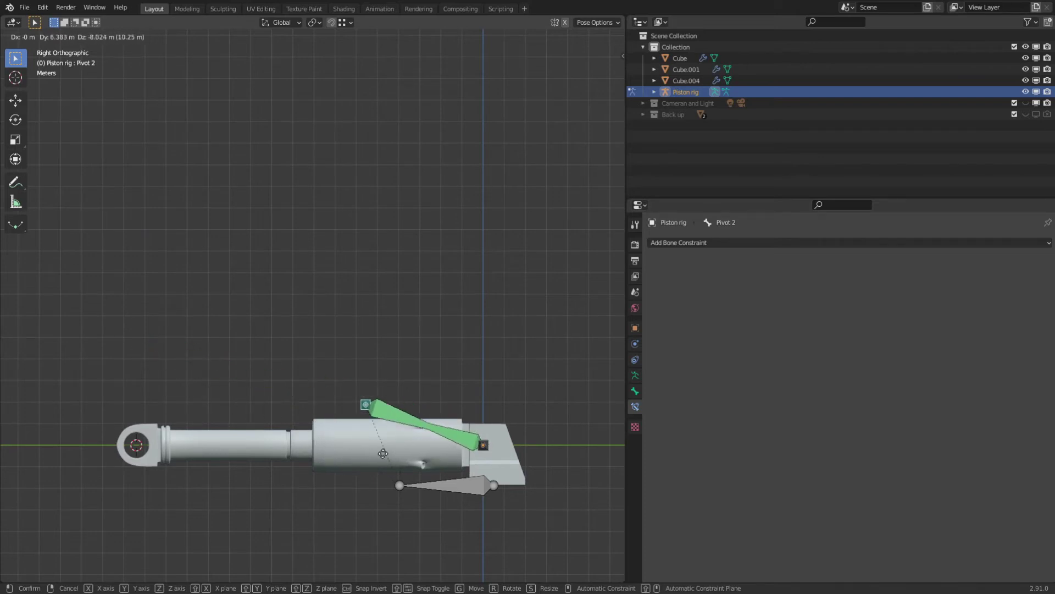
pyautogui.rightClick(305, 442)
# Test-move the Main bone to check that the whole rig follows, and select Pivot 2 again.
pyautogui.rightClick(460, 479)
pyautogui.press('g')
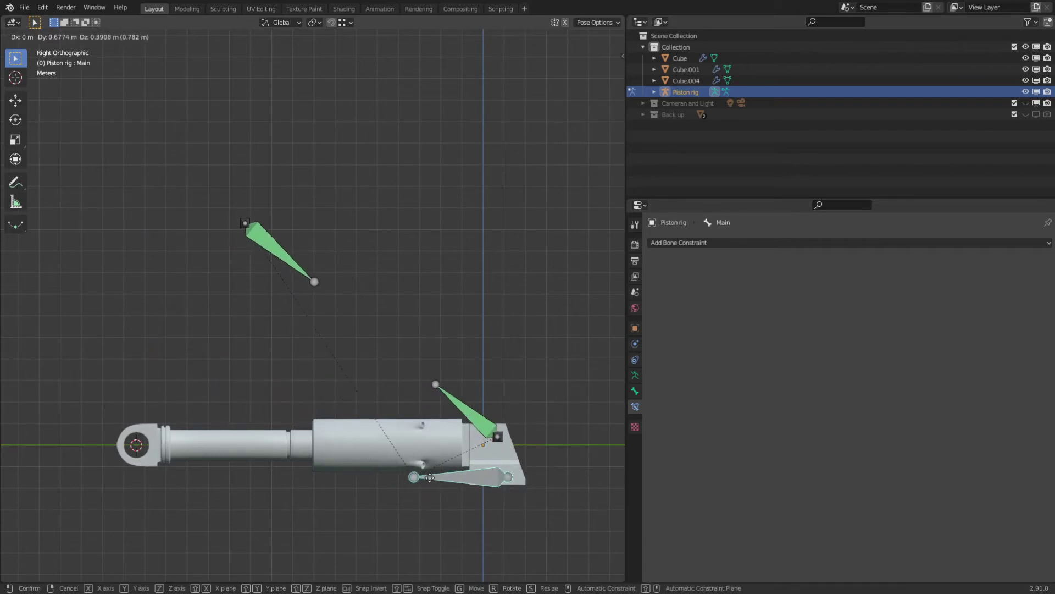
pyautogui.rightClick(460, 476)
pyautogui.press('g')
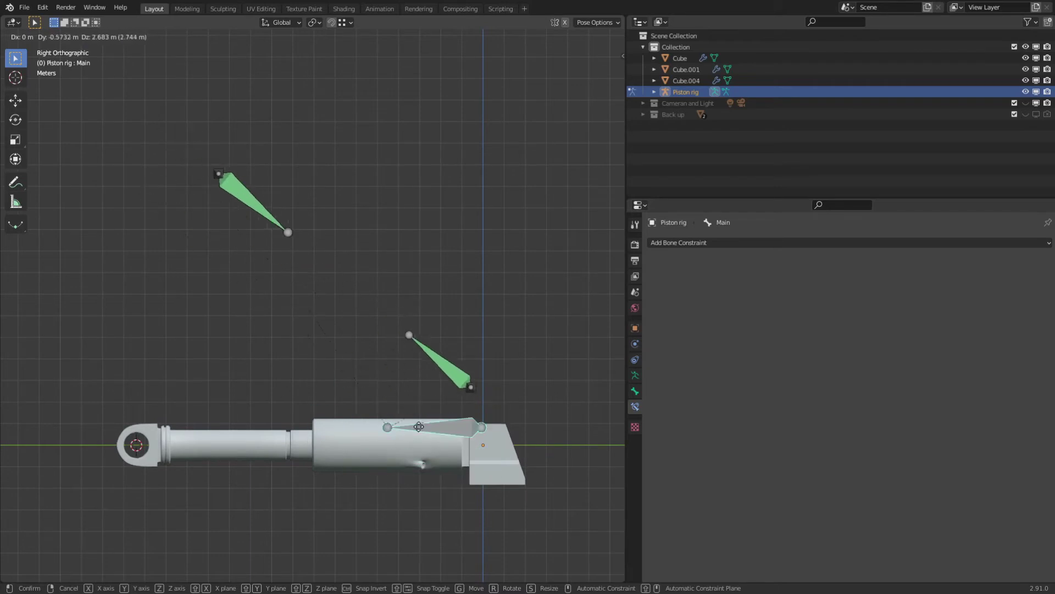
pyautogui.rightClick(421, 465)
pyautogui.click(305, 284)
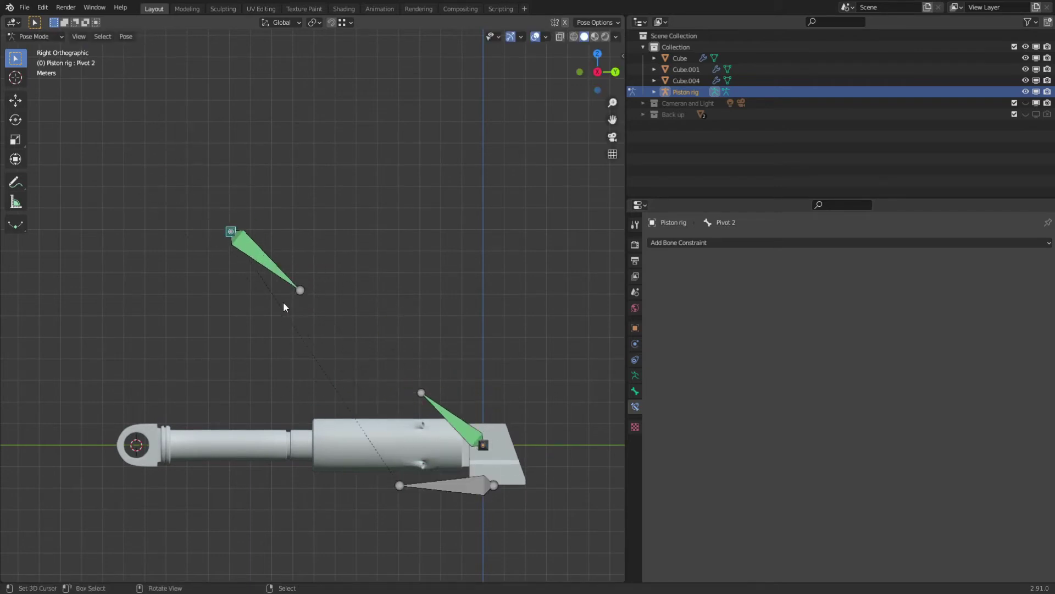
# Clear the Pivot 2 bone's location and rotation to return the rig to its rest position.
pyautogui.hotkey('alt', 'g')
pyautogui.hotkey('alt', 'r')
pyautogui.moveTo(235, 456); pyautogui.dragTo(275, 286, button='middle')
pyautogui.press('g')
pyautogui.press('Escape')
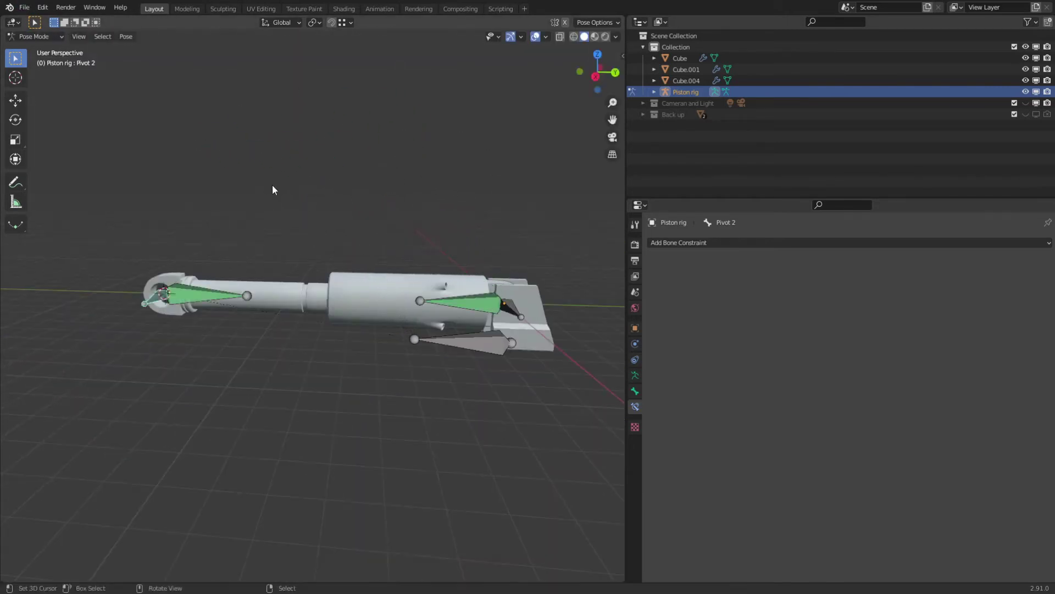
# Lock the Y location of the Pivot 2 bone in its transform properties.
pyautogui.moveTo(272, 185); pyautogui.dragTo(475, 275, button='middle')
pyautogui.press('n')
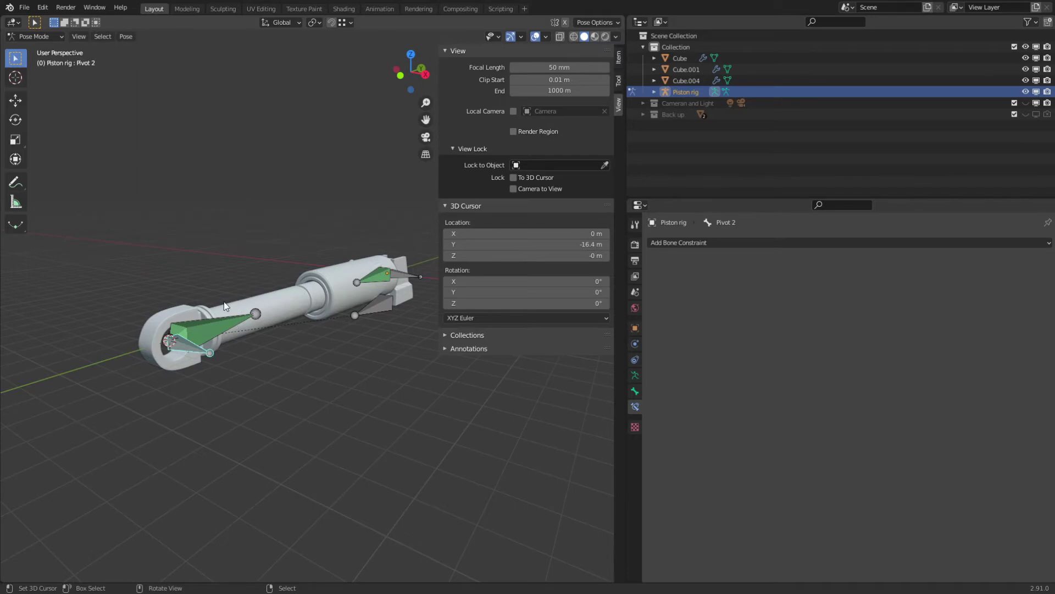
pyautogui.moveTo(223, 302)
pyautogui.mouseDown(button='middle')
pyautogui.moveTo(195, 273)
pyautogui.moveTo(211, 317)
pyautogui.mouseUp(button='middle')
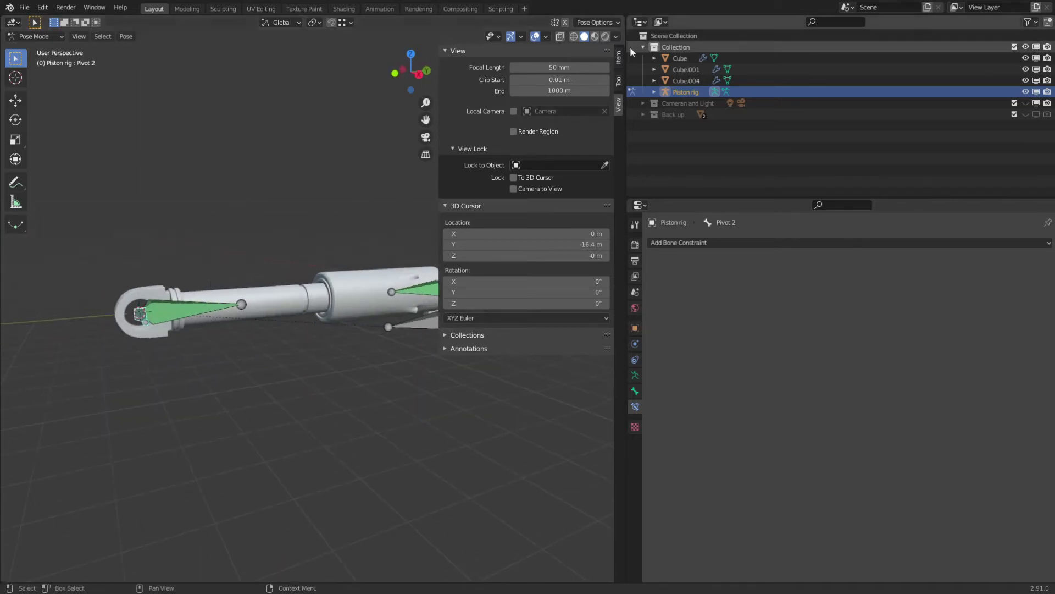
pyautogui.click(617, 55)
pyautogui.click(604, 88)
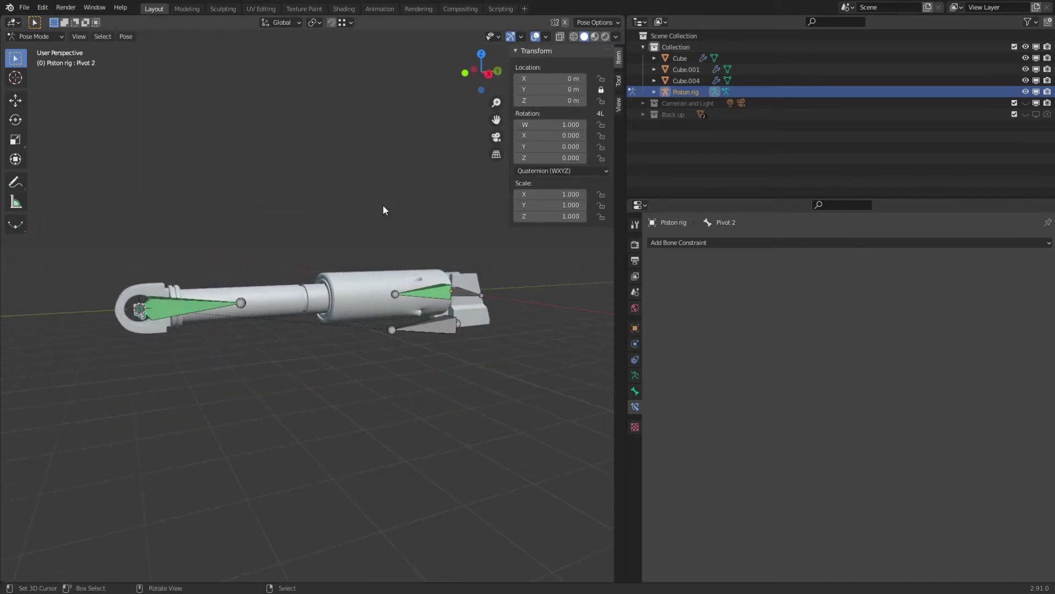
pyautogui.moveTo(384, 210); pyautogui.dragTo(384, 242, button='middle')
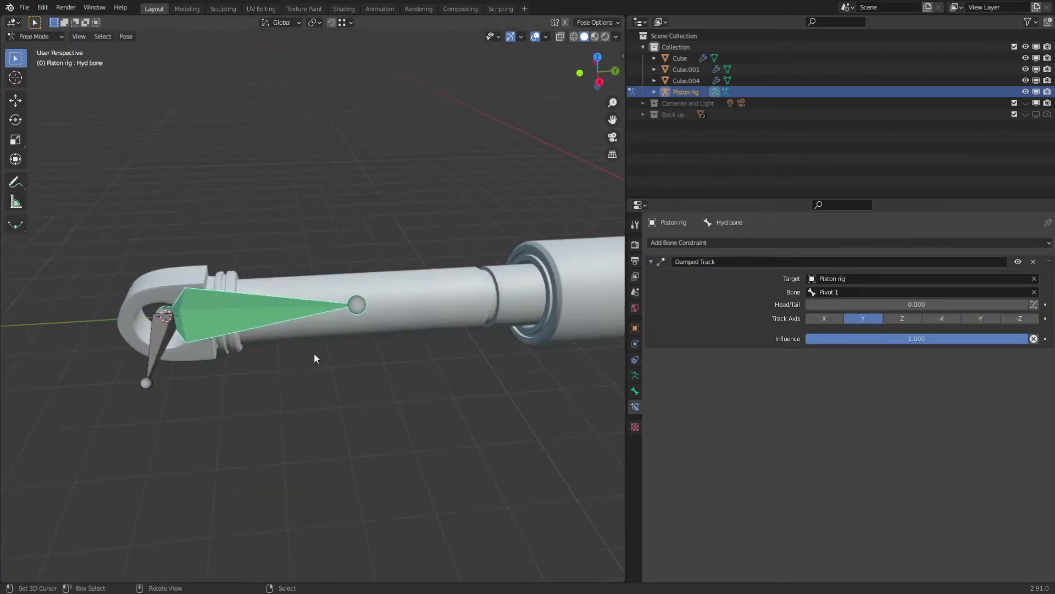
# Parent the piston rod mesh to Piston rig using Armature Deform With Empty Groups, with the Hyd bone active.
pyautogui.keyDown('shift'); pyautogui.moveTo(360, 377); pyautogui.dragTo(348, 352, button='middle'); pyautogui.keyUp('shift')
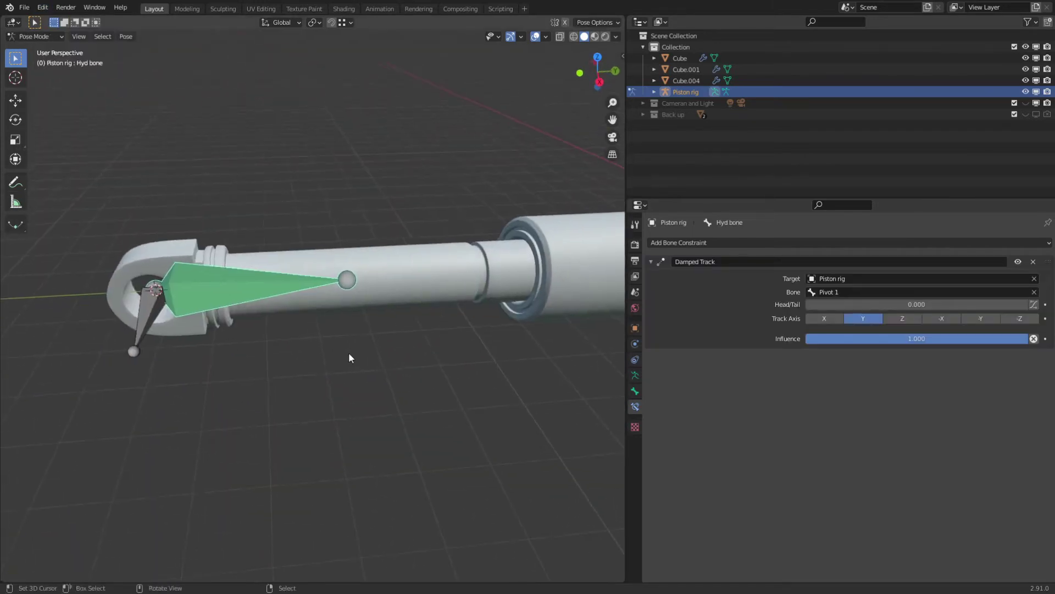
pyautogui.keyDown('shift'); pyautogui.moveTo(371, 292); pyautogui.dragTo(346, 342, button='middle'); pyautogui.keyUp('shift')
pyautogui.rightClick(348, 342)
pyautogui.moveTo(434, 328); pyautogui.dragTo(391, 332, button='middle')
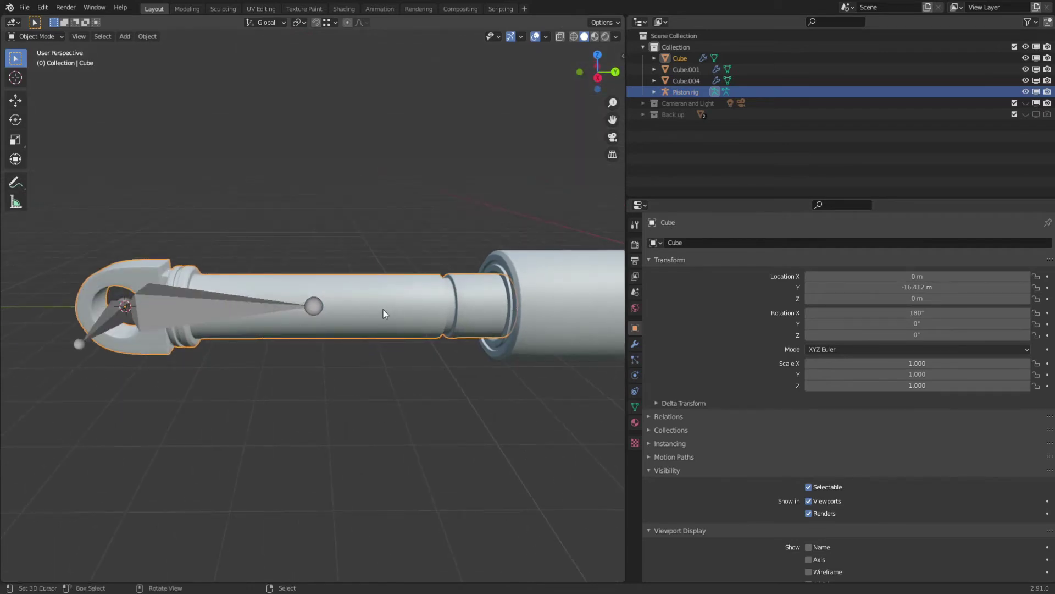
pyautogui.moveTo(295, 308)
pyautogui.mouseDown(button='middle')
pyautogui.moveTo(332, 319)
pyautogui.moveTo(292, 318)
pyautogui.mouseUp(button='middle')
pyautogui.scroll(2, 291, 318)
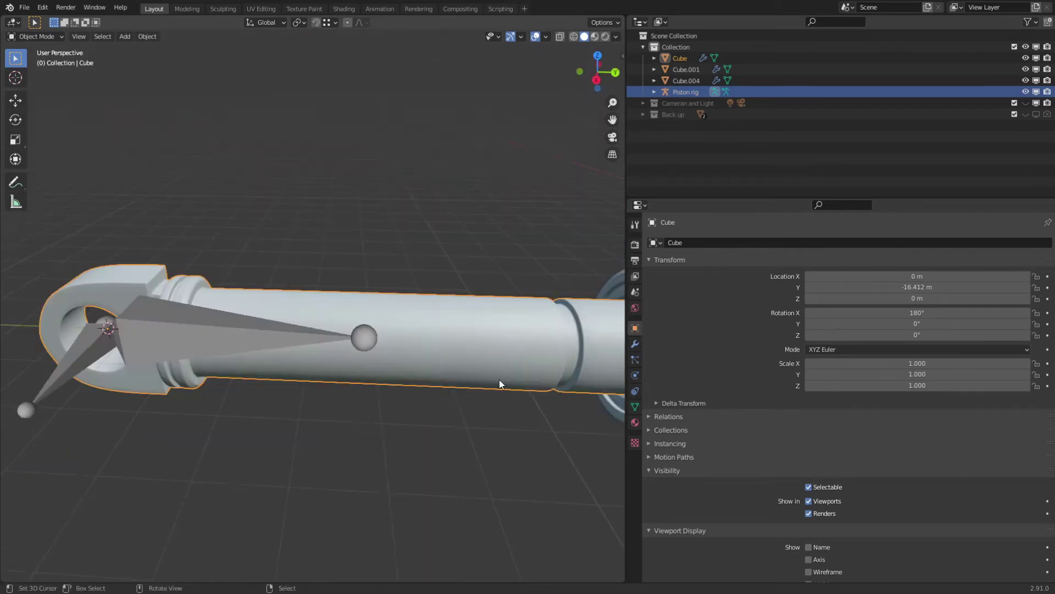
pyautogui.keyDown('shift'); pyautogui.moveTo(499, 380); pyautogui.dragTo(404, 365, button='middle'); pyautogui.keyUp('shift')
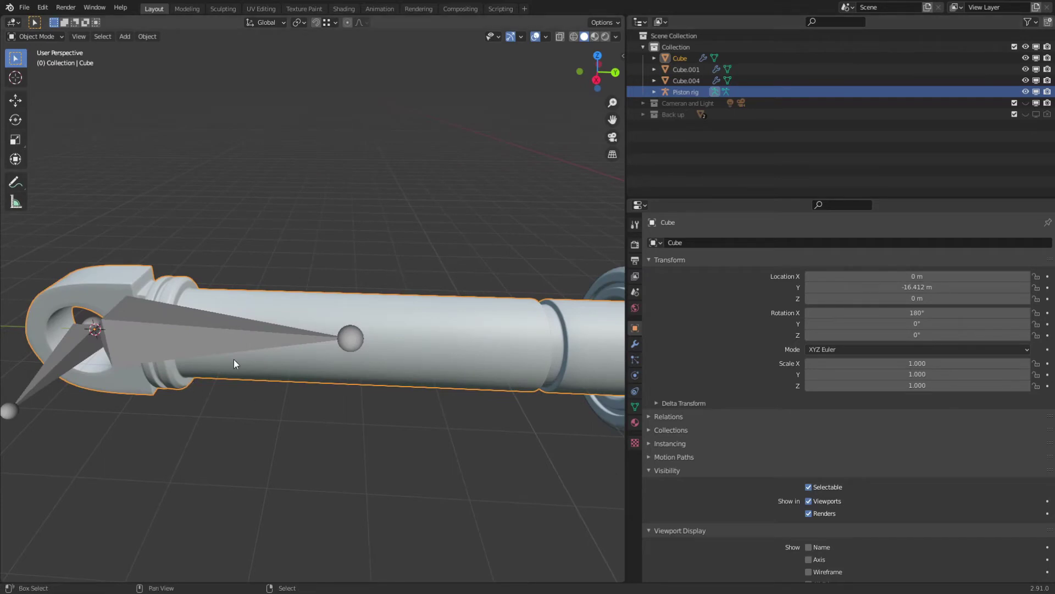
pyautogui.keyDown('shift'); pyautogui.moveTo(233, 358); pyautogui.dragTo(295, 355, button='middle'); pyautogui.keyUp('shift')
pyautogui.keyDown('shift'); pyautogui.moveTo(334, 324); pyautogui.dragTo(388, 404, button='middle'); pyautogui.keyUp('shift')
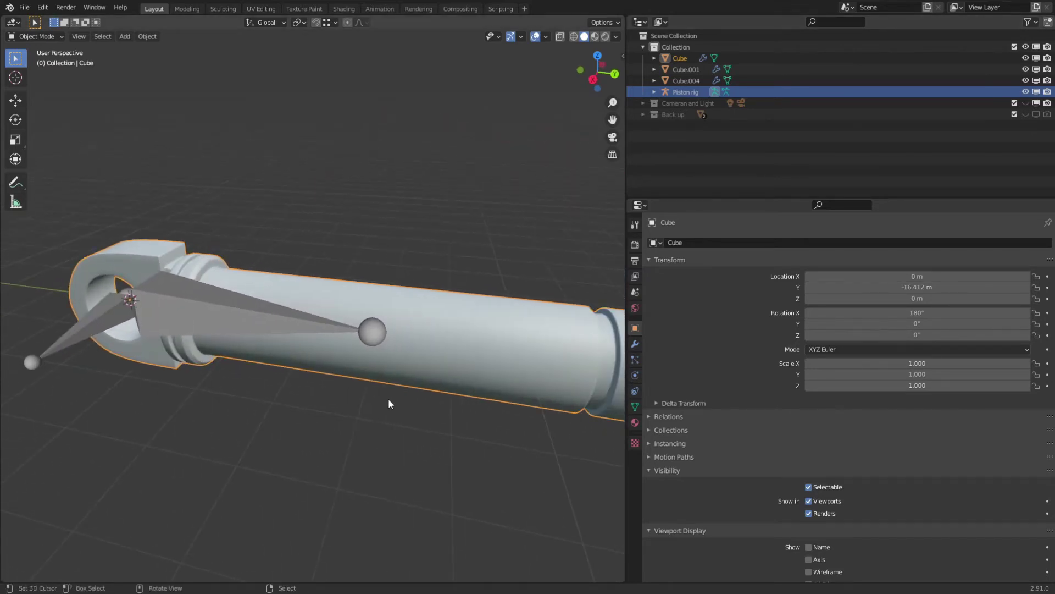
pyautogui.hotkey('ctrl', 'z')
pyautogui.hotkey('ctrl', 'p')
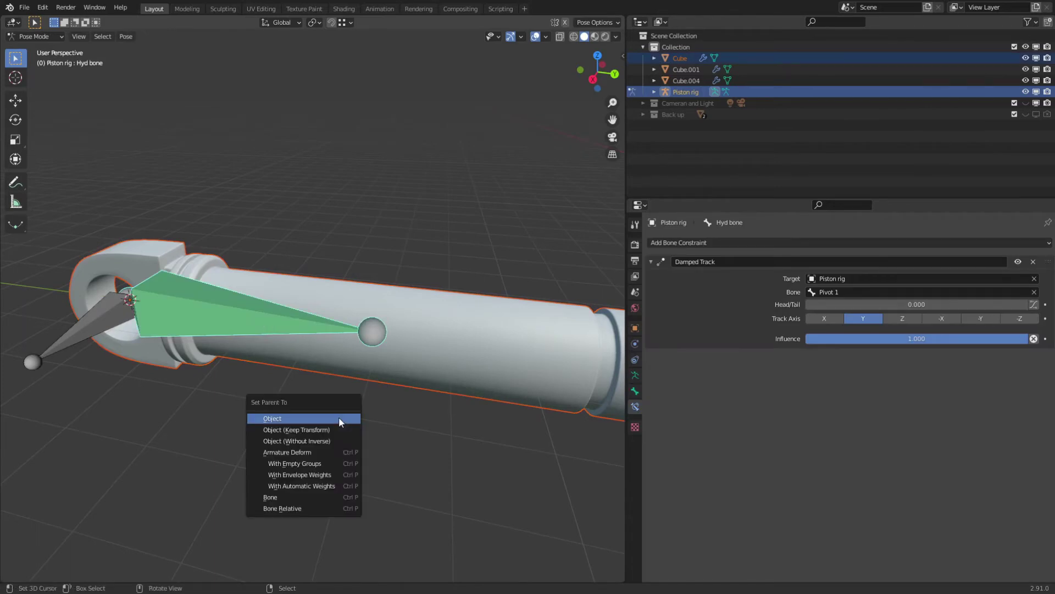
pyautogui.click(324, 465)
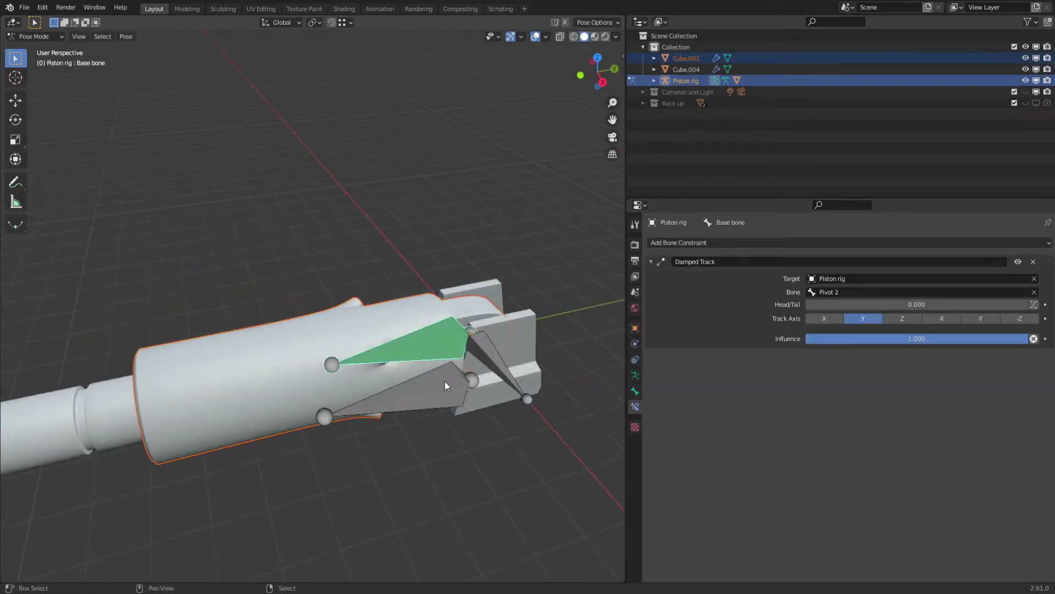
# Parent the cylinder mesh Cube.001 to Piston rig using Armature Deform With Empty Groups, with the Base bone active.
pyautogui.moveTo(444, 381); pyautogui.dragTo(410, 351, button='middle')
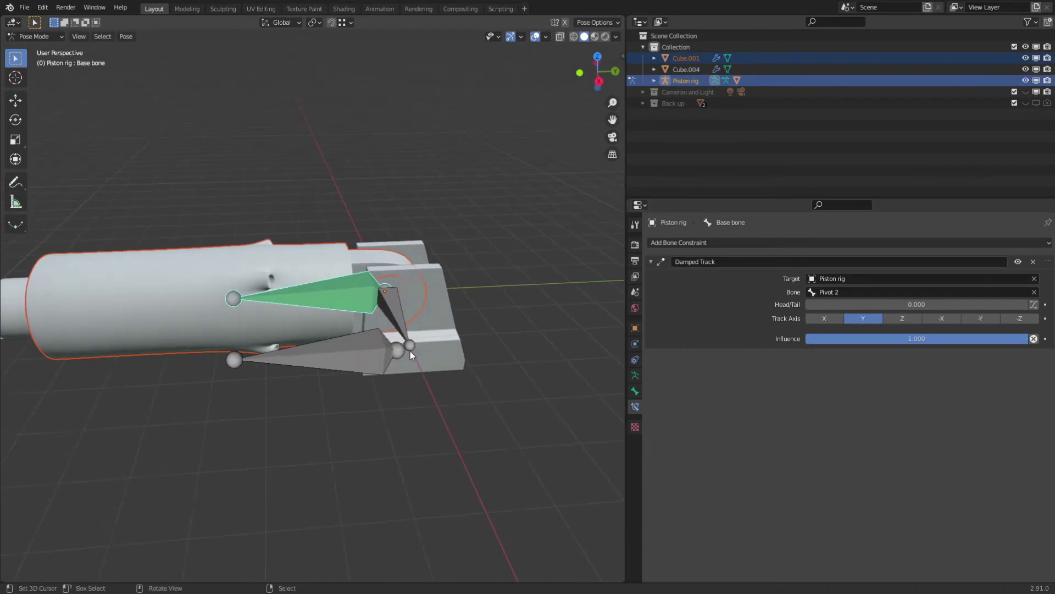
pyautogui.hotkey('ctrl', 'p')
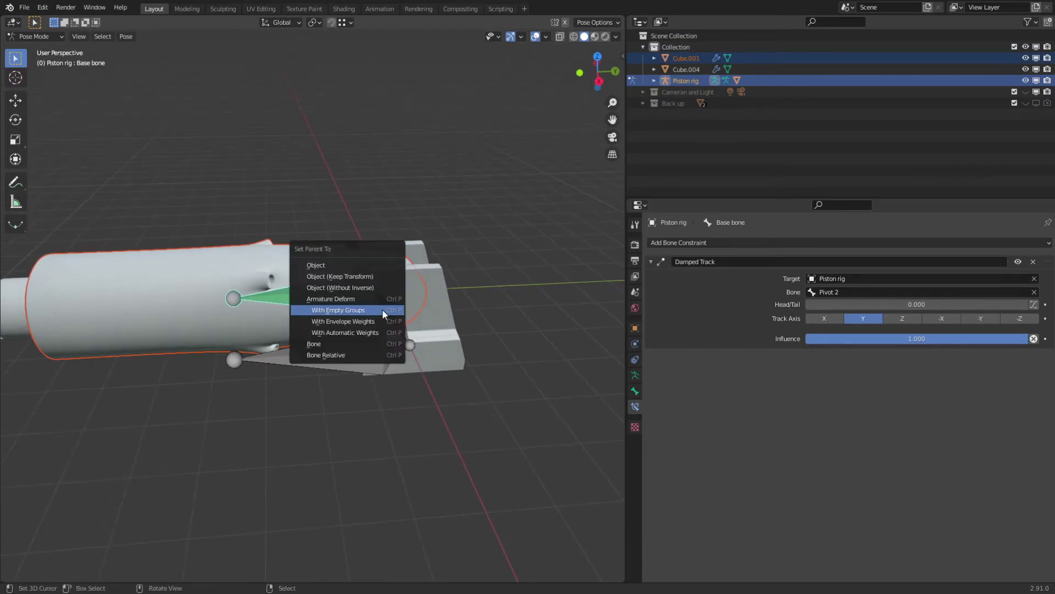
pyautogui.click(383, 310)
# Parent the base bracket Cube.004 to Piston rig using Armature Deform With Empty Groups, with Pivot 1 active.
pyautogui.rightClick(416, 304)
pyautogui.keyDown('shift'); pyautogui.rightClick(412, 347); pyautogui.keyUp('shift')
pyautogui.hotkey('ctrl', 'p')
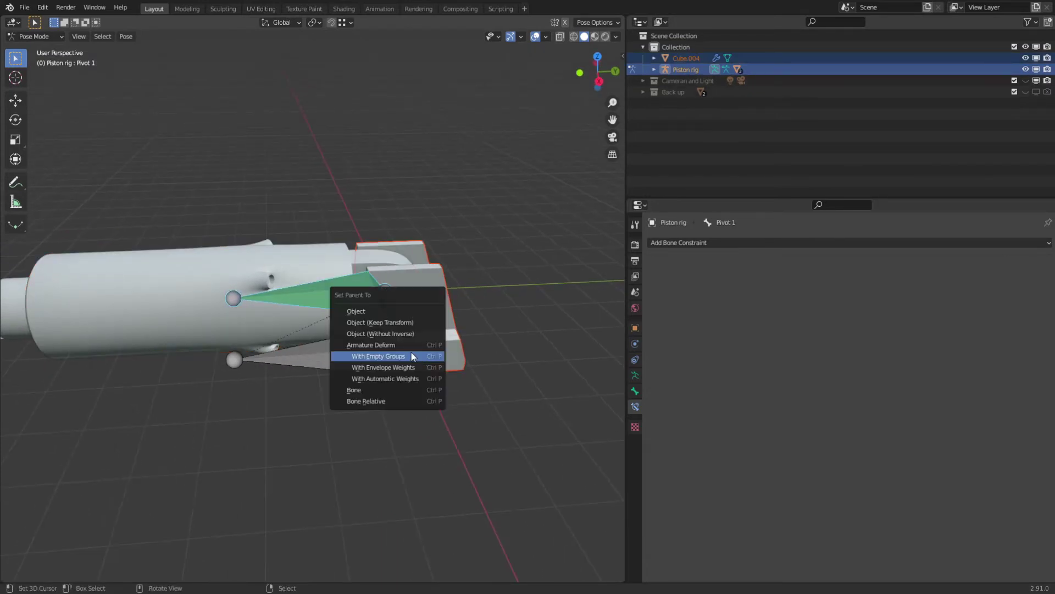
pyautogui.click(412, 357)
# Select the cylinder mesh Cube.001 and show its vertex groups.
pyautogui.moveTo(405, 348); pyautogui.dragTo(369, 363, button='middle')
pyautogui.rightClick(221, 273)
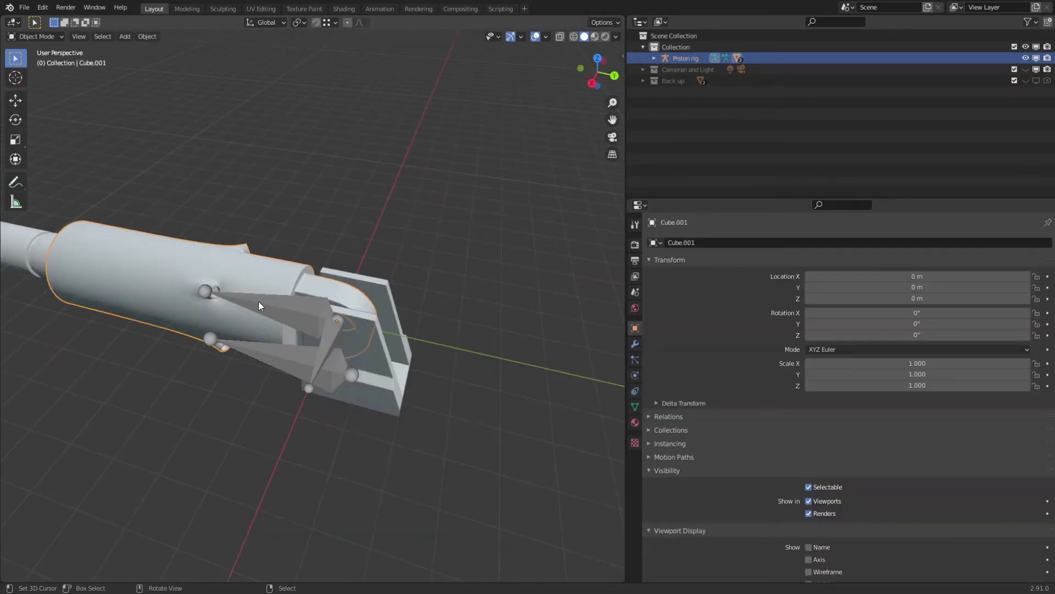
pyautogui.keyDown('shift'); pyautogui.moveTo(205, 292); pyautogui.dragTo(363, 354, button='middle'); pyautogui.keyUp('shift')
pyautogui.scroll(3, 325, 340)
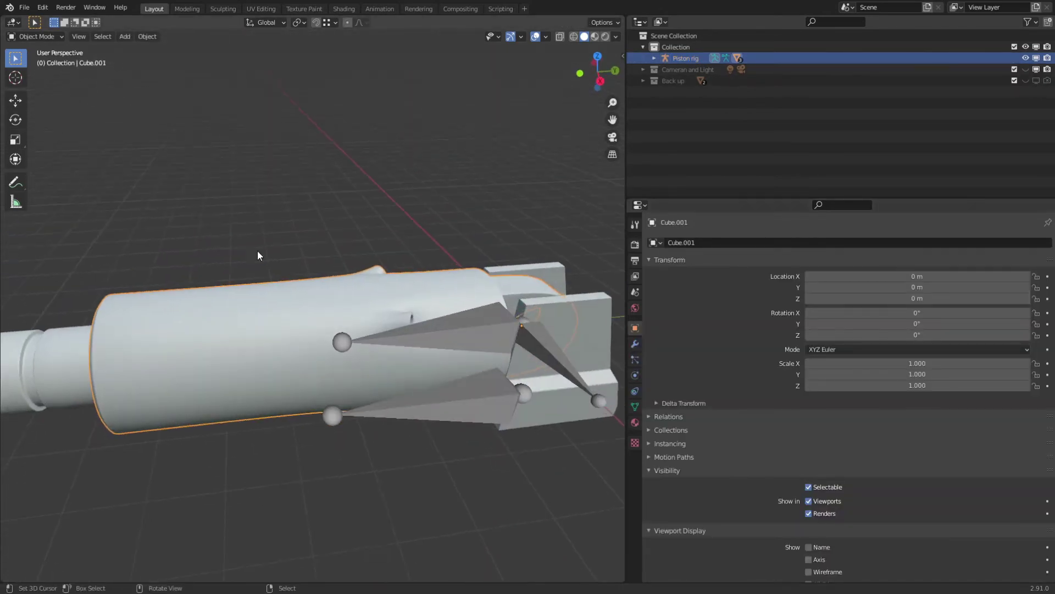
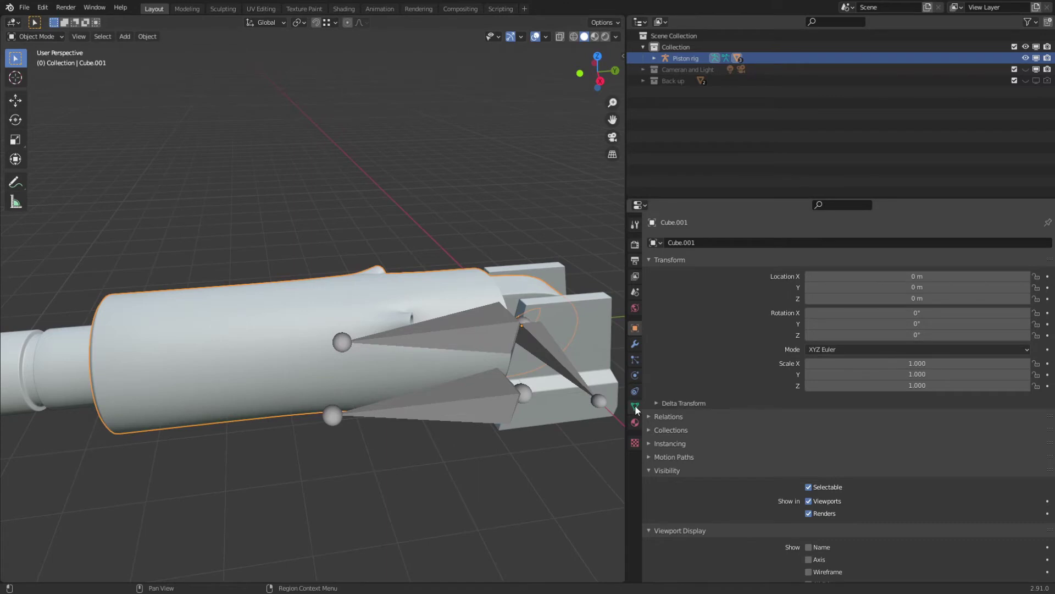
pyautogui.click(635, 407)
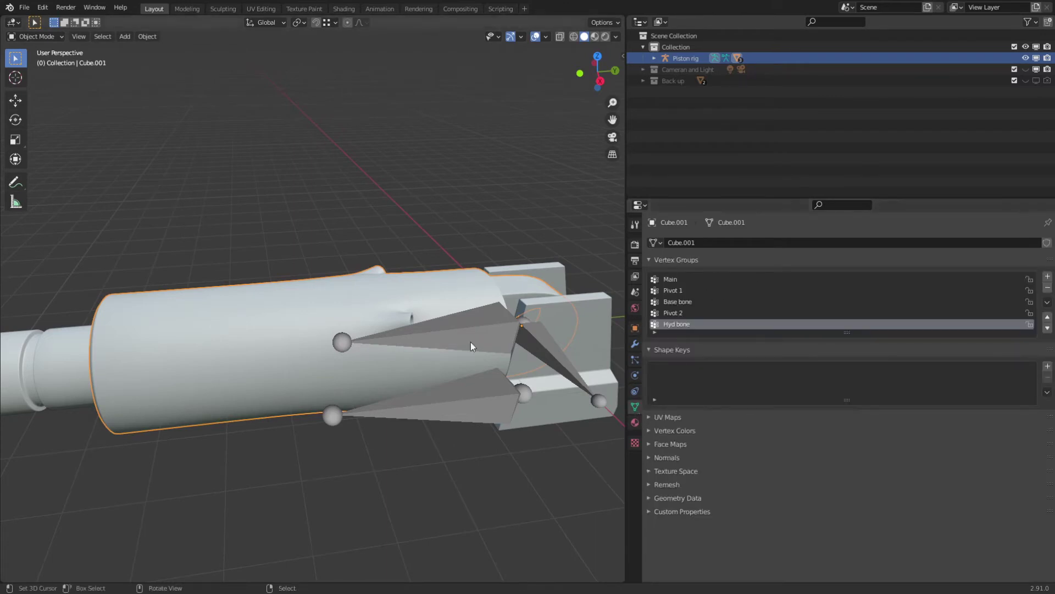
# Select all of the cylinder's geometry in Edit Mode and make Base bone the active vertex group.
pyautogui.press('Tab')
pyautogui.press('a')
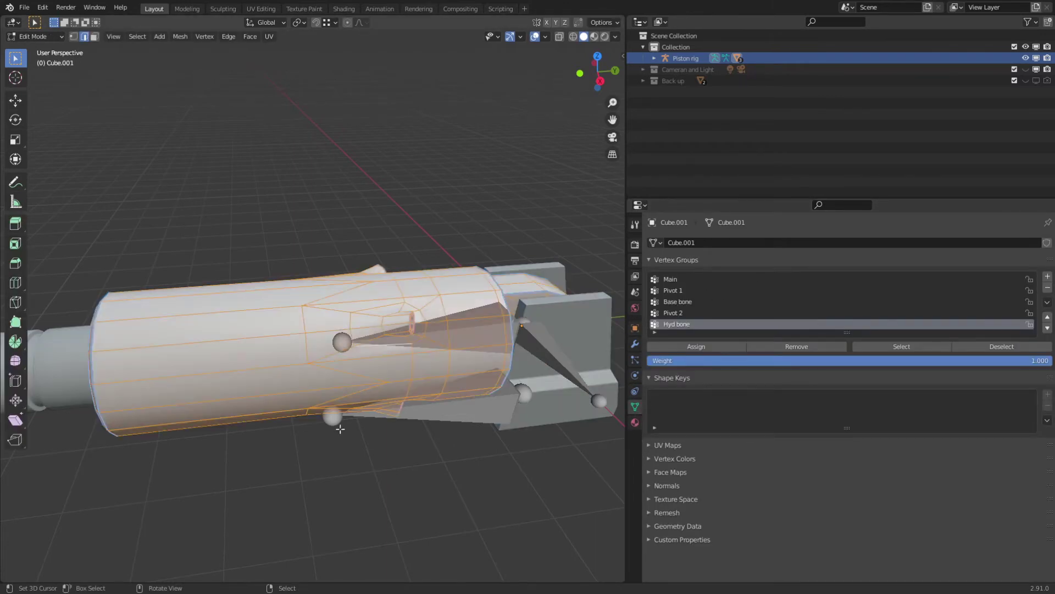
pyautogui.moveTo(340, 429); pyautogui.dragTo(621, 362, button='middle')
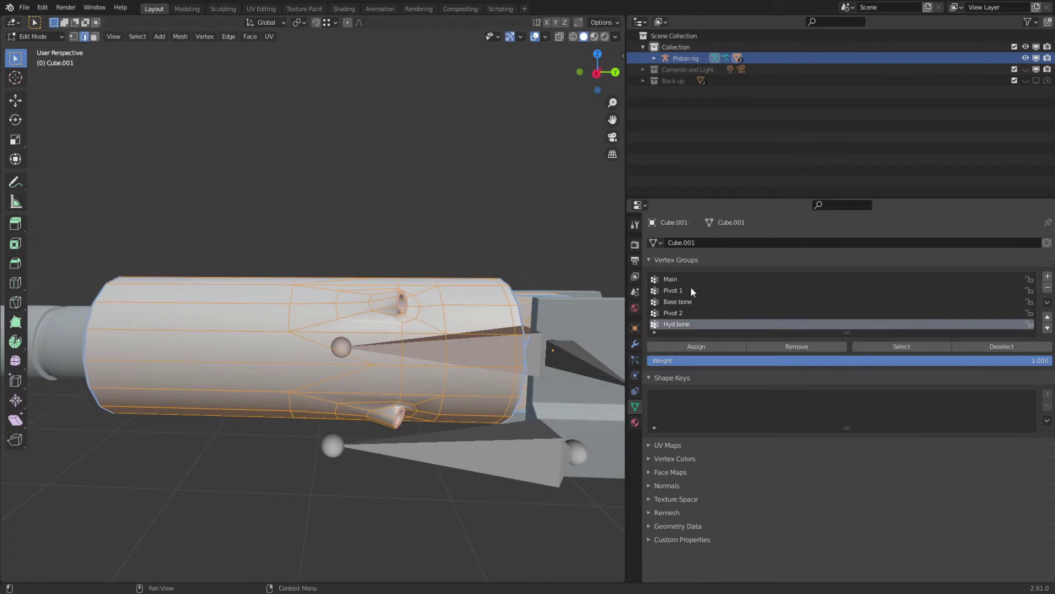
pyautogui.click(686, 302)
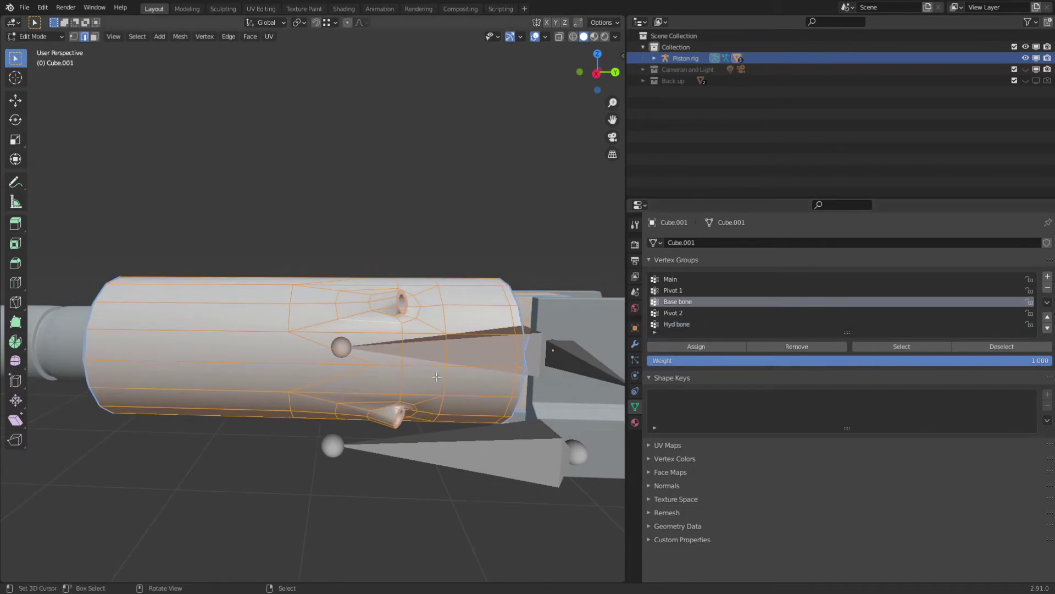
pyautogui.hotkey('ctrl', 'z')
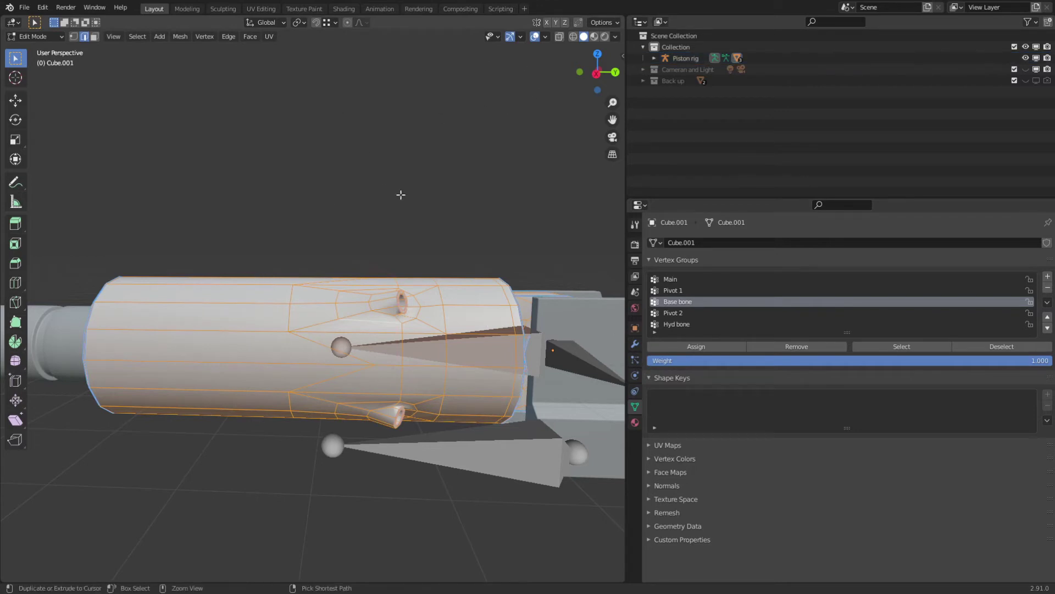
# Examine the cylinder's weights in Weight Paint mode for each of its vertex groups.
pyautogui.hotkey('ctrl', 'Tab')
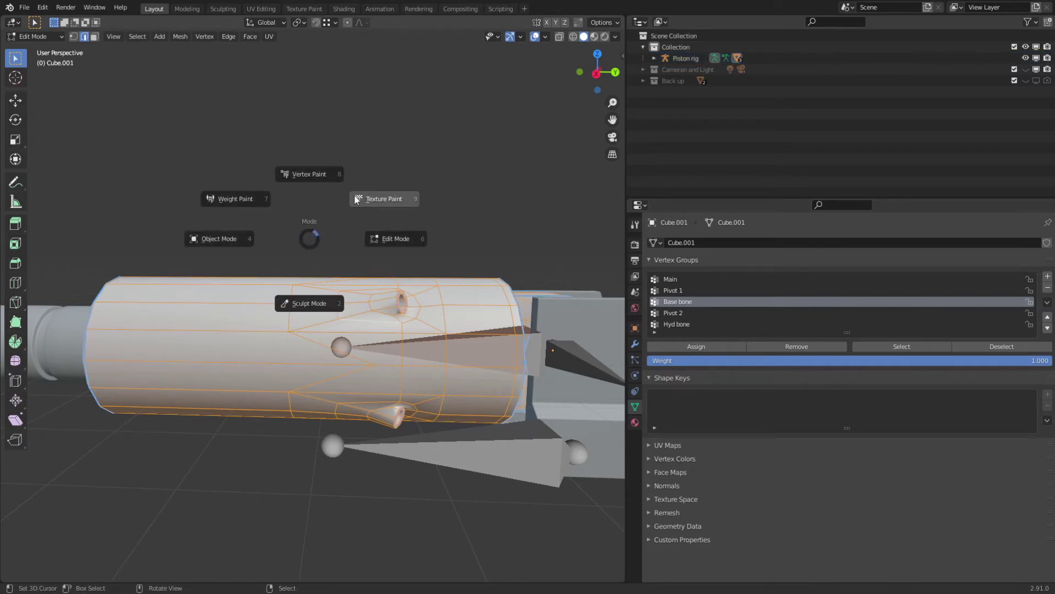
pyautogui.click(235, 198)
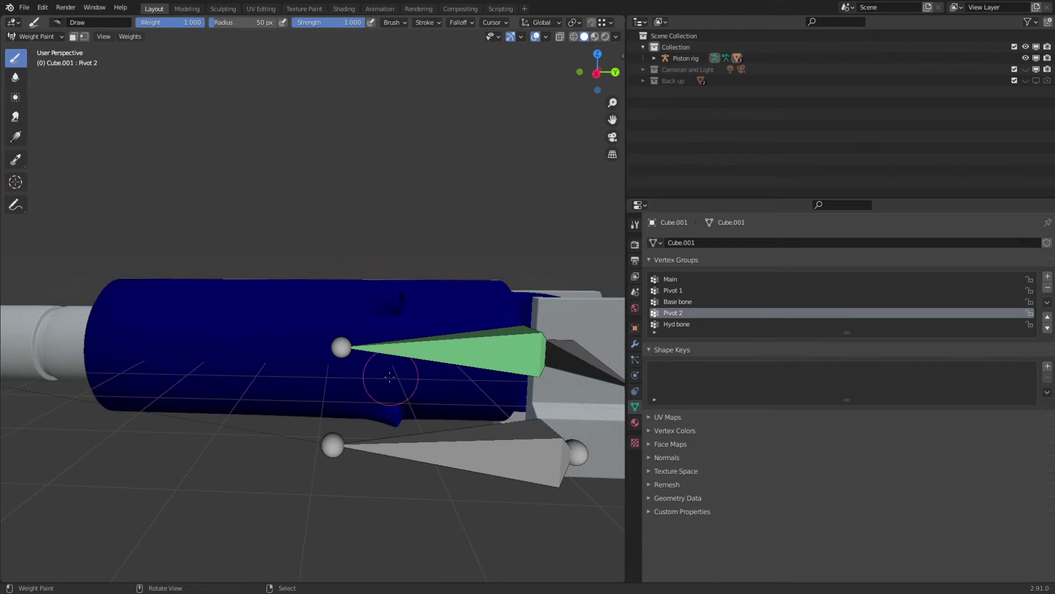
pyautogui.scroll(1, 323, 332)
pyautogui.scroll(-3, 297, 319)
pyautogui.scroll(1, 274, 324)
pyautogui.moveTo(203, 341); pyautogui.dragTo(263, 370, button='middle')
pyautogui.moveTo(358, 376); pyautogui.dragTo(255, 365, button='middle')
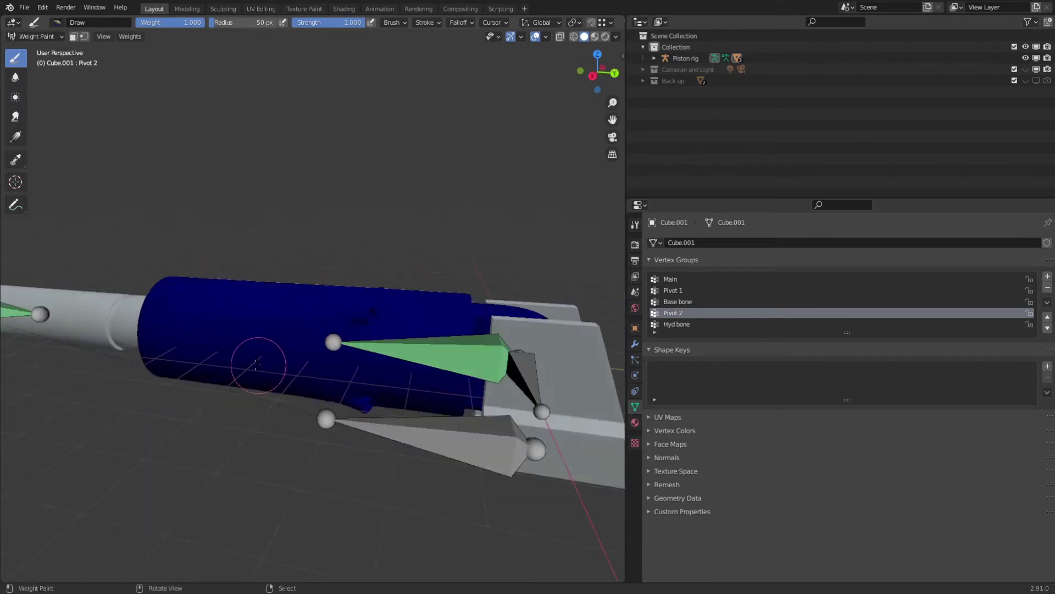
pyautogui.click(686, 325)
pyautogui.click(683, 305)
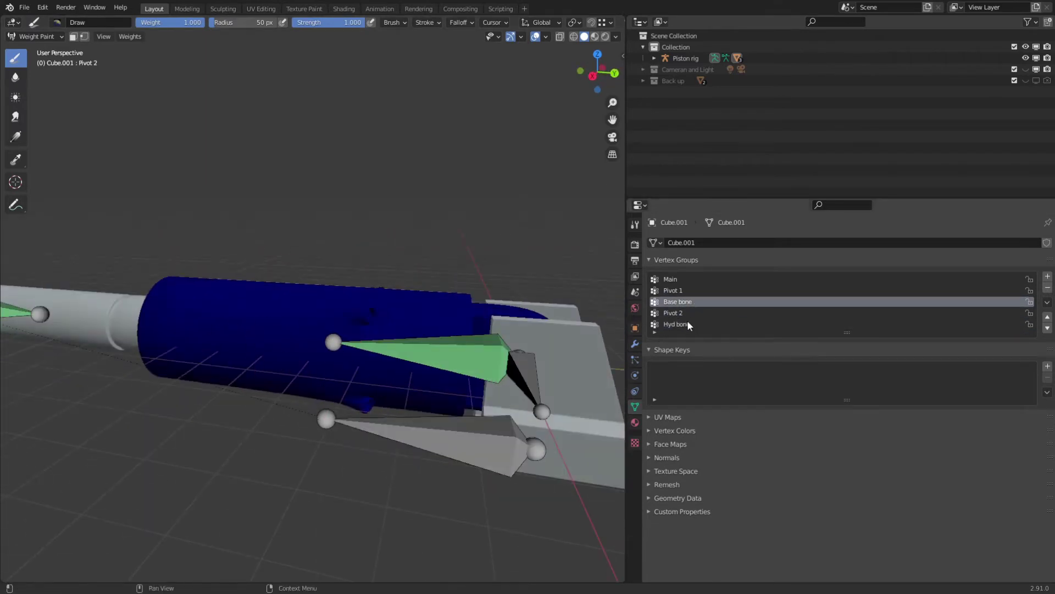
pyautogui.click(686, 313)
pyautogui.click(684, 291)
pyautogui.click(681, 279)
pyautogui.moveTo(340, 322); pyautogui.dragTo(363, 326, button='middle')
# Assign all of the cylinder's vertices to the Base bone vertex group with a weight of 1.000.
pyautogui.hotkey('ctrl', 'Tab')
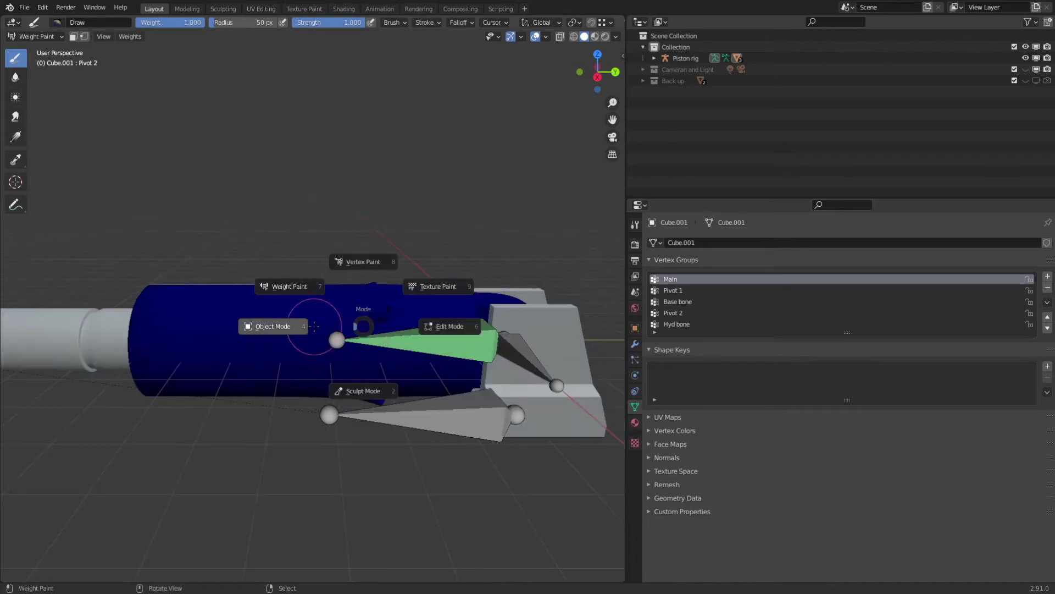
pyautogui.click(430, 338)
pyautogui.moveTo(431, 337); pyautogui.dragTo(385, 330, button='middle')
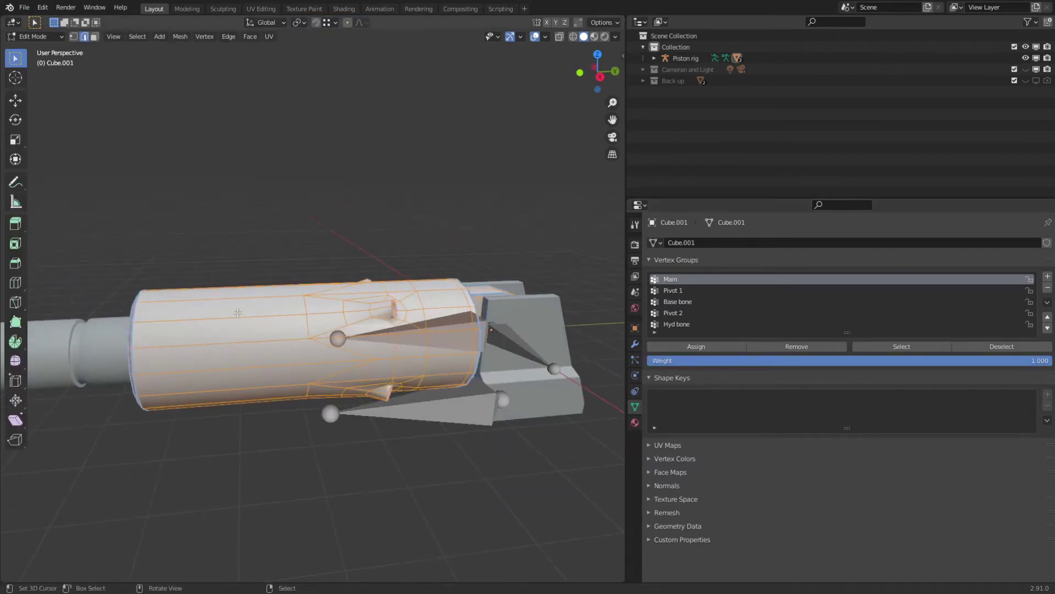
pyautogui.moveTo(238, 313); pyautogui.dragTo(258, 316, button='middle')
pyautogui.click(684, 300)
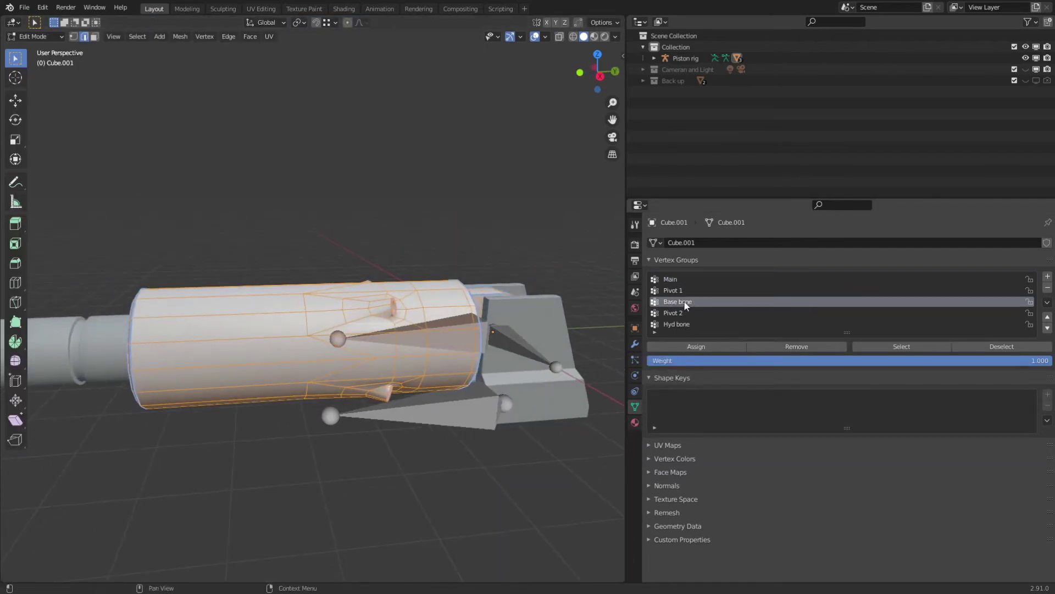
pyautogui.click(695, 346)
pyautogui.press('Tab')
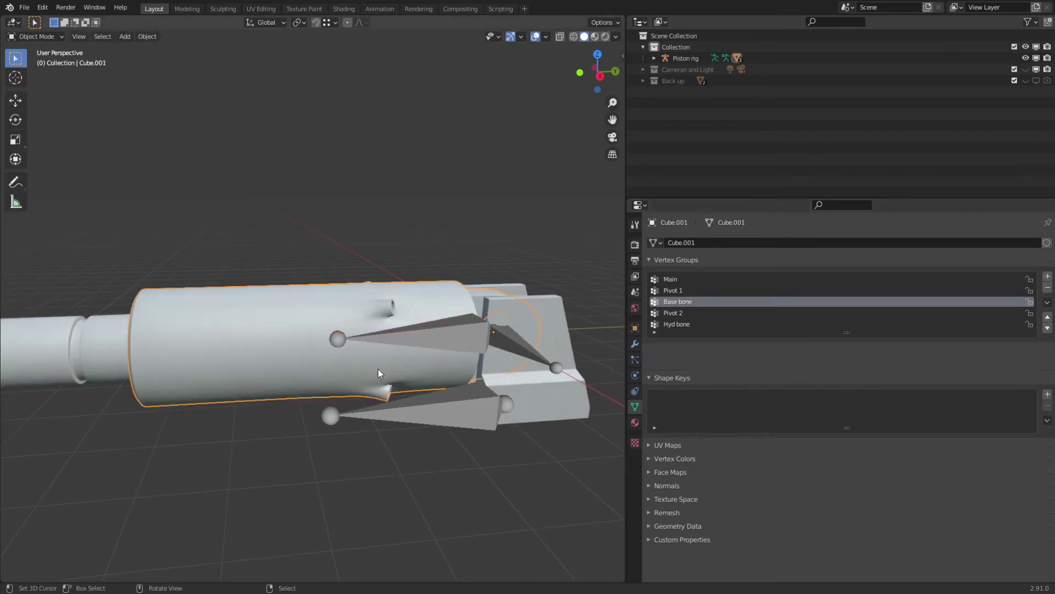
# Check the cylinder's weights in Weight Paint mode, comparing Base bone with the other vertex groups.
pyautogui.hotkey('ctrl', 'Tab')
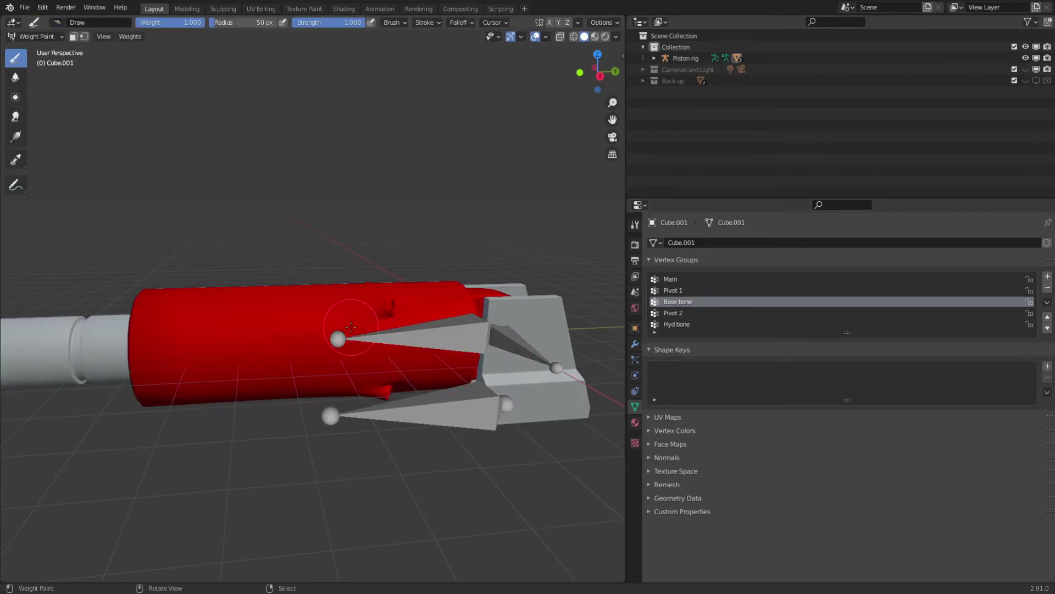
pyautogui.moveTo(352, 316); pyautogui.dragTo(418, 308, button='middle')
pyautogui.click(682, 313)
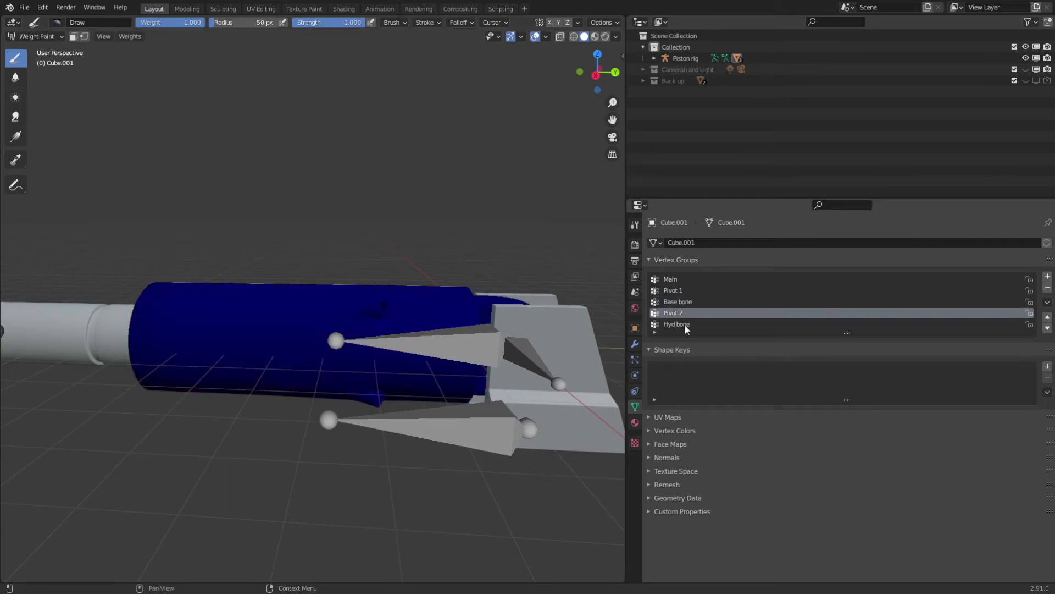
pyautogui.click(683, 323)
pyautogui.click(679, 313)
pyautogui.click(682, 322)
pyautogui.click(681, 313)
pyautogui.click(682, 290)
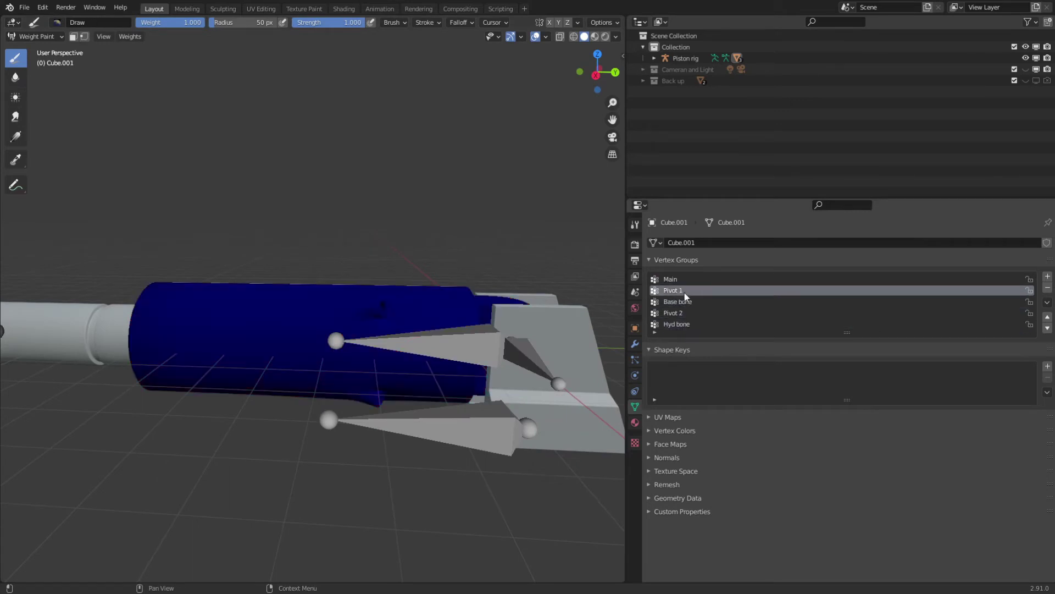
pyautogui.click(682, 279)
pyautogui.keyDown('shift'); pyautogui.moveTo(366, 324); pyautogui.dragTo(413, 330, button='middle'); pyautogui.keyUp('shift')
pyautogui.keyDown('shift'); pyautogui.moveTo(359, 355); pyautogui.dragTo(335, 360, button='middle'); pyautogui.keyUp('shift')
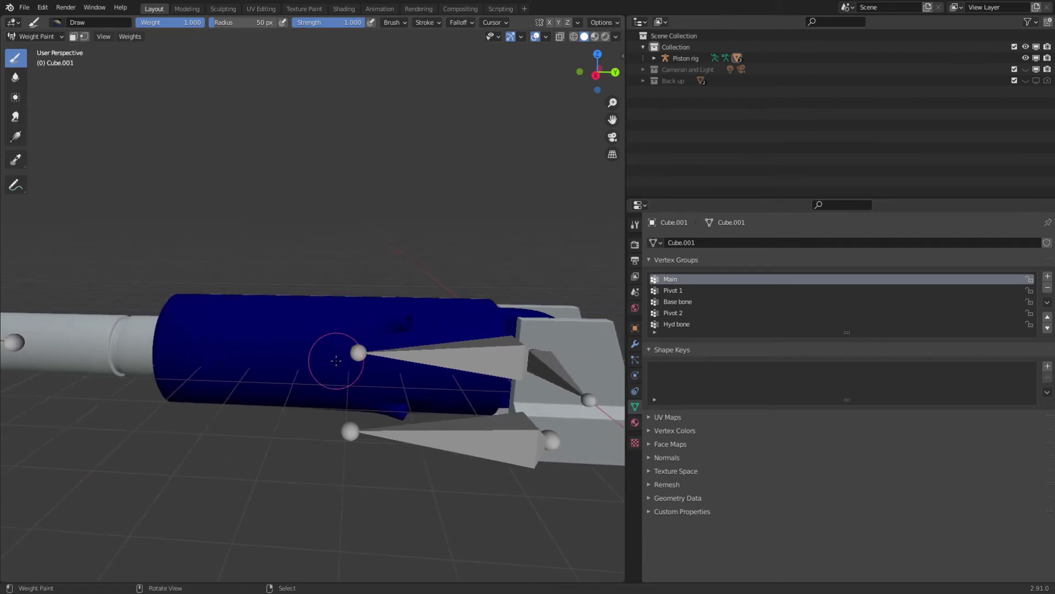
# Leave Weight Paint mode on the cylinder and select all of the piston rod's geometry in Edit Mode.
pyautogui.scroll(-5, 336, 360)
pyautogui.moveTo(302, 354)
pyautogui.mouseDown(button='middle')
pyautogui.moveTo(306, 385)
pyautogui.moveTo(289, 389)
pyautogui.mouseUp(button='middle')
pyautogui.press('Tab')
pyautogui.press('Tab')
pyautogui.hotkey('ctrl', 'Tab')
pyautogui.rightClick(427, 382)
pyautogui.scroll(2, 289, 371)
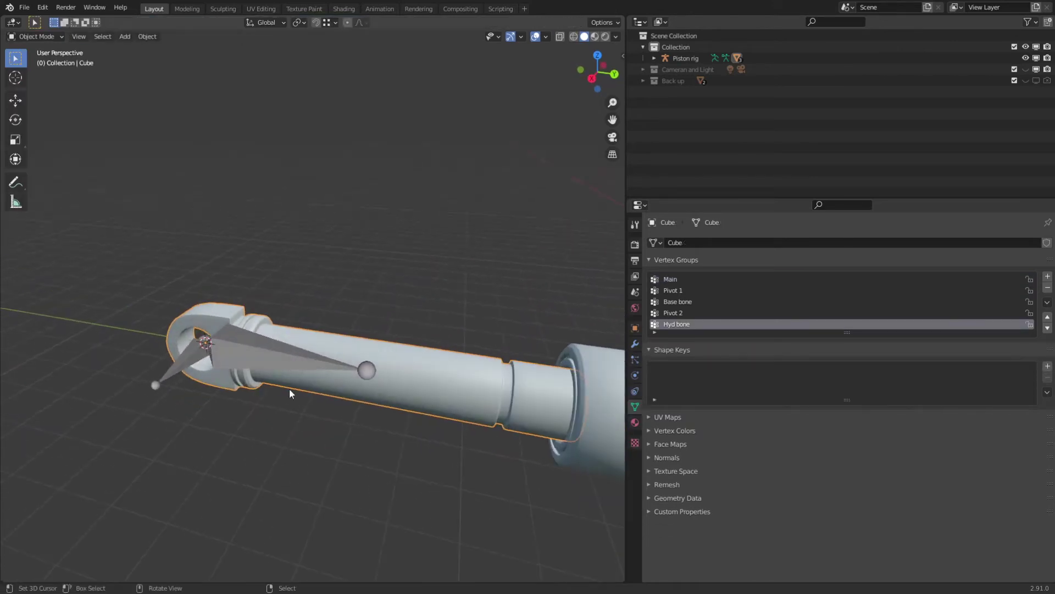
pyautogui.press('Tab')
pyautogui.moveTo(383, 393); pyautogui.dragTo(387, 387, button='middle')
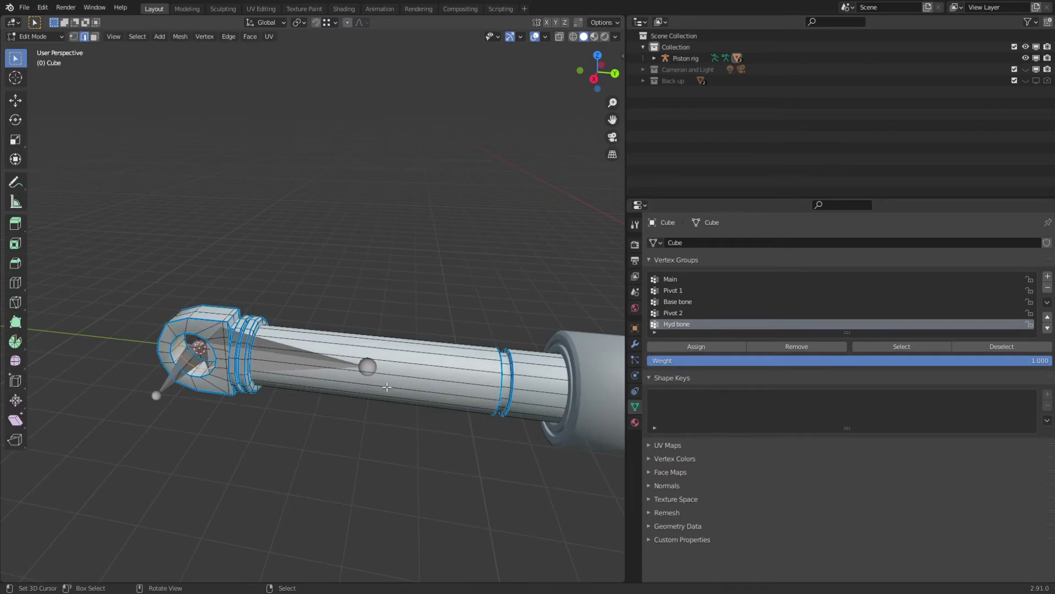
pyautogui.moveTo(300, 434); pyautogui.dragTo(308, 440, button='middle')
pyautogui.press('a')
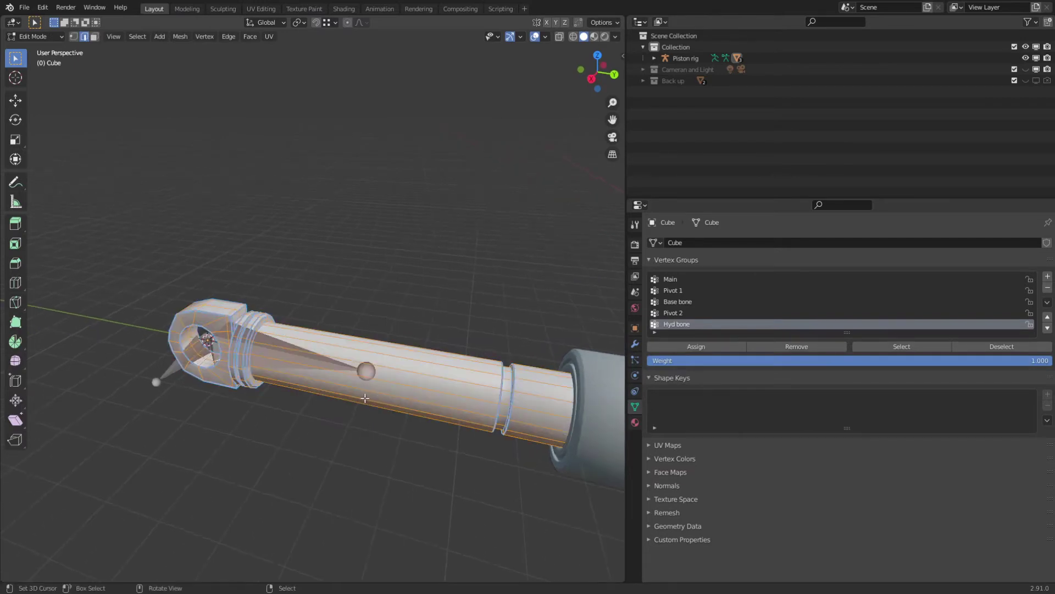
# Assign all of the piston rod's vertices to the Hyd bone vertex group with a weight of 1.000.
pyautogui.click(687, 313)
pyautogui.click(694, 325)
pyautogui.click(695, 345)
pyautogui.moveTo(285, 358); pyautogui.dragTo(314, 357, button='middle')
pyautogui.press('Tab')
pyautogui.rightClick(313, 357)
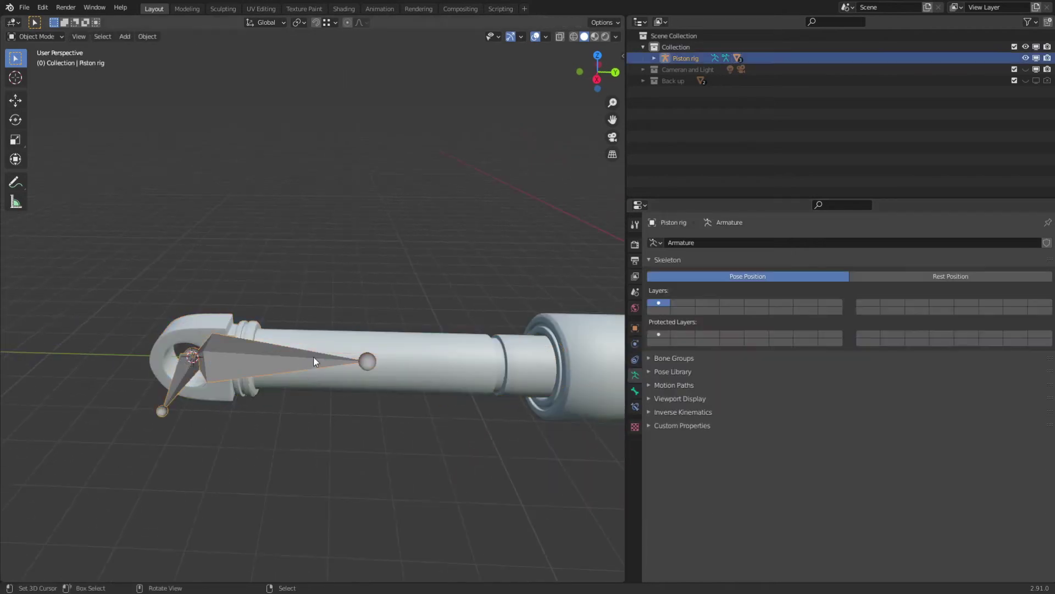
pyautogui.press('Tab')
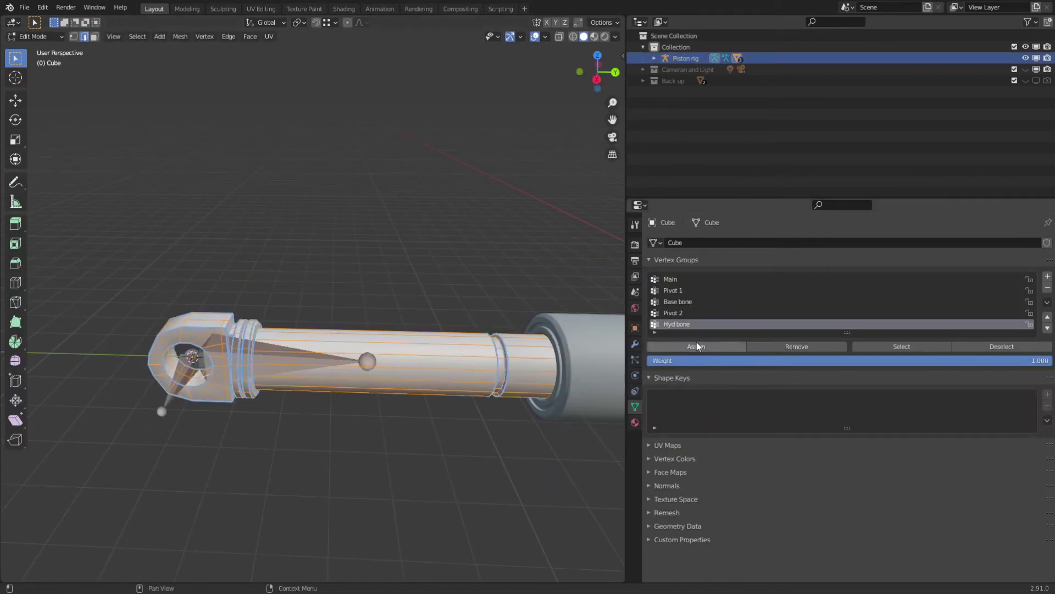
pyautogui.click(697, 342)
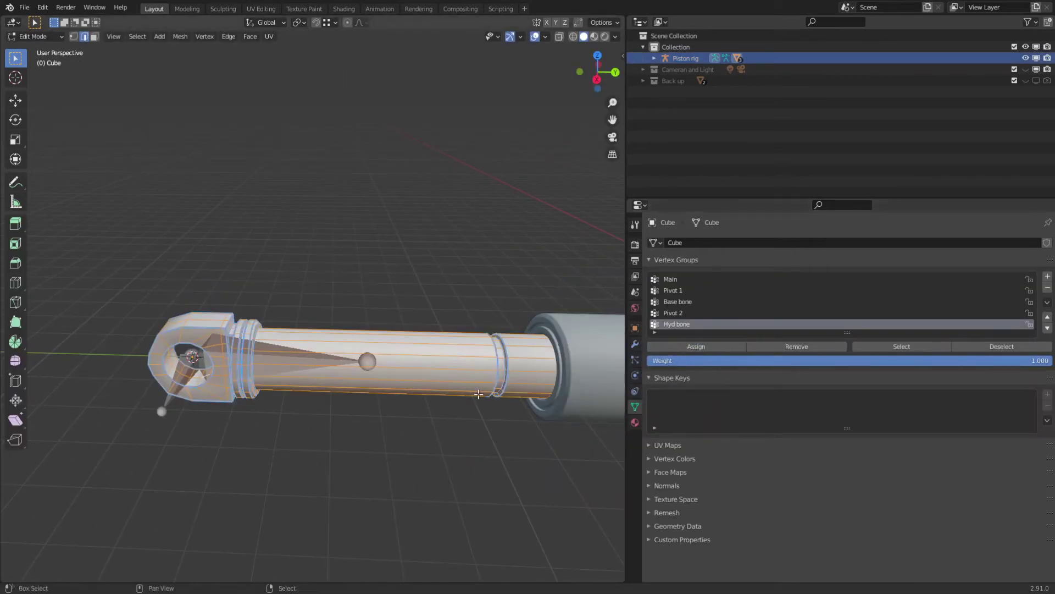
# Return to Object Mode and test-move the Main bone and the base bracket mesh, cancelling each move.
pyautogui.keyDown('shift'); pyautogui.moveTo(481, 396); pyautogui.dragTo(173, 367, button='middle'); pyautogui.keyUp('shift')
pyautogui.press('Tab')
pyautogui.click(474, 359)
pyautogui.moveTo(456, 377); pyautogui.dragTo(419, 352, button='middle')
pyautogui.rightClick(404, 400)
pyautogui.rightClick(453, 378)
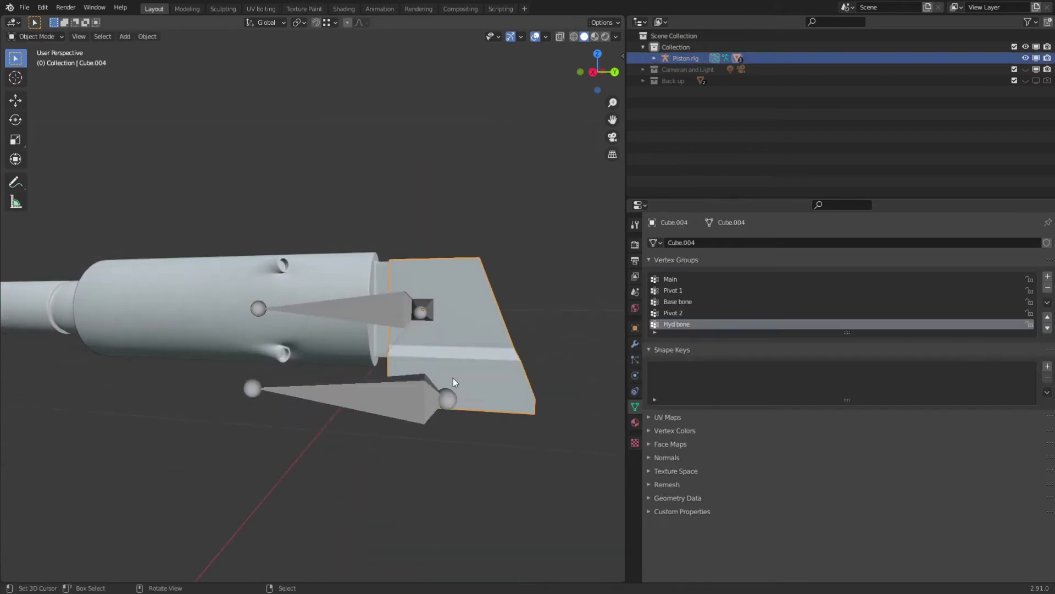
pyautogui.rightClick(409, 396)
pyautogui.press('g')
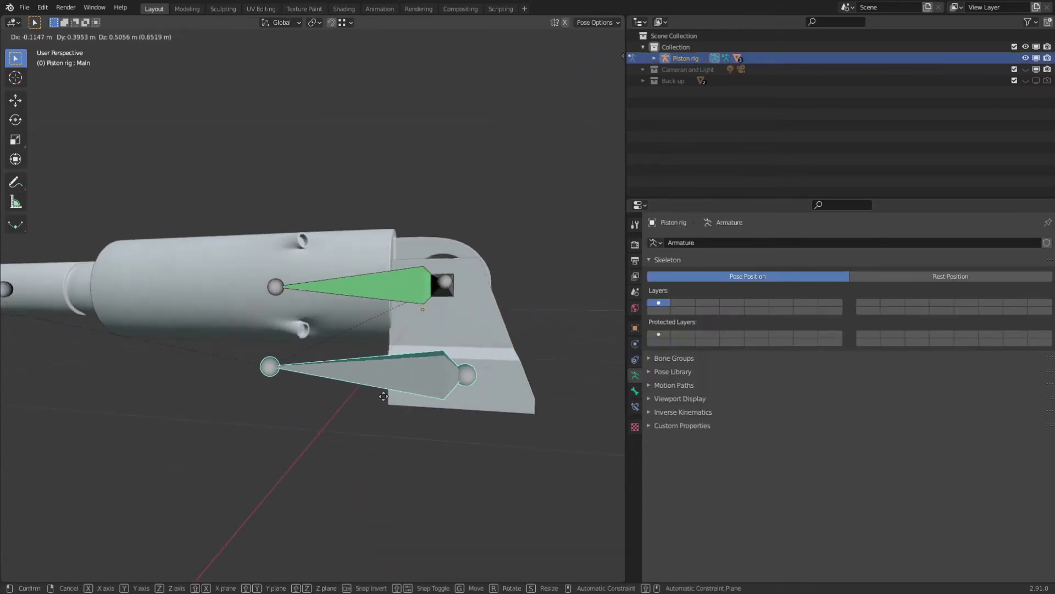
pyautogui.rightClick(423, 387)
pyautogui.rightClick(497, 338)
pyautogui.press('g')
pyautogui.rightClick(499, 355)
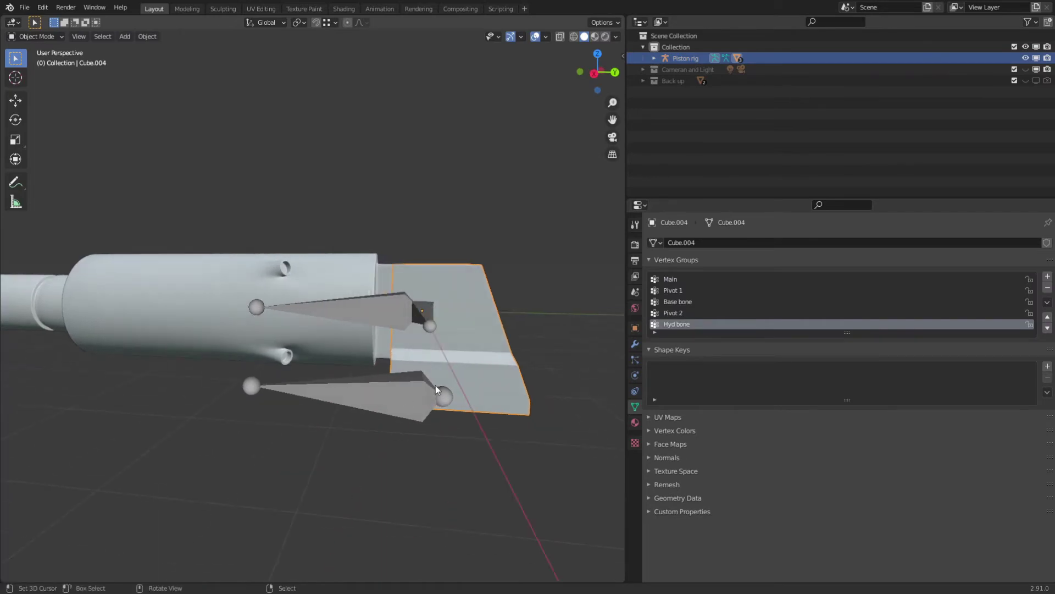
# Test-move the Main bone in Pose Mode to check how the whole piston follows it, without keeping the moves.
pyautogui.press('Tab')
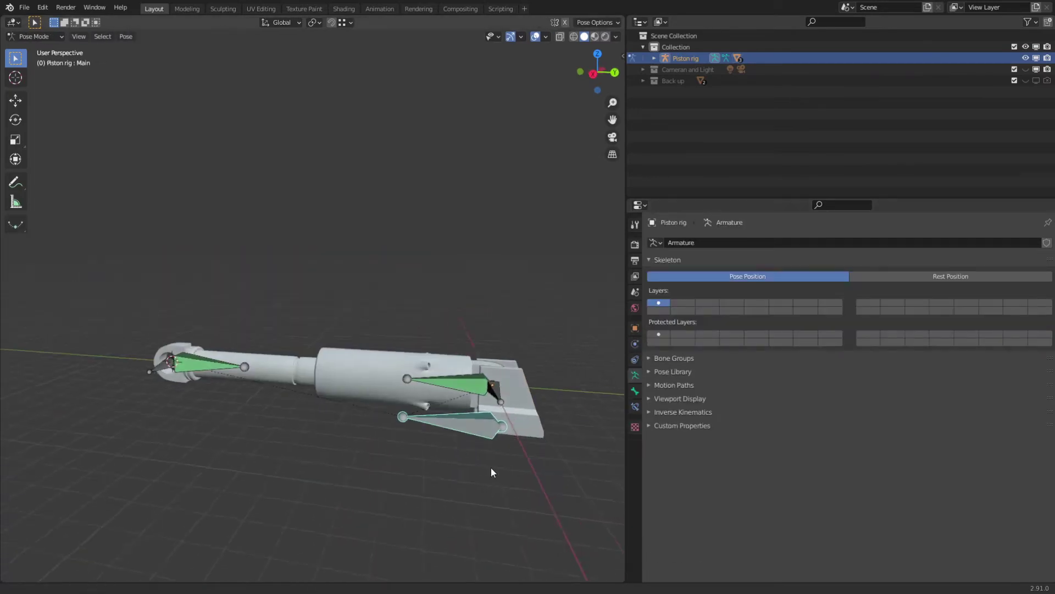
pyautogui.press('g')
pyautogui.rightClick(477, 404)
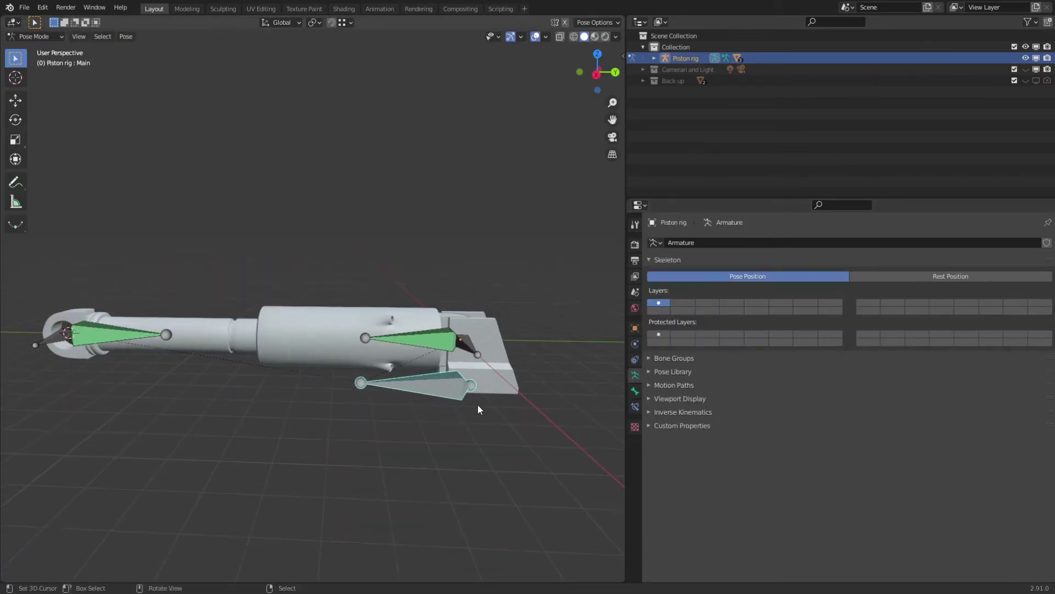
pyautogui.press('g')
pyautogui.rightClick(455, 369)
pyautogui.press('g')
# Select the Pivot 2 bone, switch to the right orthographic view and place the 3D cursor in empty space above the rig.
pyautogui.click(64, 353)
pyautogui.keyDown('shift'); pyautogui.moveTo(65, 353); pyautogui.dragTo(189, 332, button='middle'); pyautogui.keyUp('shift')
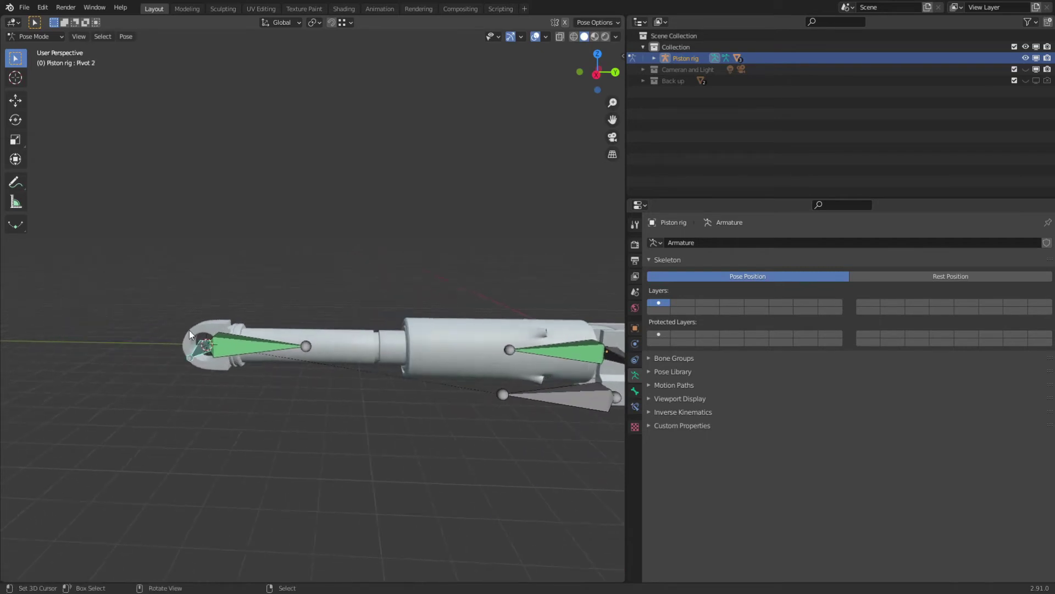
pyautogui.press('KP_3')
pyautogui.scroll(-3, 299, 362)
pyautogui.scroll(2, 260, 389)
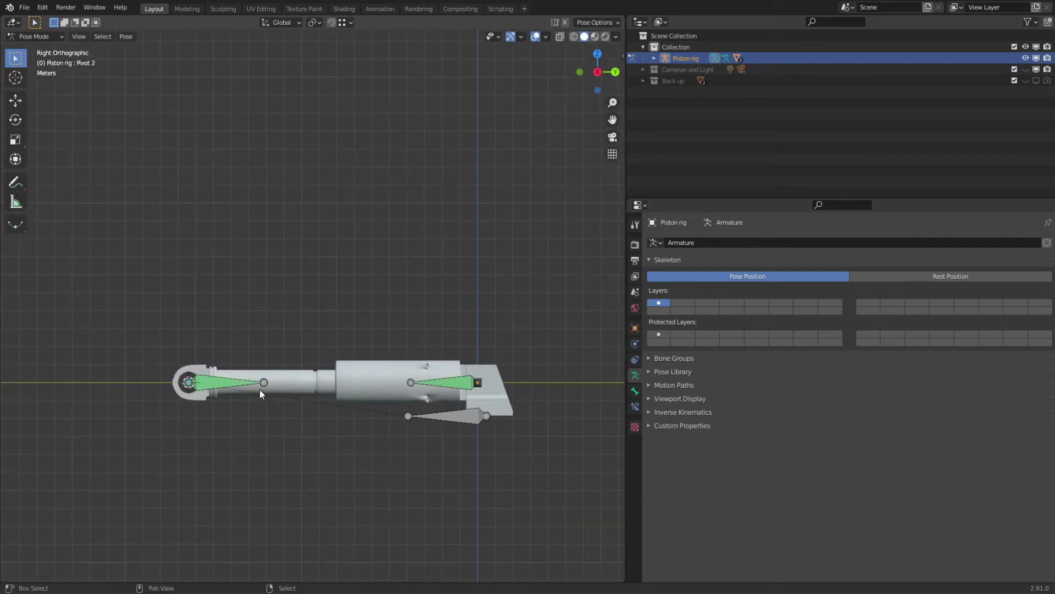
pyautogui.keyDown('shift'); pyautogui.rightClick(292, 244); pyautogui.keyUp('shift')
# Test-move the Pivot 2 bone around and away from the cylinder to check the rod's tracking and extension, without keeping the moves.
pyautogui.press('g')
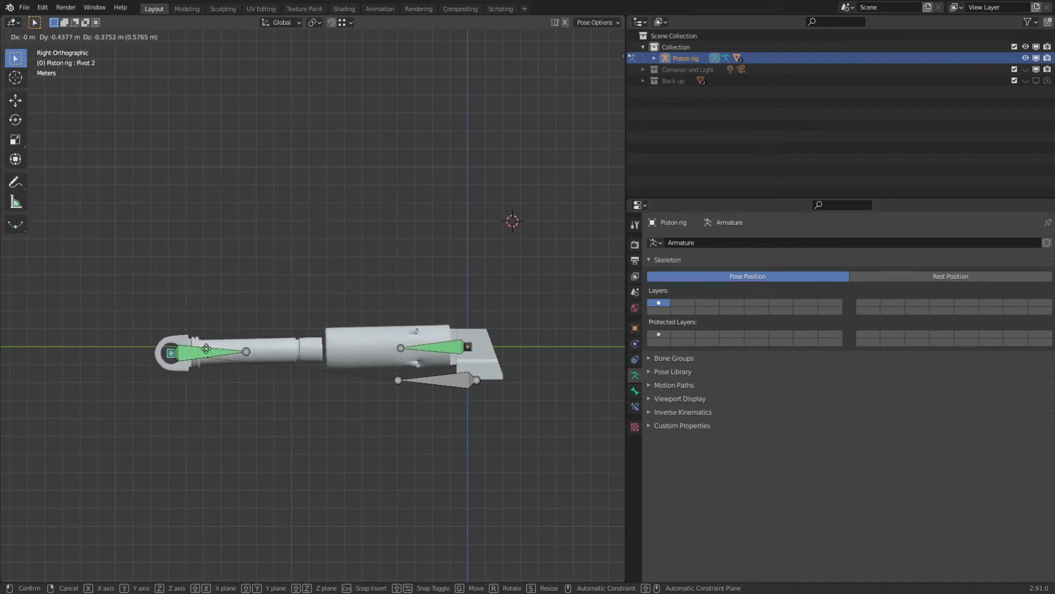
pyautogui.click(282, 308)
pyautogui.scroll(2, 309, 413)
pyautogui.keyDown('shift'); pyautogui.moveTo(309, 412); pyautogui.dragTo(378, 355, button='middle'); pyautogui.keyUp('shift')
pyautogui.scroll(-1, 448, 294)
pyautogui.press('g')
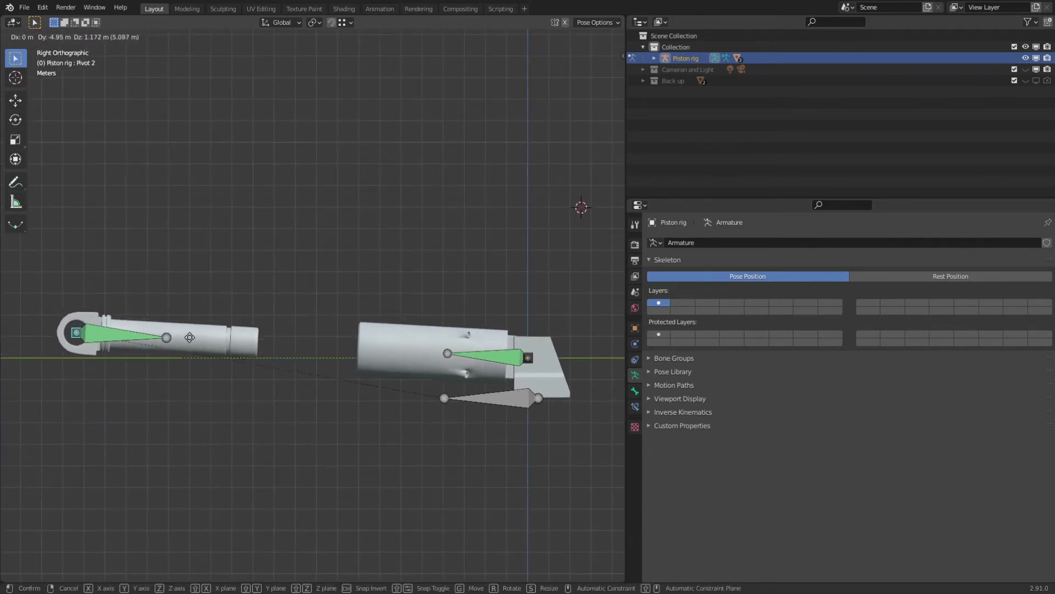
pyautogui.rightClick(549, 359)
pyautogui.keyDown('shift'); pyautogui.moveTo(549, 359); pyautogui.dragTo(430, 361, button='middle'); pyautogui.keyUp('shift')
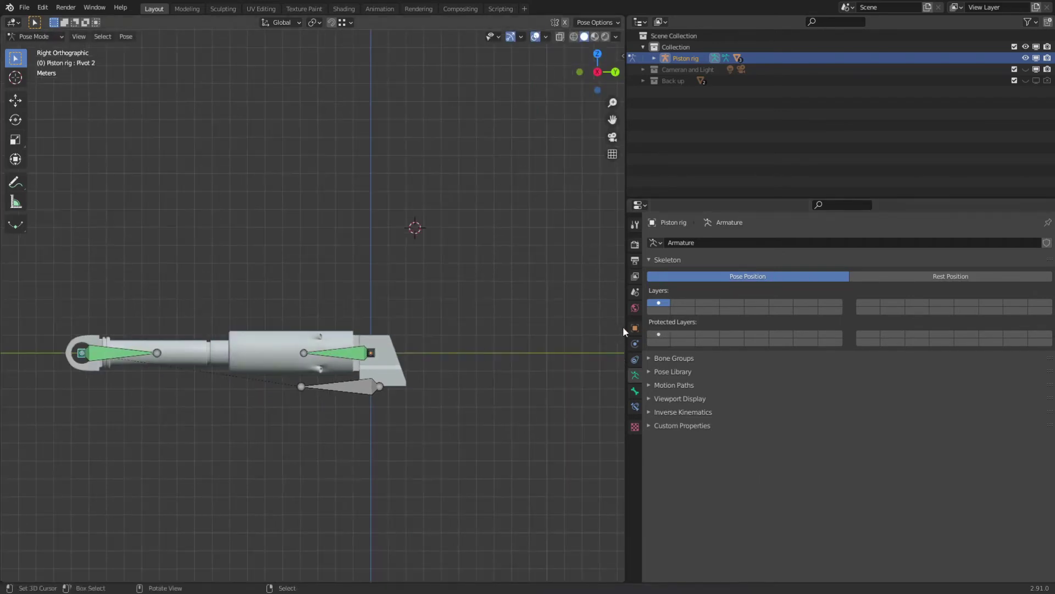
# Widen the 3D viewport beside the Outliner and Properties editors and orbit to a perspective view of the rig.
pyautogui.moveTo(626, 333); pyautogui.dragTo(850, 333)
pyautogui.moveTo(539, 330); pyautogui.dragTo(834, 370, button='middle')
pyautogui.moveTo(853, 369); pyautogui.dragTo(796, 379)
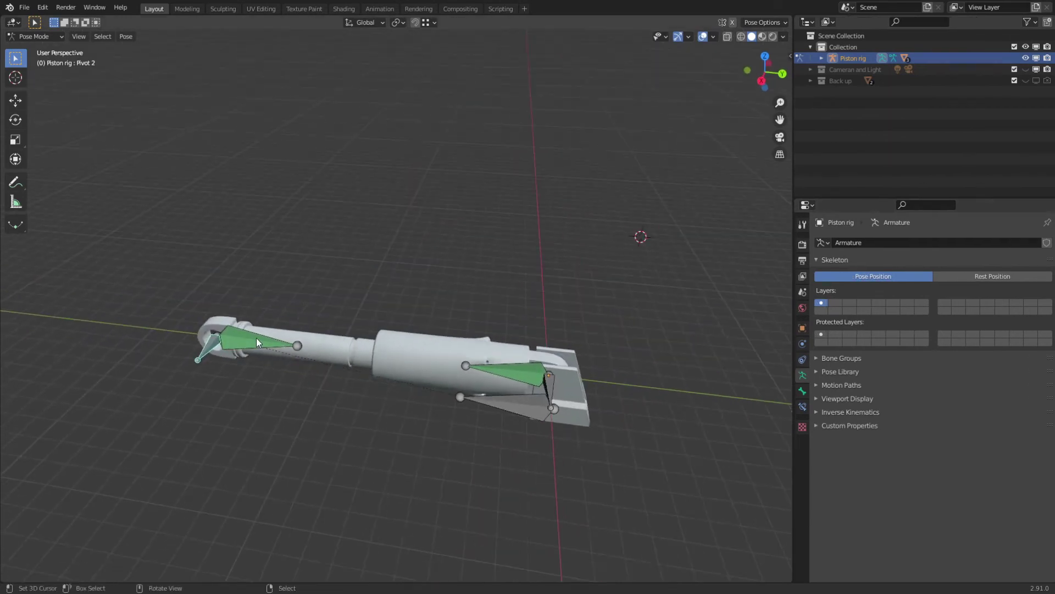
# Add a Limit Distance bone constraint to Hyd bone.
pyautogui.click(802, 391)
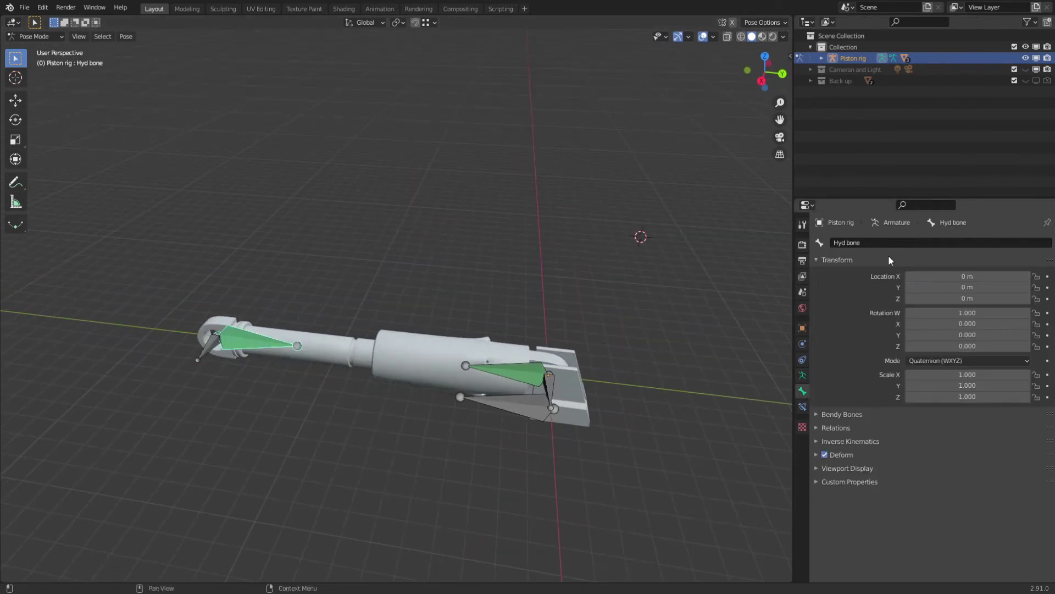
pyautogui.click(803, 407)
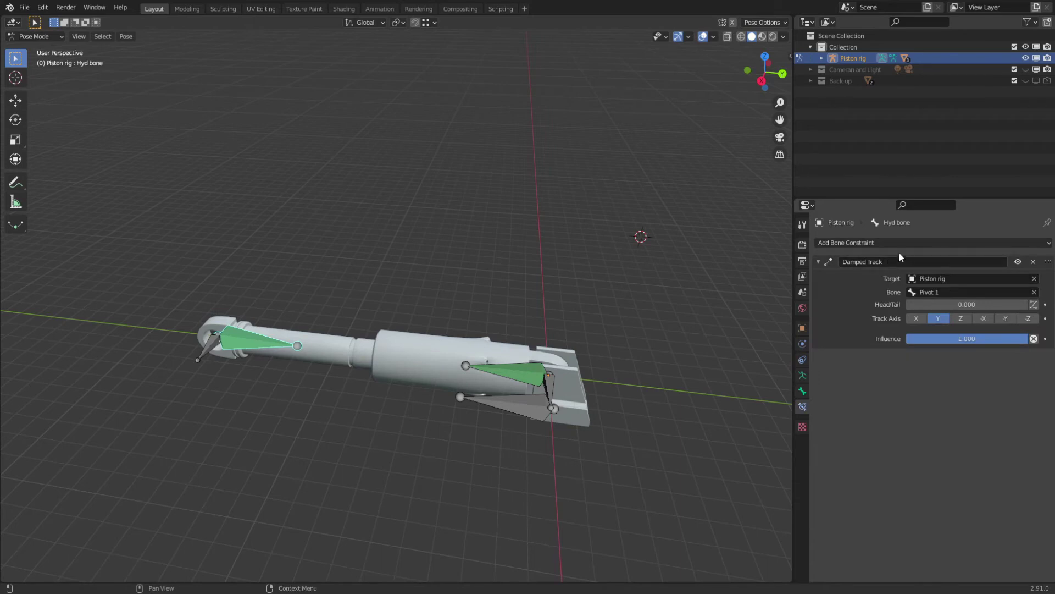
pyautogui.click(888, 243)
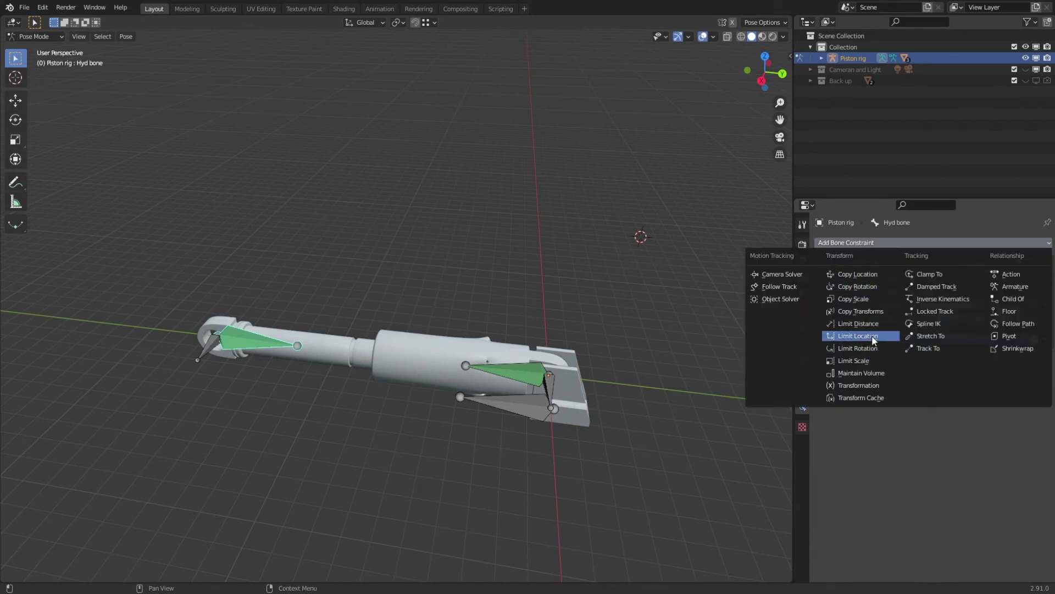
pyautogui.click(858, 324)
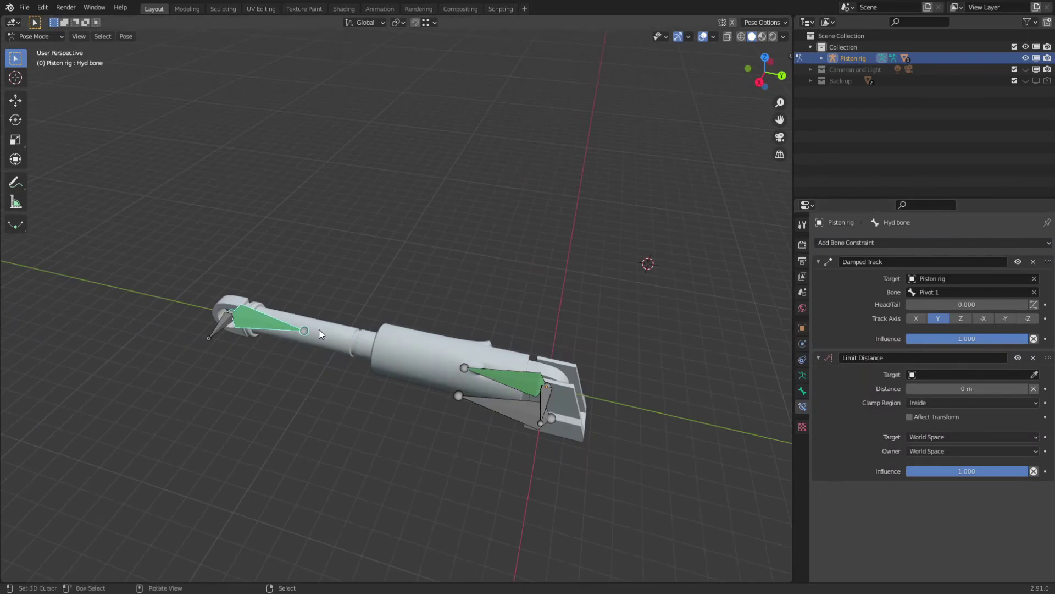
# Set the Limit Distance constraint's target to Piston rig and its bone to Pivot 1.
pyautogui.click(936, 374)
pyautogui.write('pi')
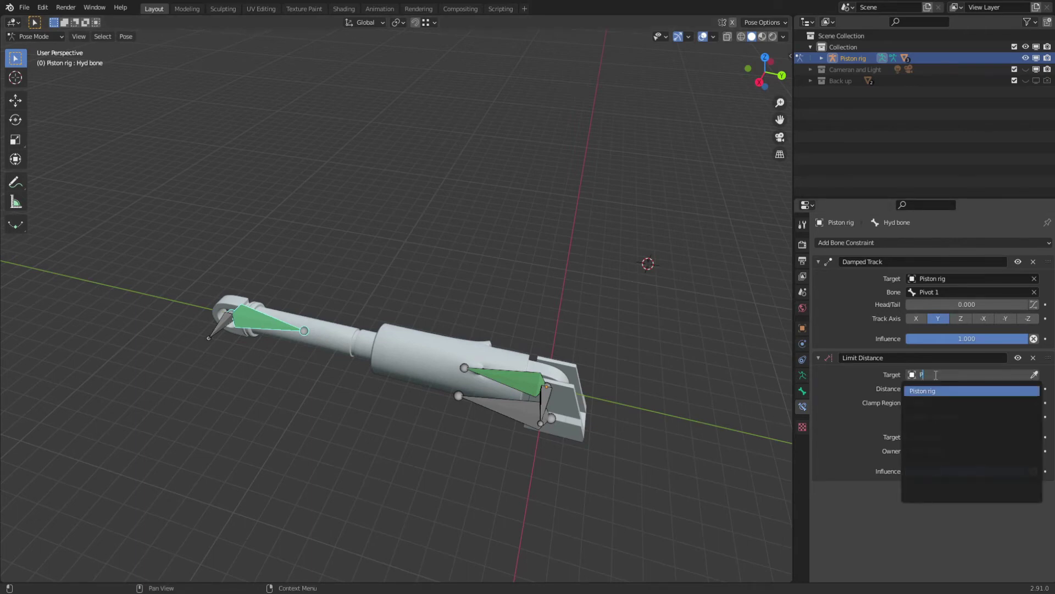
pyautogui.click(939, 390)
pyautogui.click(940, 388)
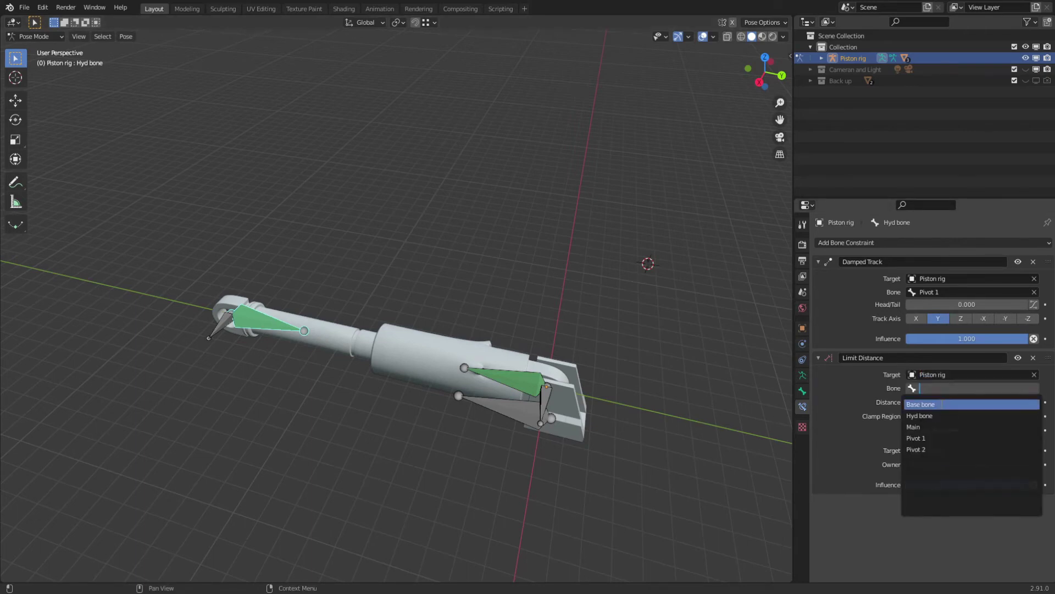
pyautogui.click(924, 439)
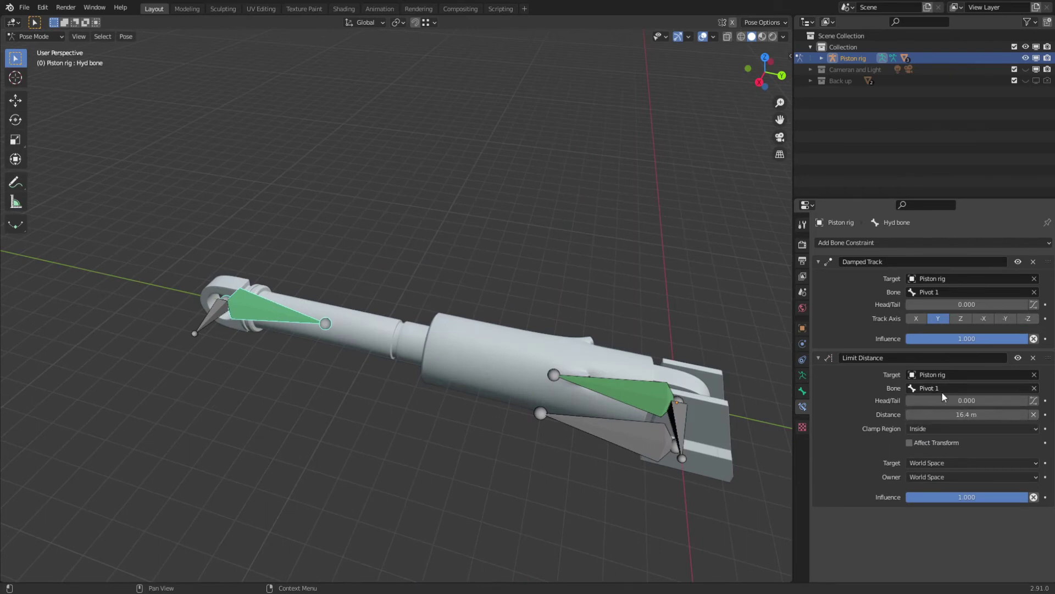
# Test the distance limit by moving the Pivot 2 bone outward and past the cylinder's base, without keeping the moves.
pyautogui.scroll(2, 286, 329)
pyautogui.click(277, 324)
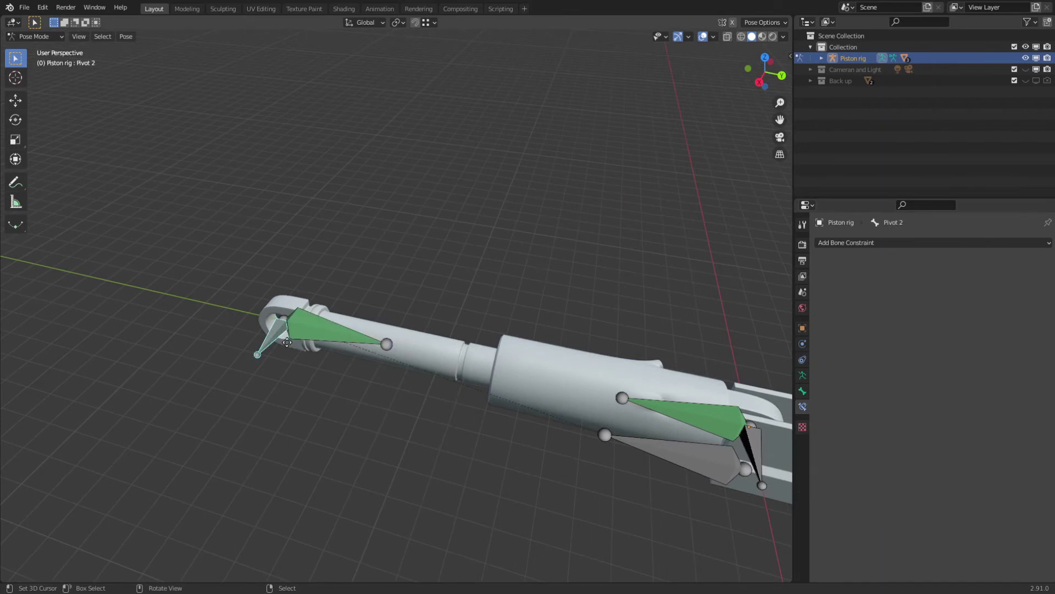
pyautogui.press('g')
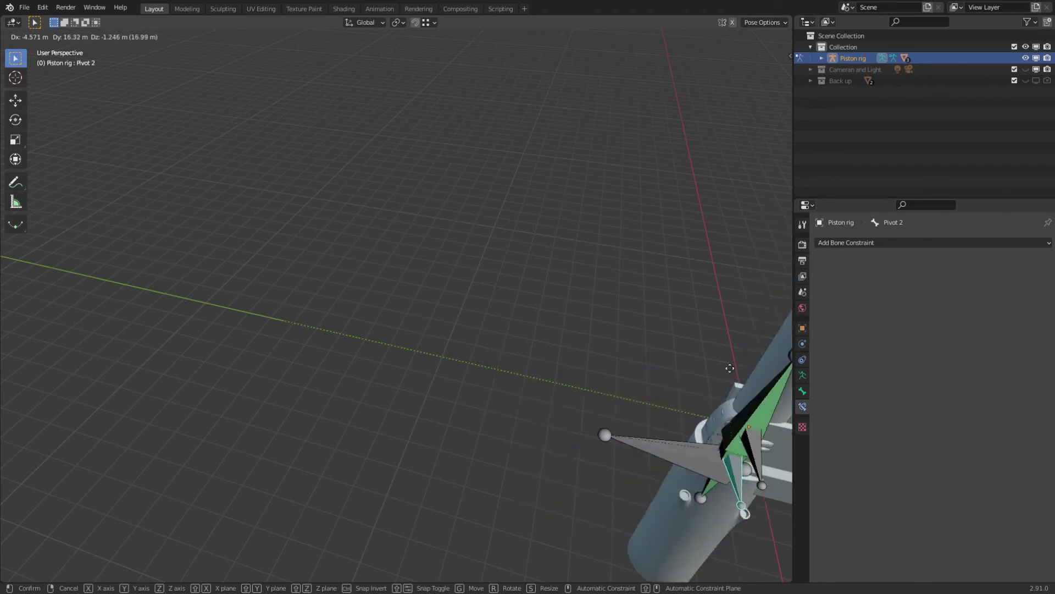
pyautogui.rightClick(532, 331)
pyautogui.scroll(-3, 532, 332)
pyautogui.keyDown('shift'); pyautogui.moveTo(532, 331); pyautogui.dragTo(443, 283, button='middle'); pyautogui.keyUp('shift')
pyautogui.press('g')
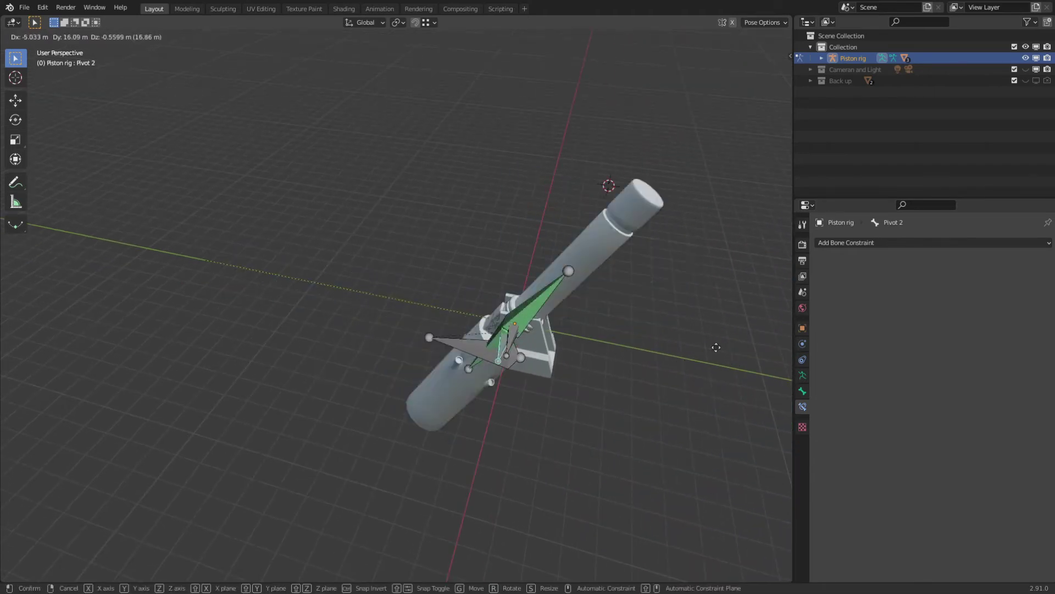
pyautogui.click(518, 356)
# Add a second Limit Distance constraint to Hyd bone, targeting Piston rig with the clamp region set to Outside.
pyautogui.moveTo(517, 356); pyautogui.dragTo(262, 334, button='middle')
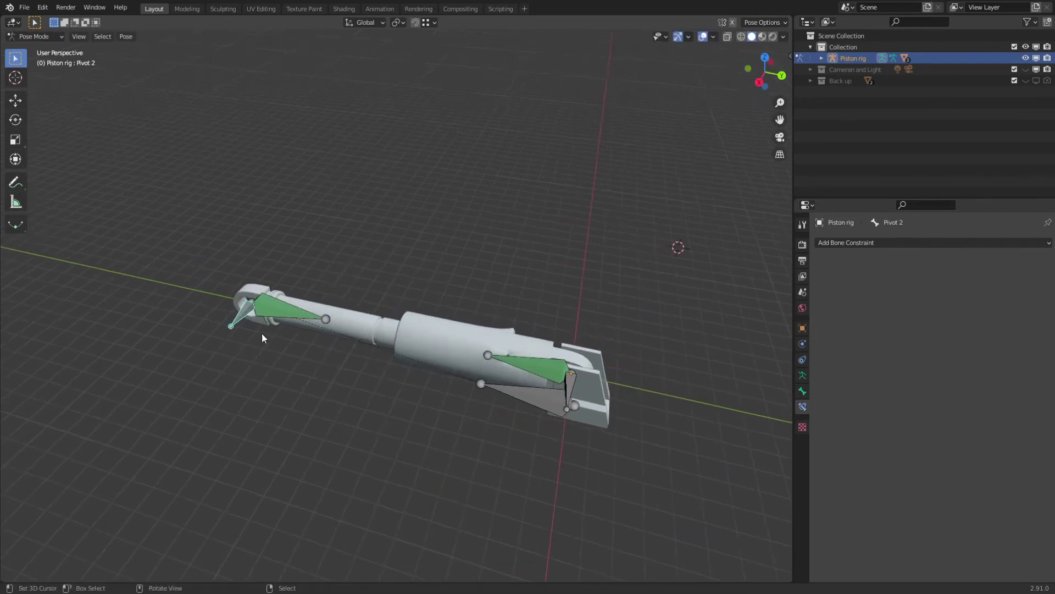
pyautogui.click(562, 387)
pyautogui.click(288, 316)
pyautogui.moveTo(288, 316); pyautogui.dragTo(493, 321, button='middle')
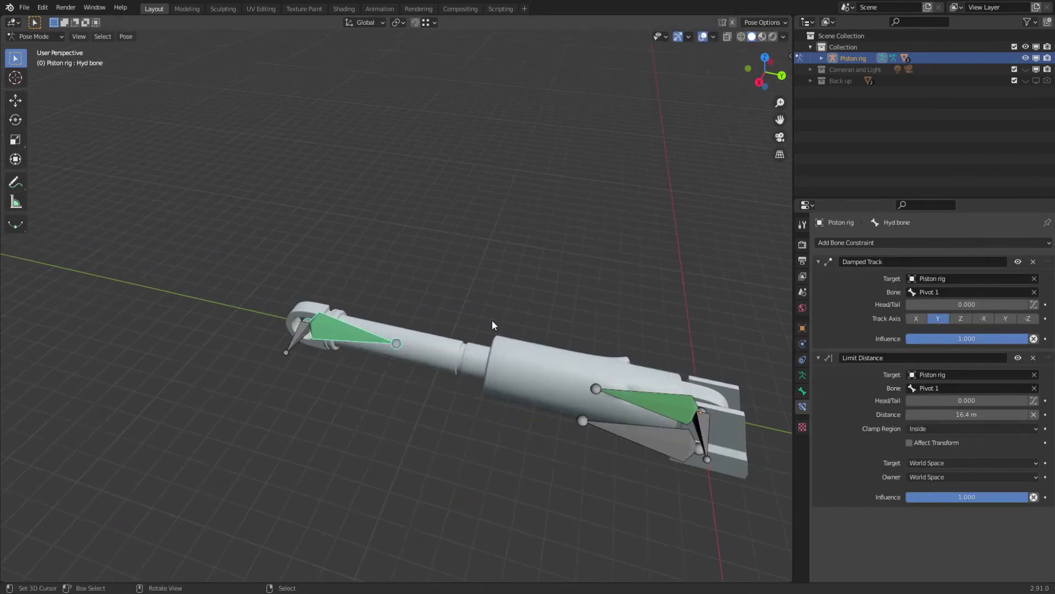
pyautogui.click(897, 241)
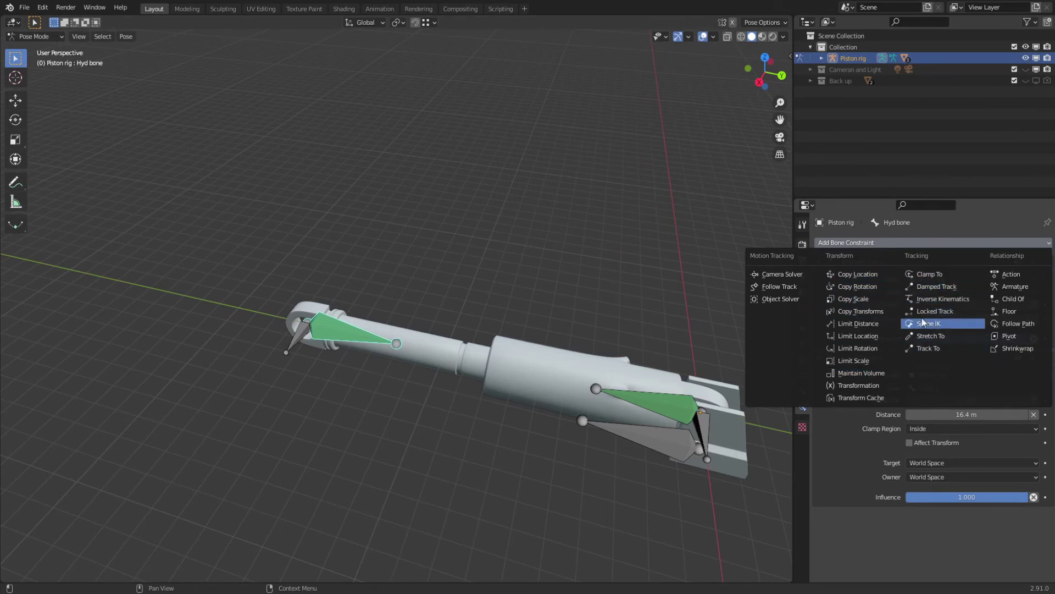
pyautogui.click(858, 324)
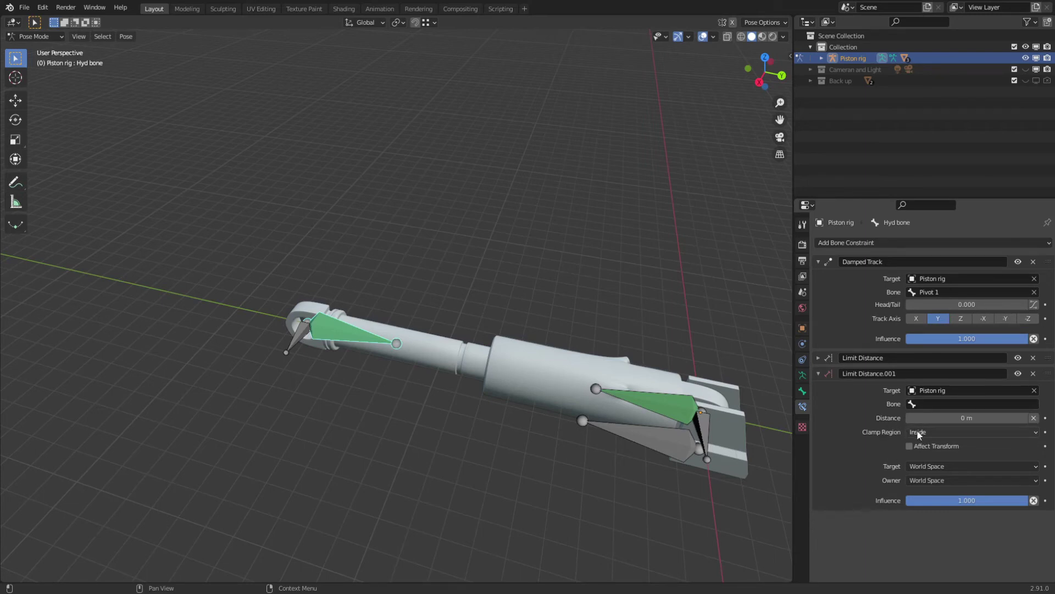
pyautogui.click(931, 429)
pyautogui.click(936, 460)
# In the right orthographic view, move the Pivot 2 bone toward the cylinder until the rod is almost fully retracted.
pyautogui.press('KP_3')
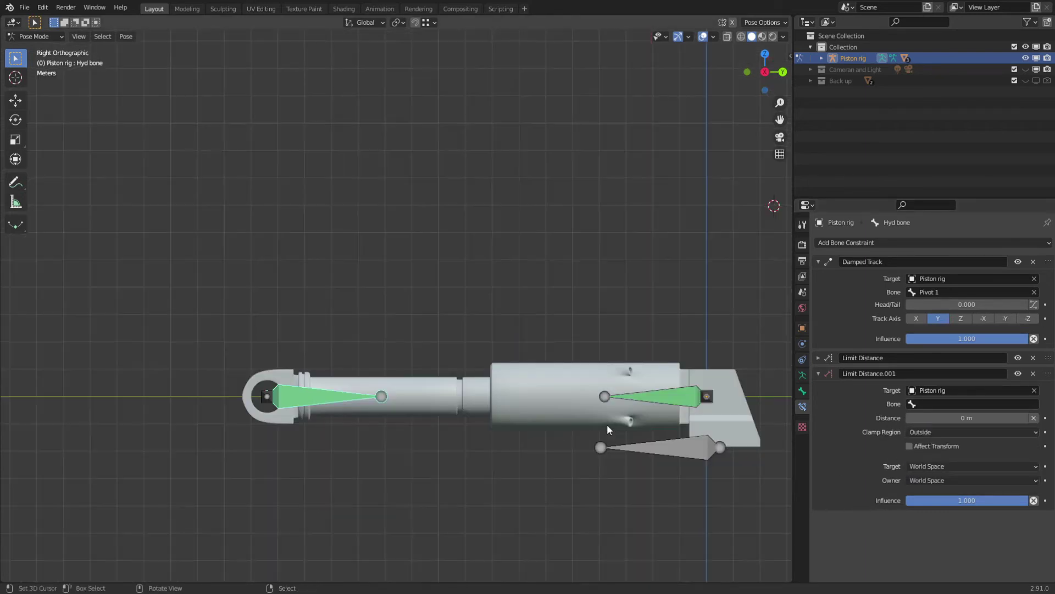
pyautogui.click(277, 408)
pyautogui.press('g')
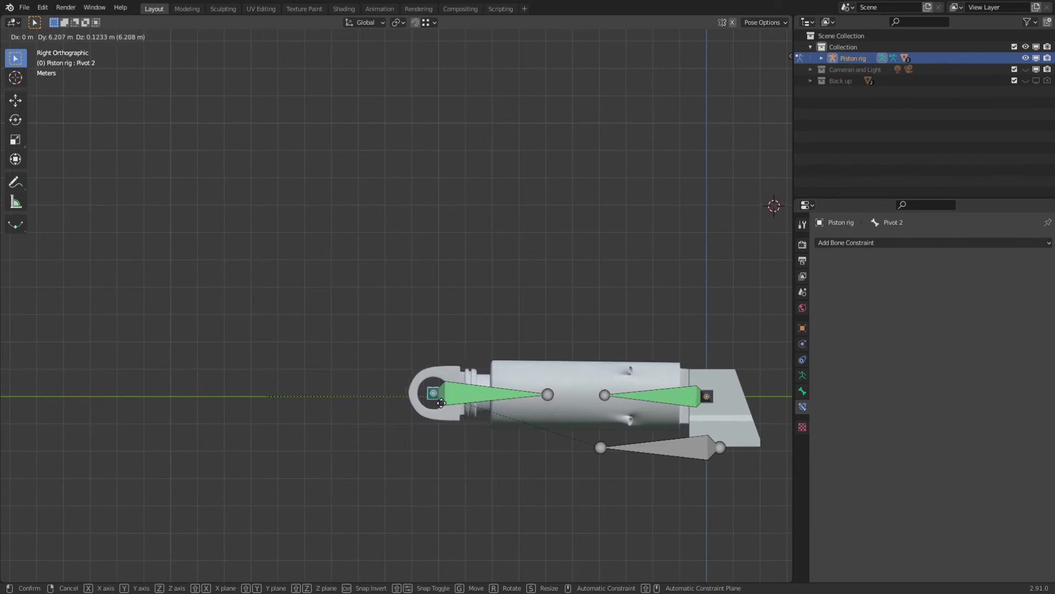
pyautogui.click(450, 402)
# Finish placing the Pivot 2 bone, select Hyd bone and set its second Limit Distance constraint's bone to Pivot 1.
pyautogui.click(450, 402)
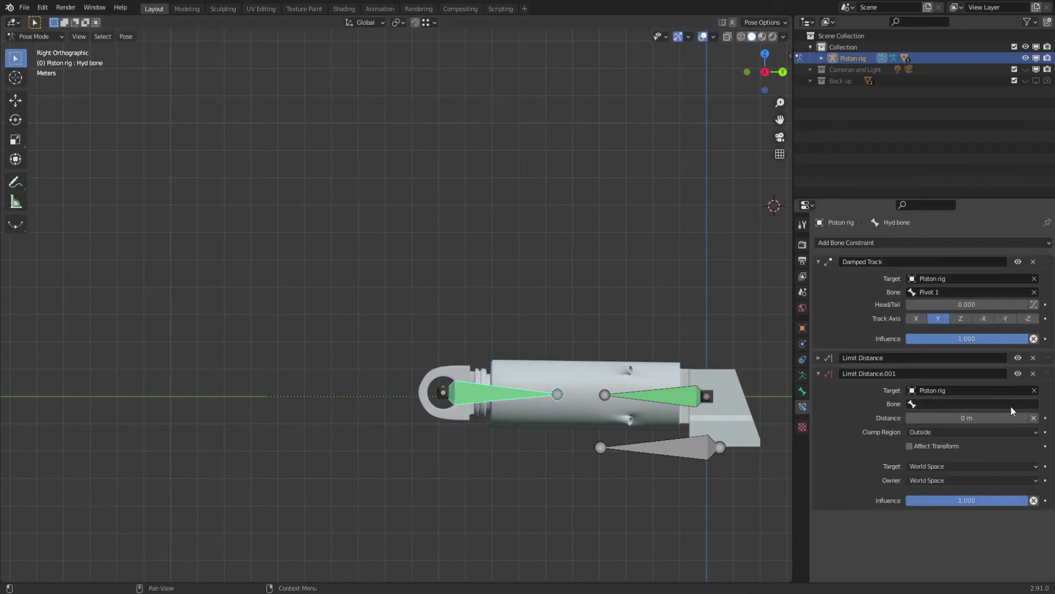
pyautogui.click(951, 404)
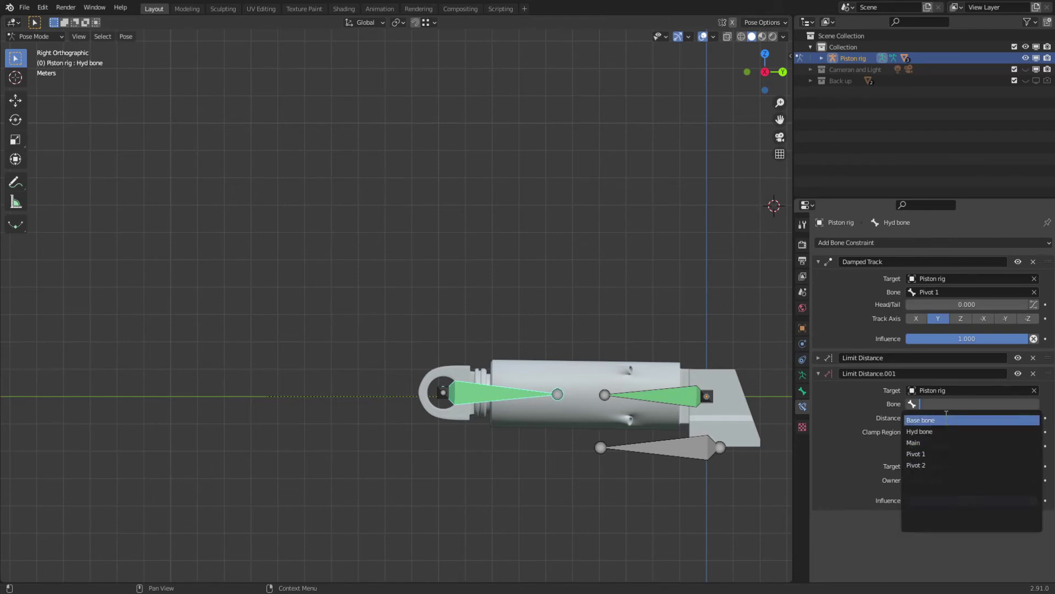
pyautogui.click(917, 455)
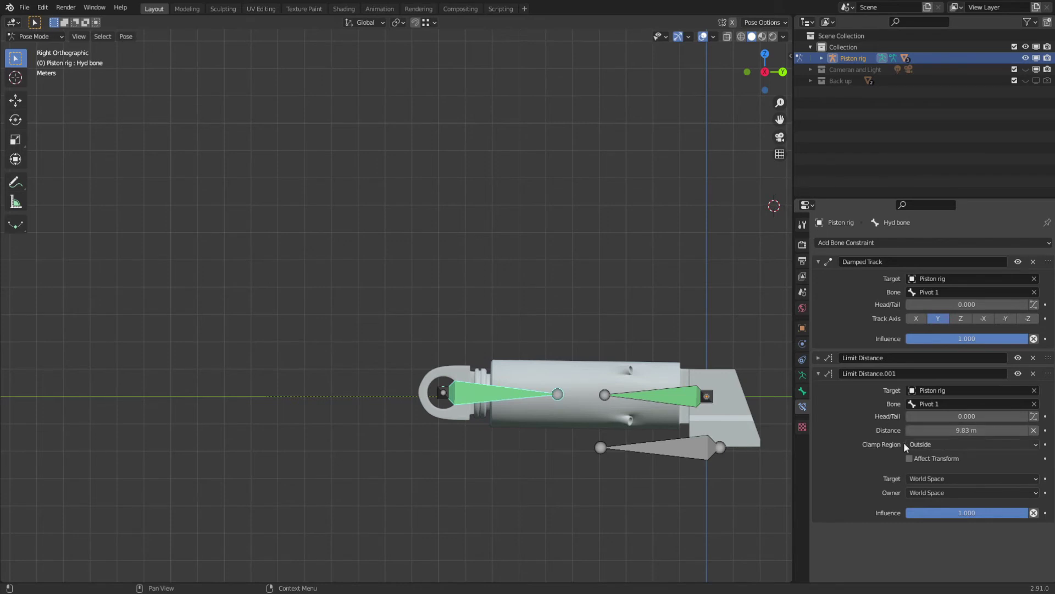
# Move the Pivot 2 bone to test the piston's travel with both distance limits active.
pyautogui.click(445, 402)
pyautogui.moveTo(447, 404); pyautogui.dragTo(448, 419, button='middle')
pyautogui.press('g')
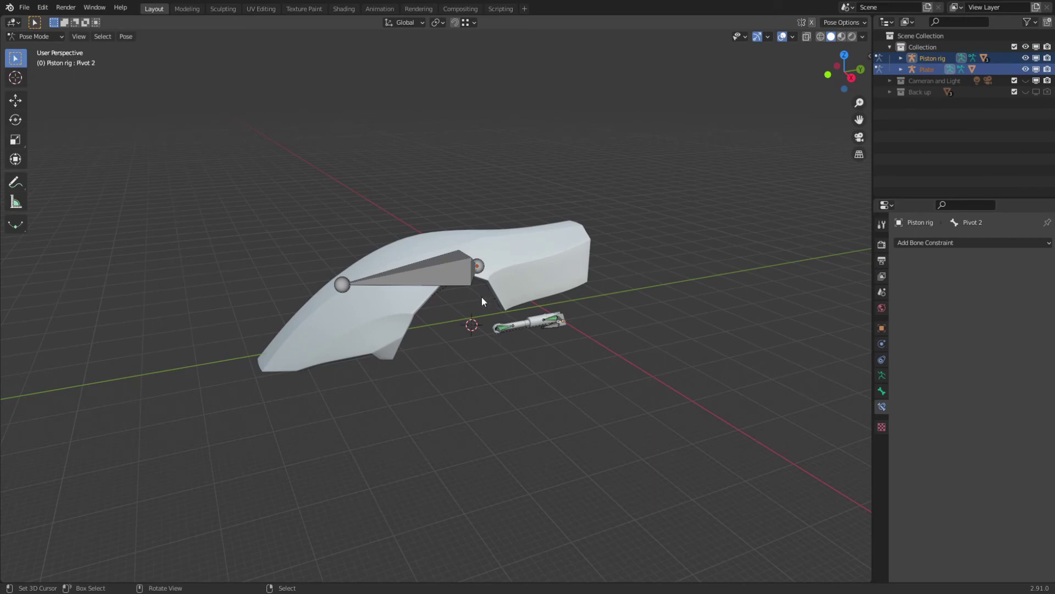
# In the right orthographic view, try moving the plate mesh and the piston's Pivot 2 bone independently of each other.
pyautogui.moveTo(487, 286); pyautogui.dragTo(569, 357, button='middle')
pyautogui.rightClick(447, 389)
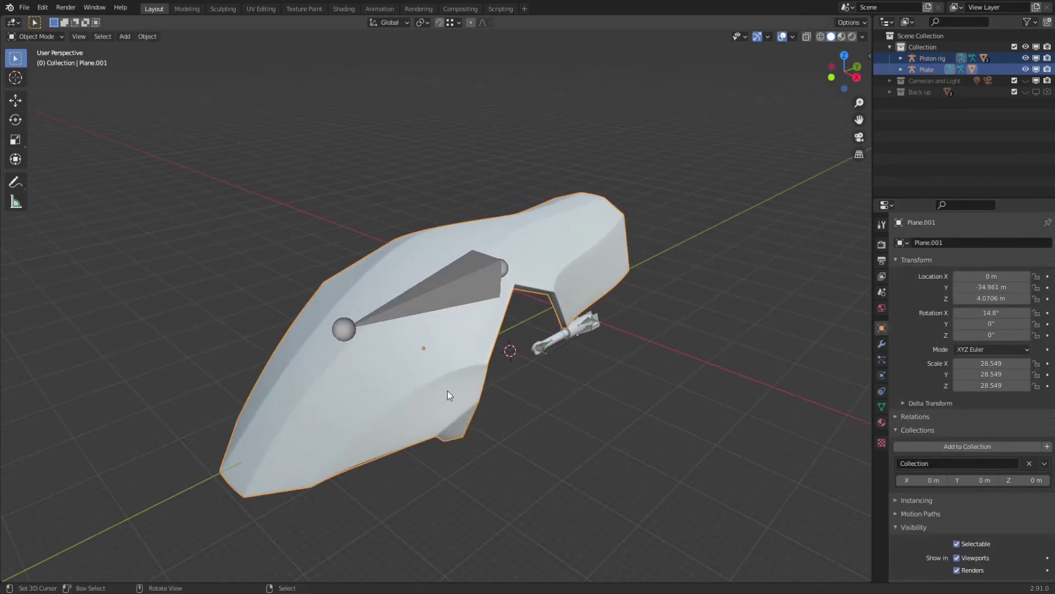
pyautogui.press('KP_3')
pyautogui.press('g')
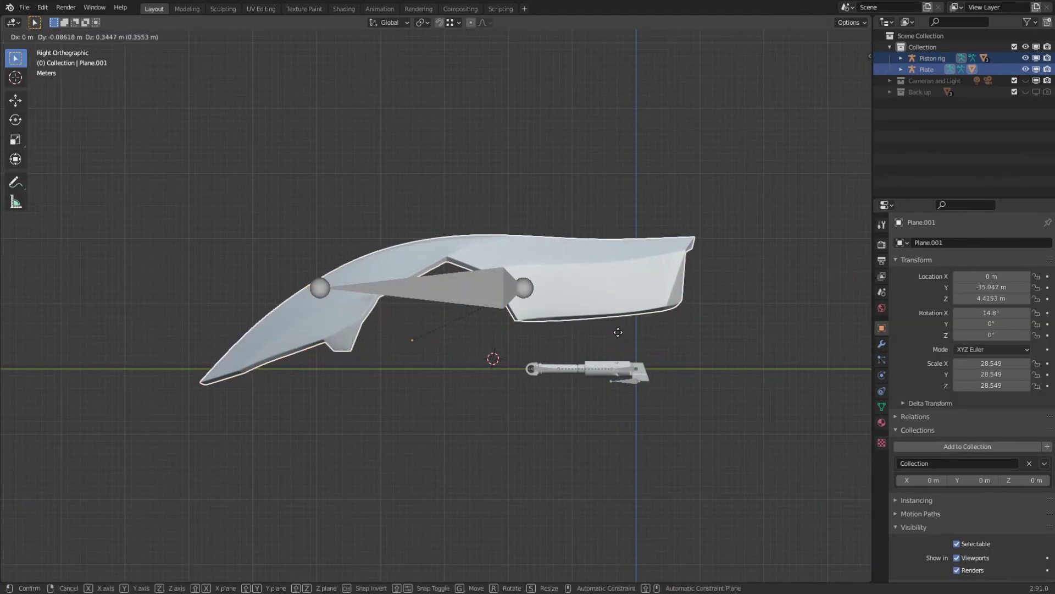
pyautogui.click(578, 283)
pyautogui.click(529, 372)
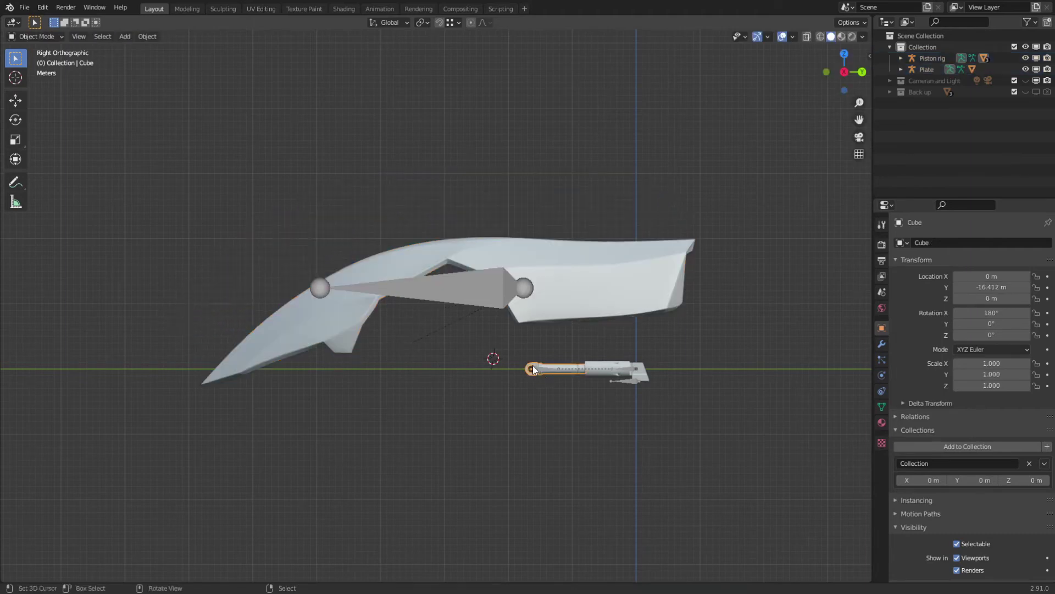
pyautogui.hotkey('ctrl', 'Tab')
pyautogui.press('g')
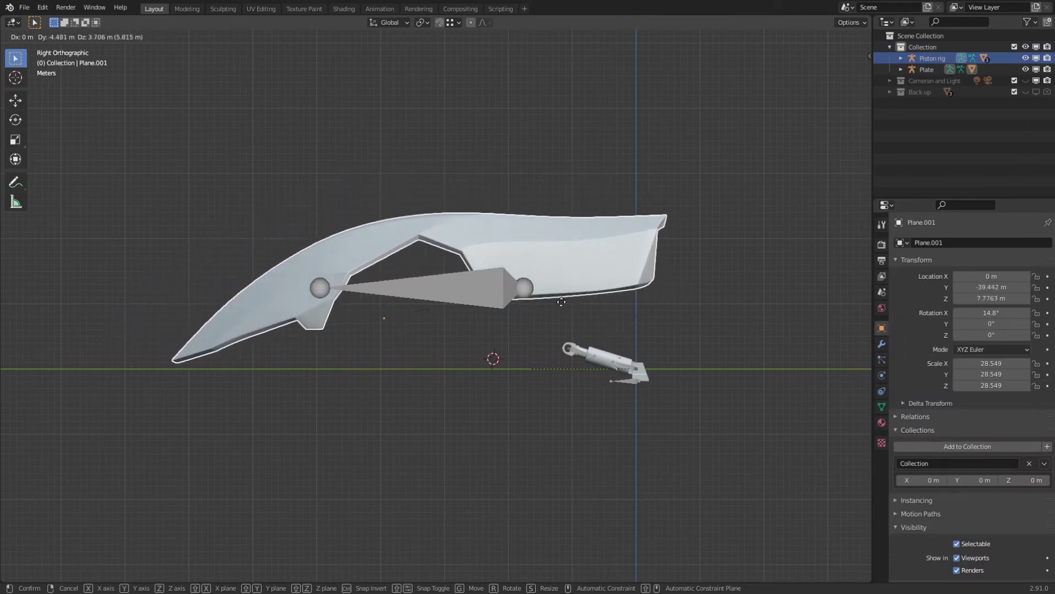
pyautogui.click(572, 346)
# Try moving the Pivot 2 bone up to the underside of the plate, and undo the test moves.
pyautogui.click(569, 351)
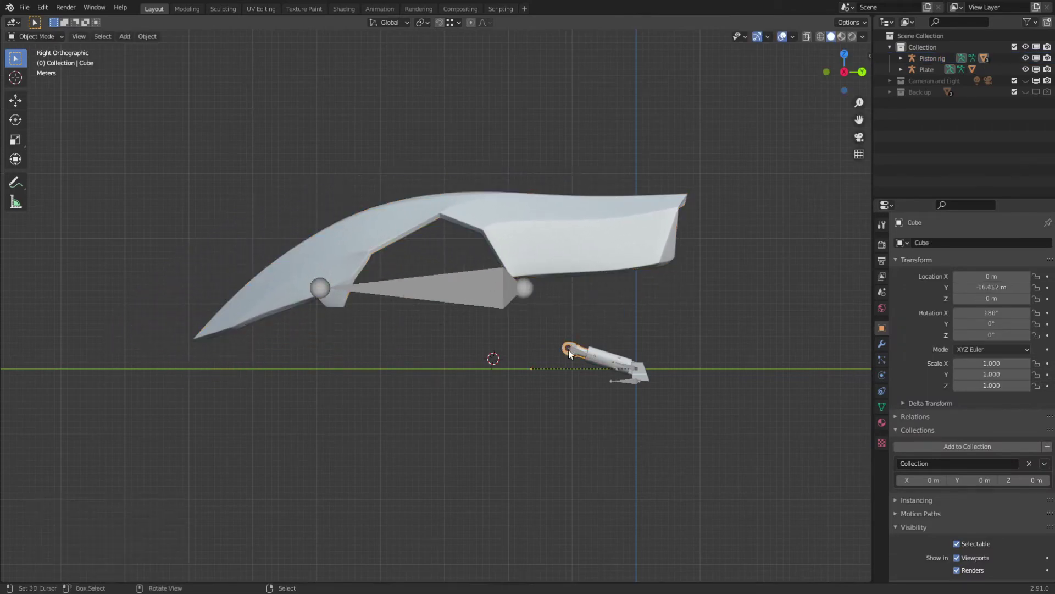
pyautogui.click(570, 352)
pyautogui.hotkey('ctrl', 'Tab')
pyautogui.press('g')
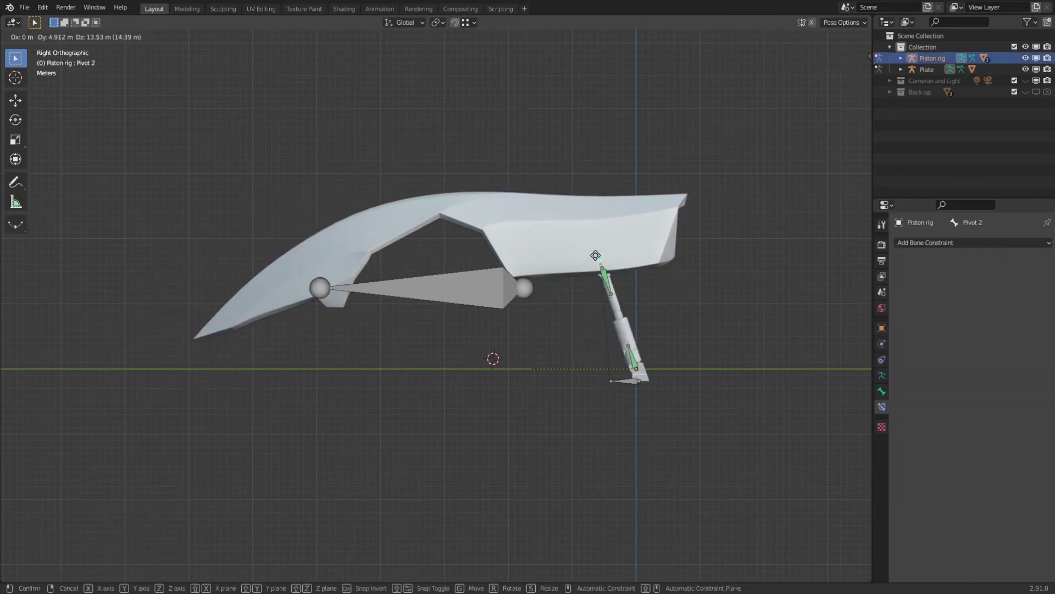
pyautogui.click(595, 253)
pyautogui.hotkey('ctrl', 'z')
# Select the plate mesh and add the Plate armature's bone to the selection, and parent the mesh to it.
pyautogui.moveTo(539, 324); pyautogui.dragTo(477, 320, button='middle')
pyautogui.rightClick(464, 293)
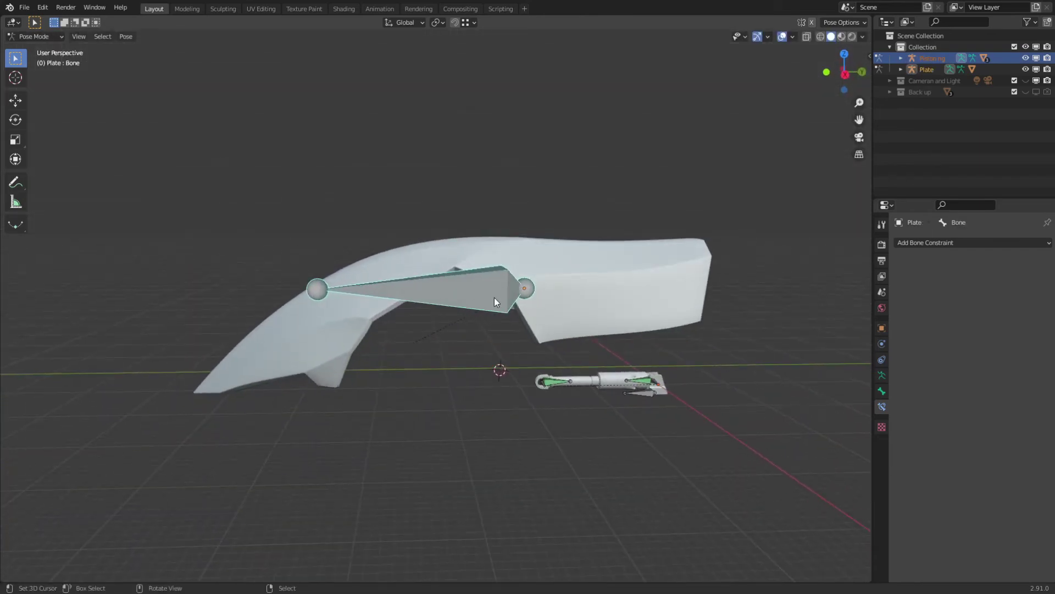
pyautogui.moveTo(496, 297); pyautogui.dragTo(557, 341, button='middle')
pyautogui.rightClick(573, 295)
pyautogui.rightClick(467, 294)
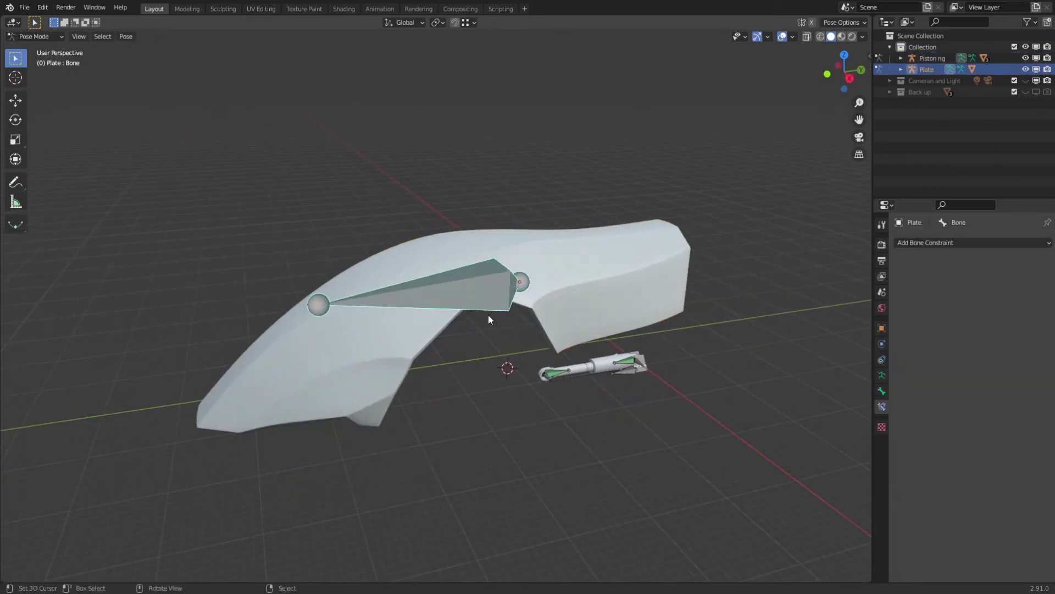
pyautogui.moveTo(488, 315); pyautogui.dragTo(479, 301, button='middle')
pyautogui.moveTo(563, 344); pyautogui.dragTo(573, 349, button='middle')
pyautogui.rightClick(587, 274)
pyautogui.moveTo(536, 290); pyautogui.dragTo(535, 268, button='middle')
pyautogui.keyDown('shift'); pyautogui.rightClick(509, 280); pyautogui.keyUp('shift')
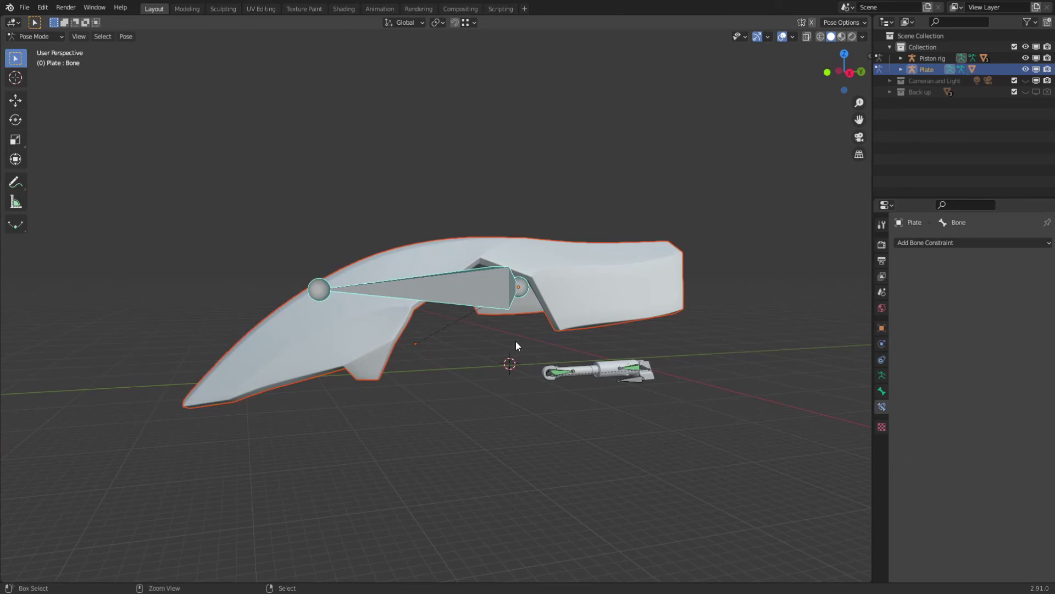
pyautogui.hotkey('ctrl', 'p')
pyautogui.click(472, 354)
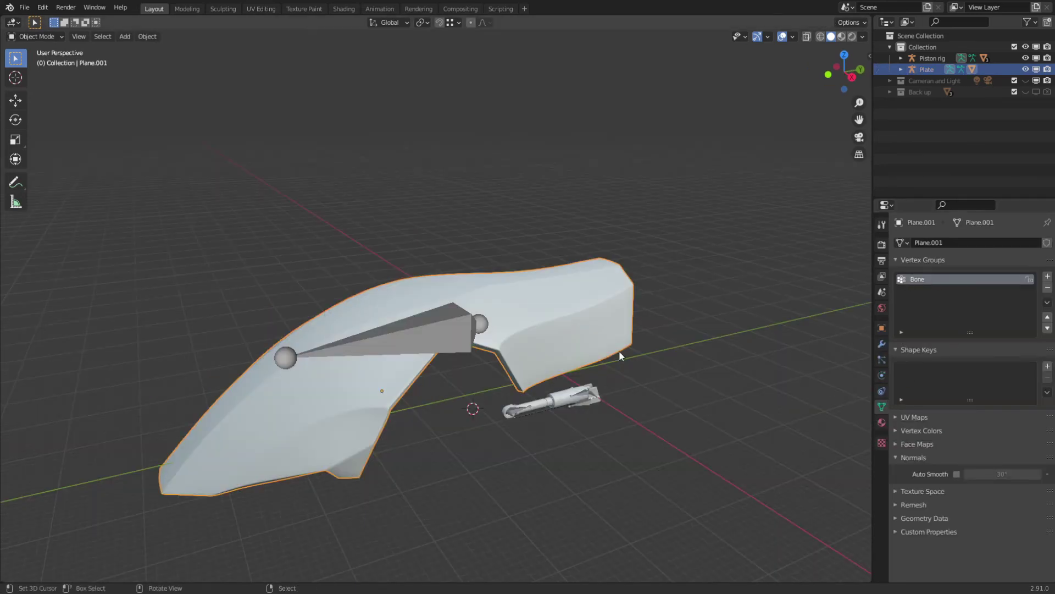
# Select the Pivot 2 bone and turn on the display of bone names for the Piston rig armature.
pyautogui.moveTo(443, 379); pyautogui.dragTo(480, 364, button='middle')
pyautogui.press('Tab')
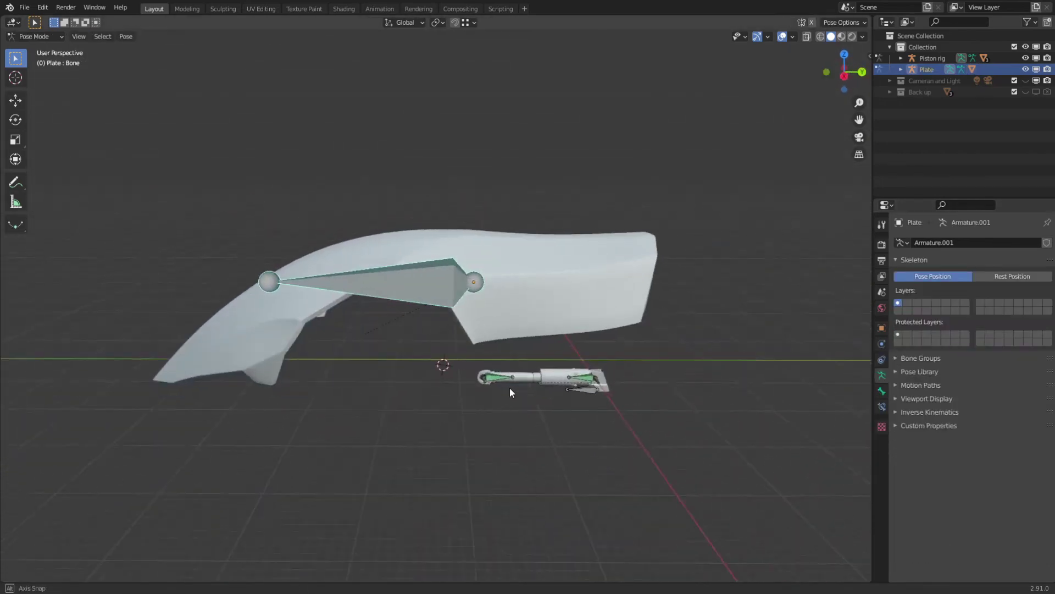
pyautogui.scroll(2, 510, 388)
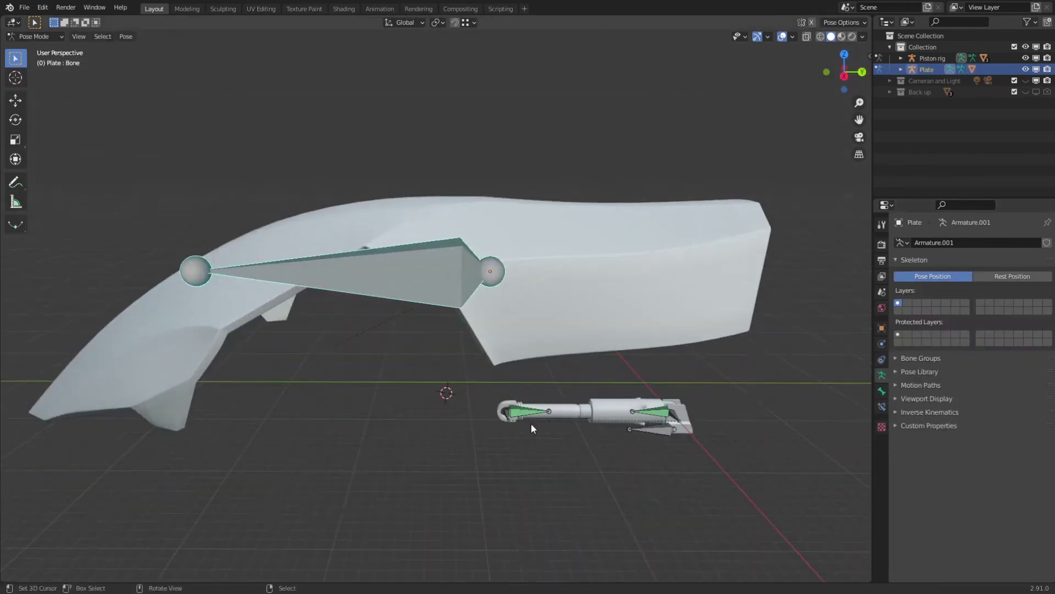
pyautogui.click(506, 413)
pyautogui.rightClick(506, 416)
pyautogui.keyDown('shift'); pyautogui.moveTo(512, 429); pyautogui.dragTo(497, 398, button='middle'); pyautogui.keyUp('shift')
pyautogui.moveTo(497, 393); pyautogui.dragTo(497, 383, button='middle')
pyautogui.scroll(1, 497, 382)
pyautogui.click(881, 328)
pyautogui.scroll(-2, 904, 409)
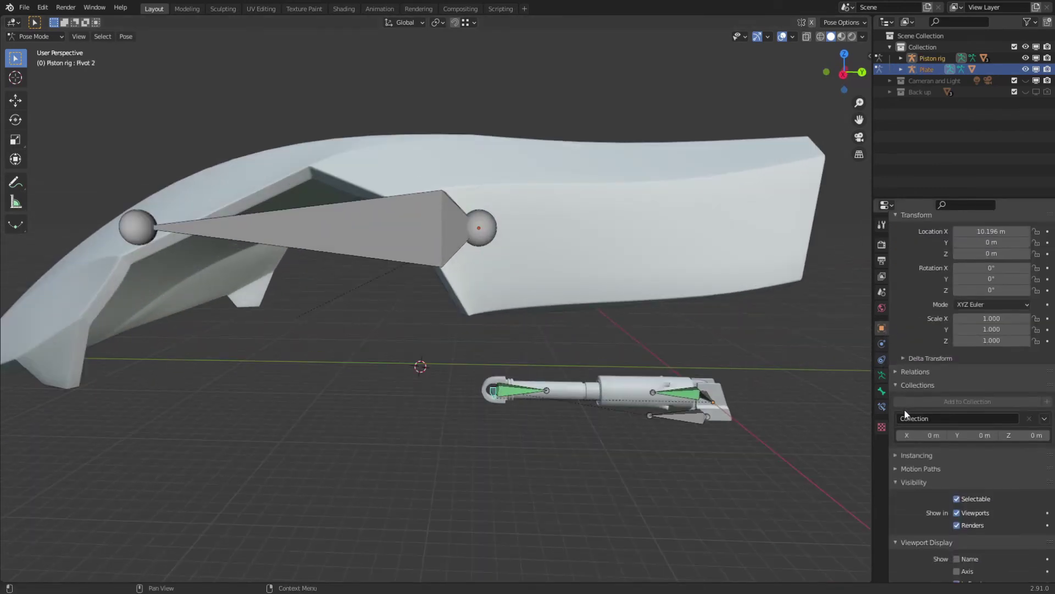
pyautogui.click(882, 390)
pyautogui.click(882, 375)
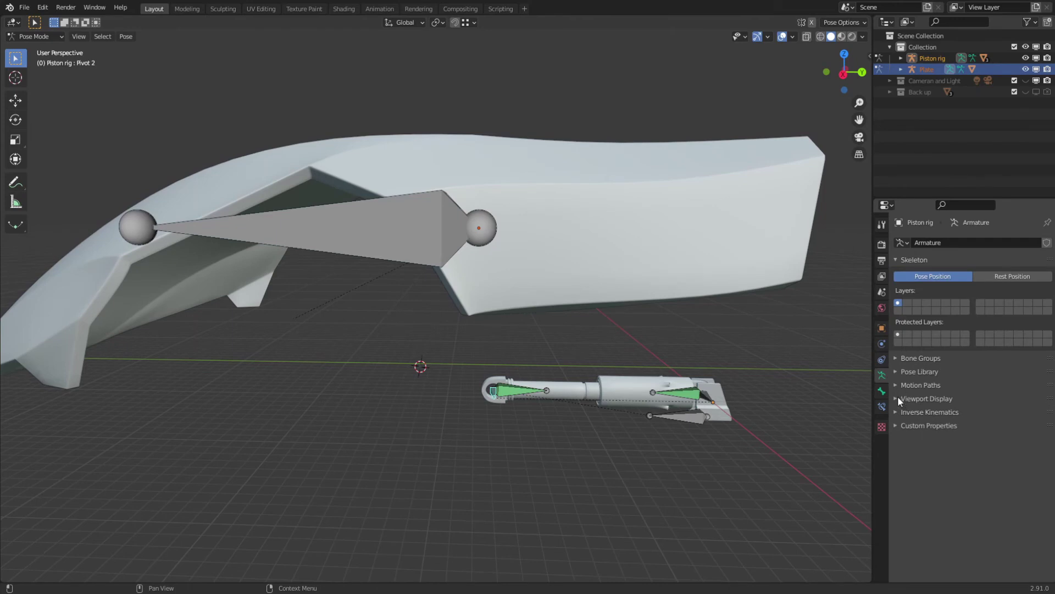
pyautogui.click(899, 398)
# Move the Pivot 2 bone up so the rod end sits against the lower edge of the plate's side wall.
pyautogui.moveTo(571, 410); pyautogui.dragTo(540, 417, button='middle')
pyautogui.press('g')
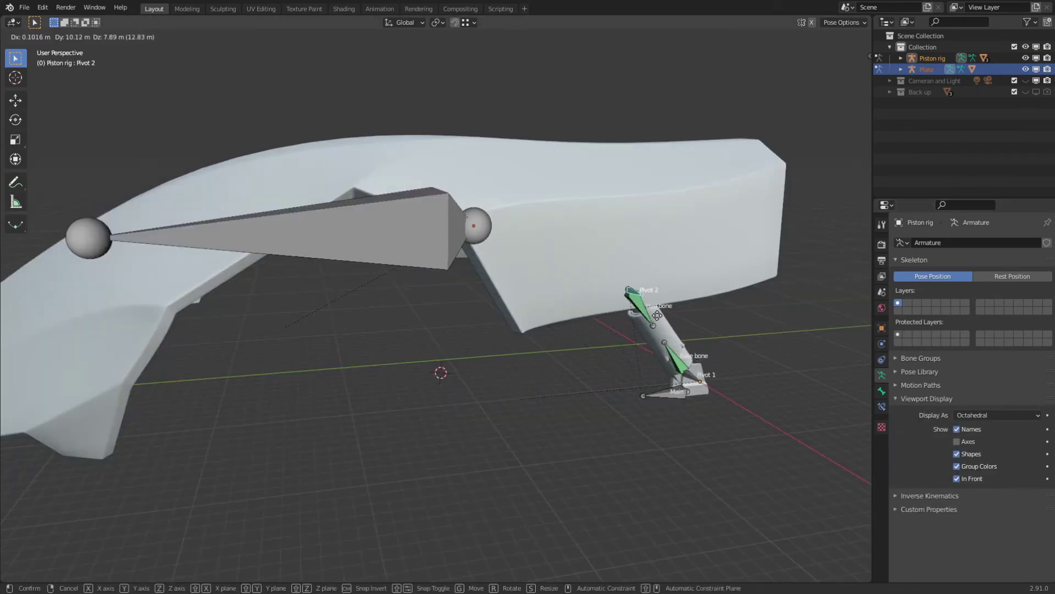
pyautogui.click(659, 318)
pyautogui.moveTo(662, 322); pyautogui.dragTo(664, 344, button='middle')
pyautogui.press('KP_3')
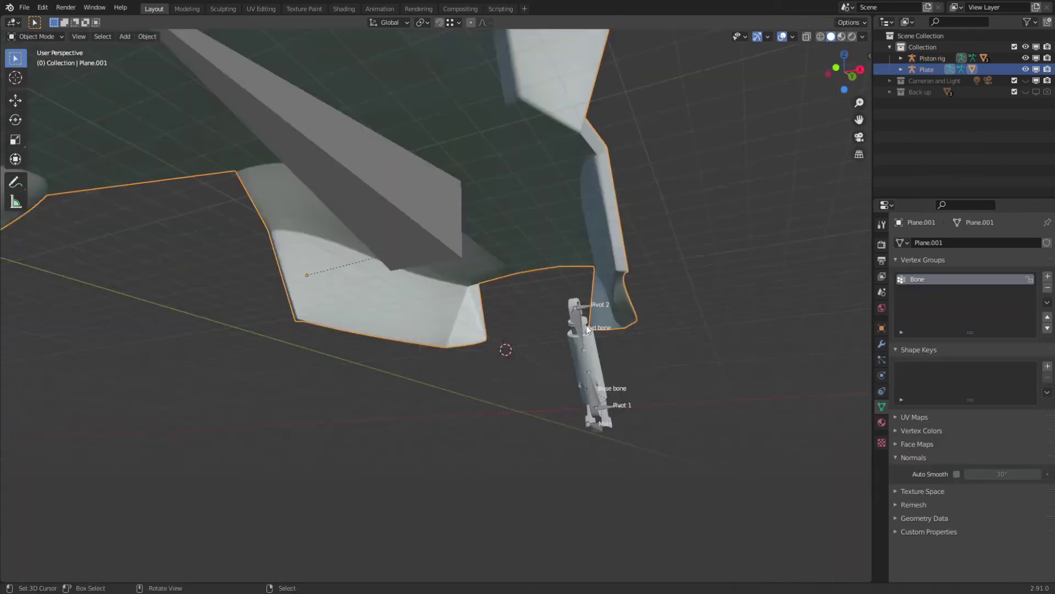
pyautogui.keyDown('shift'); pyautogui.moveTo(623, 320); pyautogui.dragTo(500, 333, button='middle'); pyautogui.keyUp('shift')
pyautogui.rightClick(530, 307)
pyautogui.hotkey('ctrl', 'Tab')
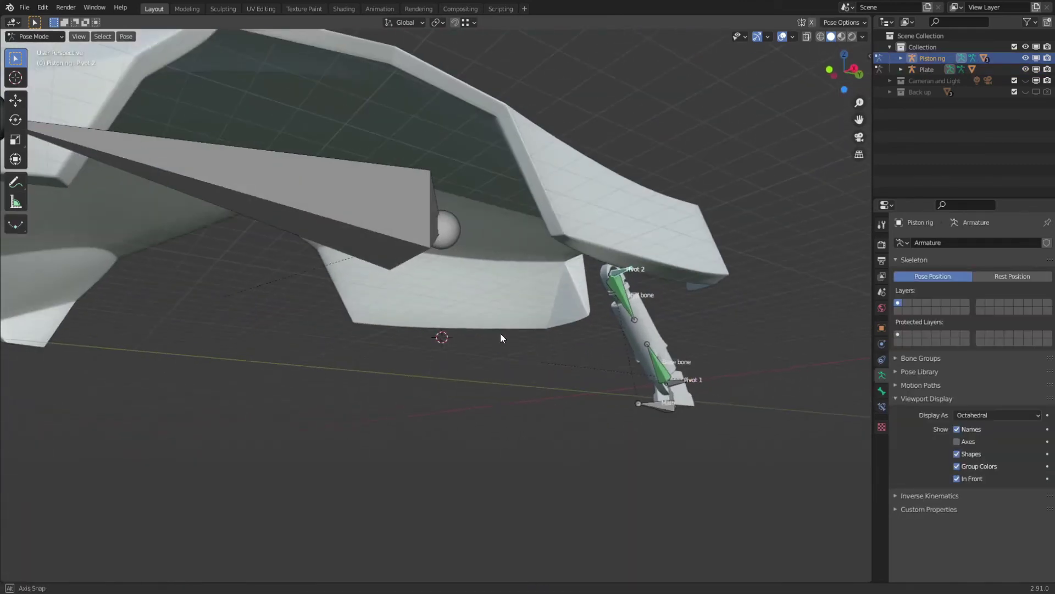
pyautogui.press('g')
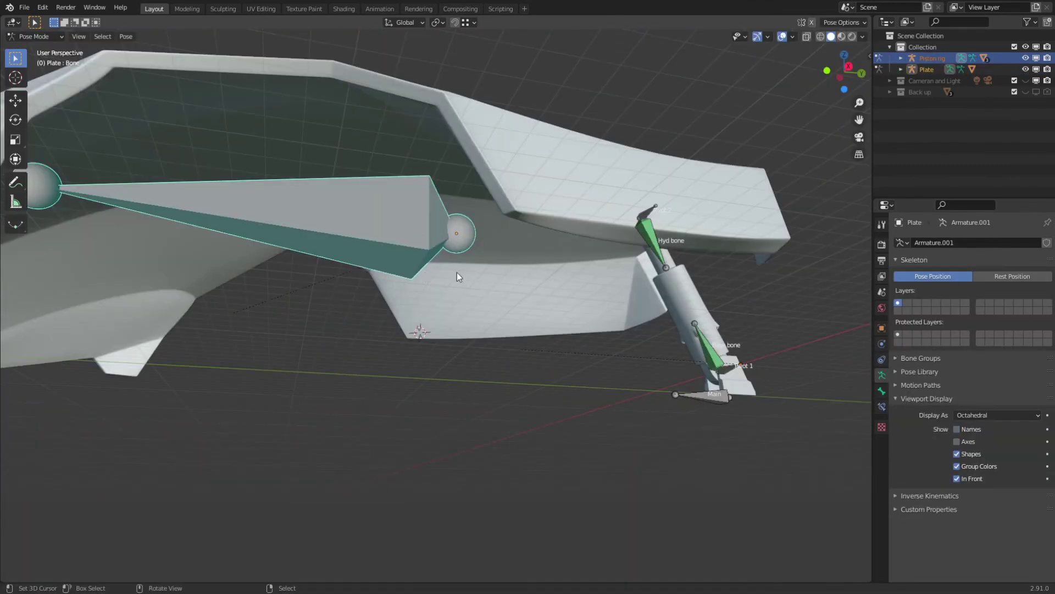
# Test moving the Plate bone to see whether the piston follows, and undo the test.
pyautogui.press('g')
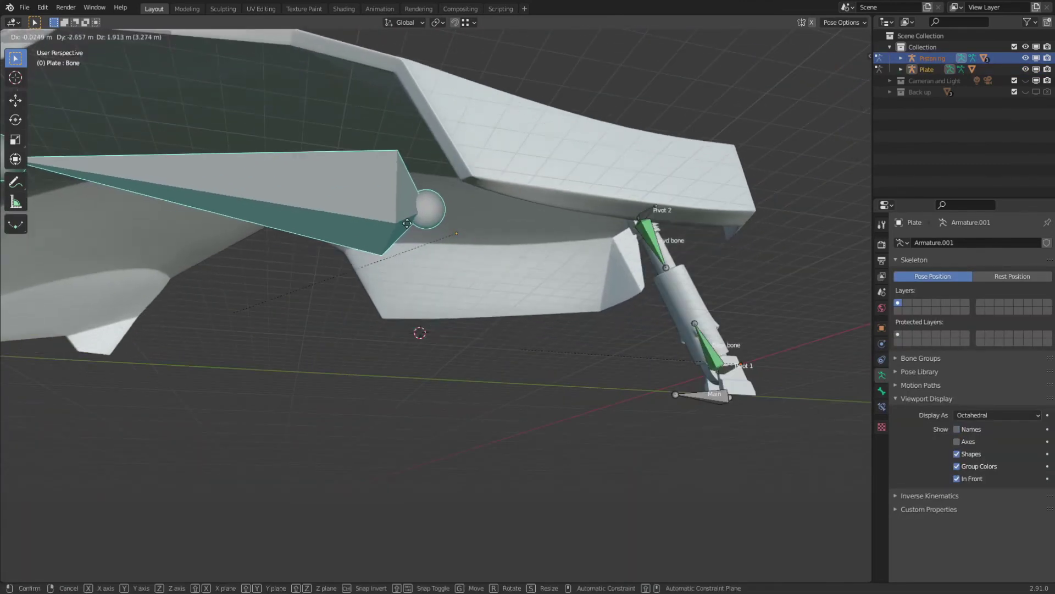
pyautogui.click(537, 297)
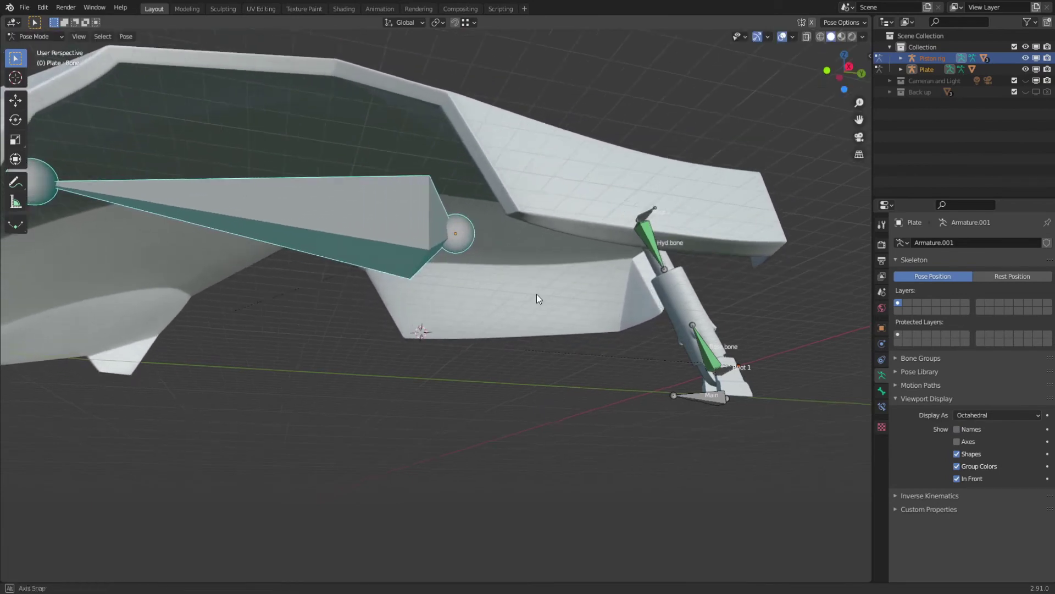
pyautogui.moveTo(537, 295); pyautogui.dragTo(462, 319, button='middle')
pyautogui.scroll(1, 487, 294)
pyautogui.hotkey('ctrl', 'z')
# In Object Mode, select the whole piston with its rig and shift it along the global X axis beneath the plate's side wall.
pyautogui.moveTo(552, 264); pyautogui.dragTo(506, 312, button='middle')
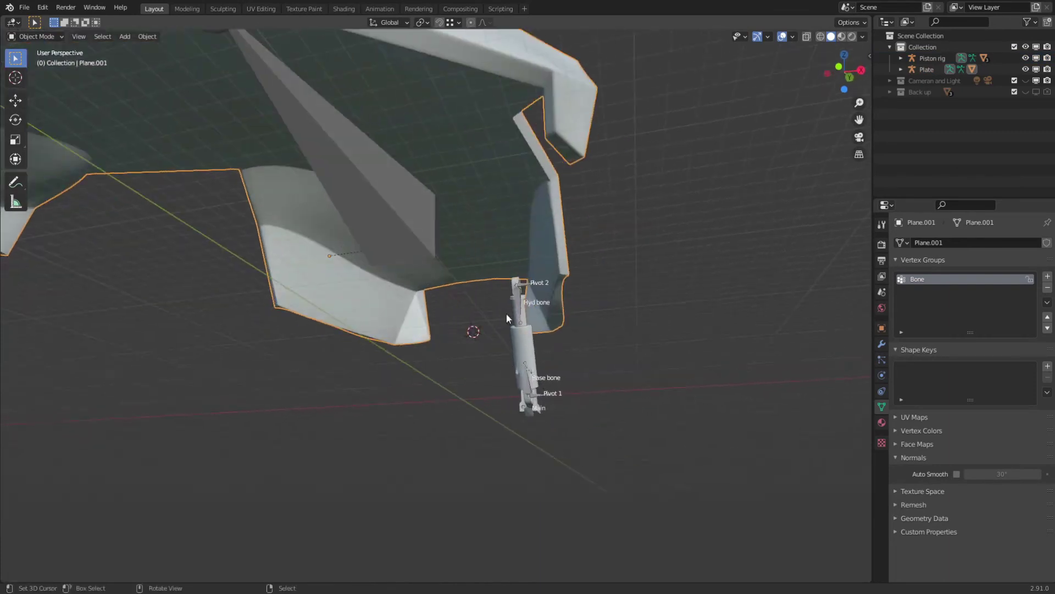
pyautogui.moveTo(497, 261); pyautogui.dragTo(551, 461)
pyautogui.moveTo(550, 461); pyautogui.dragTo(610, 351, button='middle')
pyautogui.press('g')
pyautogui.press('x')
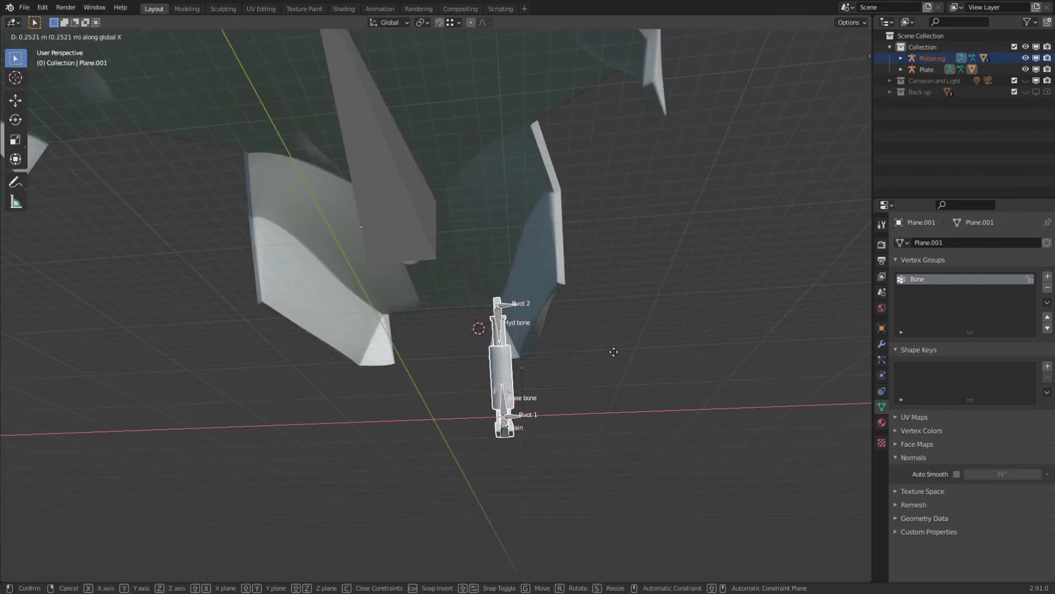
pyautogui.click(623, 356)
pyautogui.moveTo(621, 358); pyautogui.dragTo(522, 308, button='middle')
pyautogui.scroll(3, 522, 308)
# Invert the selection to the plate and its armature, and raise them along the Z axis above the piston.
pyautogui.hotkey('ctrl', 'i')
pyautogui.press('g')
pyautogui.press('z')
pyautogui.click(368, 296)
pyautogui.moveTo(368, 297); pyautogui.dragTo(626, 281, button='middle')
# Put the Piston rig in Pose Mode, return Pivot 2 to its horizontal position in line with the cylinder, and show its bone constraints.
pyautogui.hotkey('alt', 'a')
pyautogui.rightClick(501, 273)
pyautogui.hotkey('ctrl', 'Tab')
pyautogui.moveTo(500, 272); pyautogui.dragTo(428, 400, button='middle')
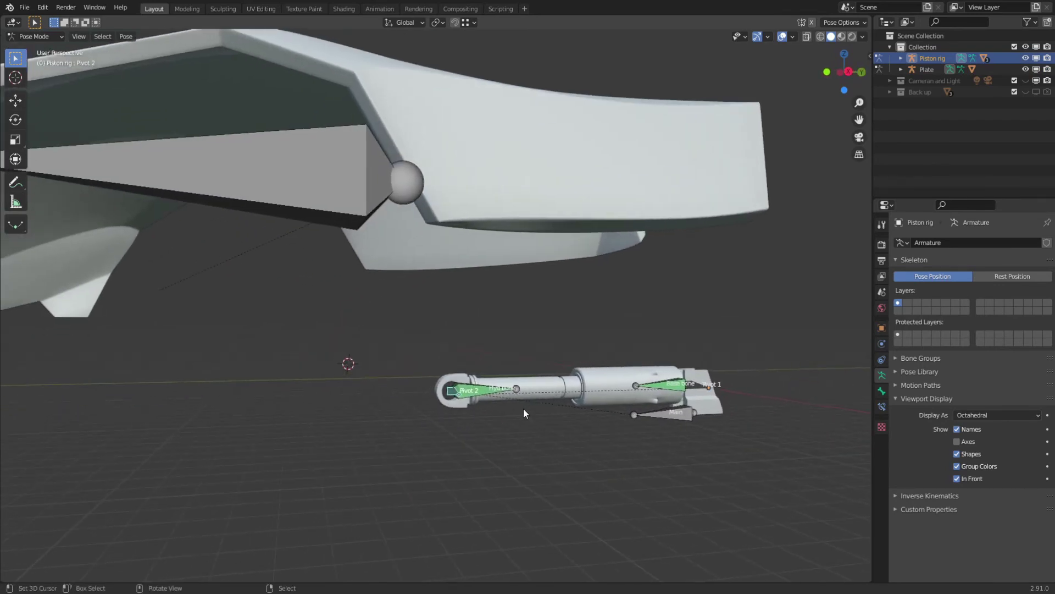
pyautogui.click(883, 406)
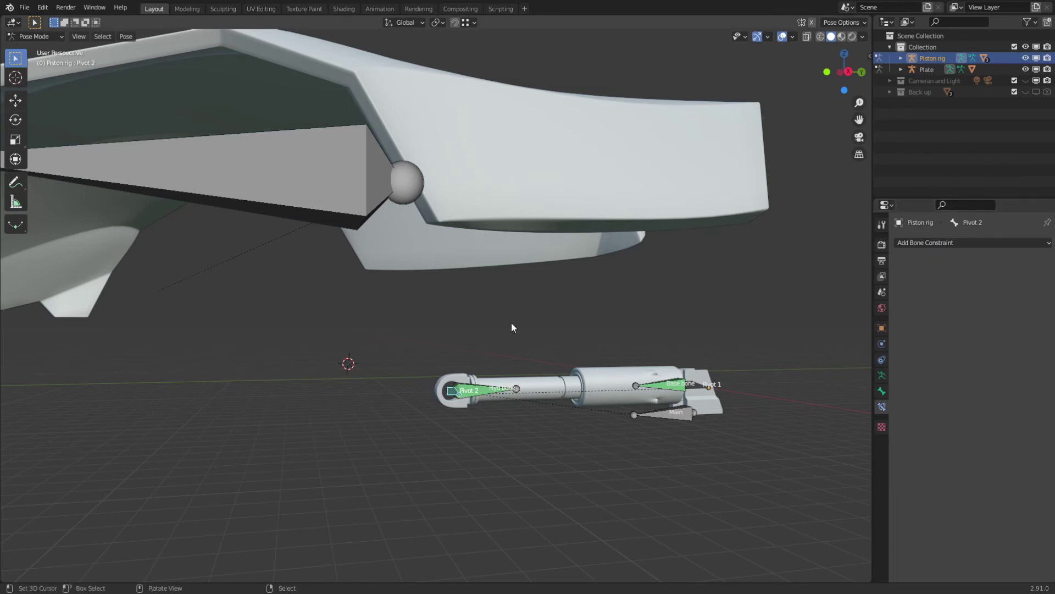
# Try moving the Pivot 2 bone toward the Plate armature's bone without keeping the move.
pyautogui.keyDown('shift'); pyautogui.moveTo(410, 313); pyautogui.dragTo(529, 437, button='middle'); pyautogui.keyUp('shift')
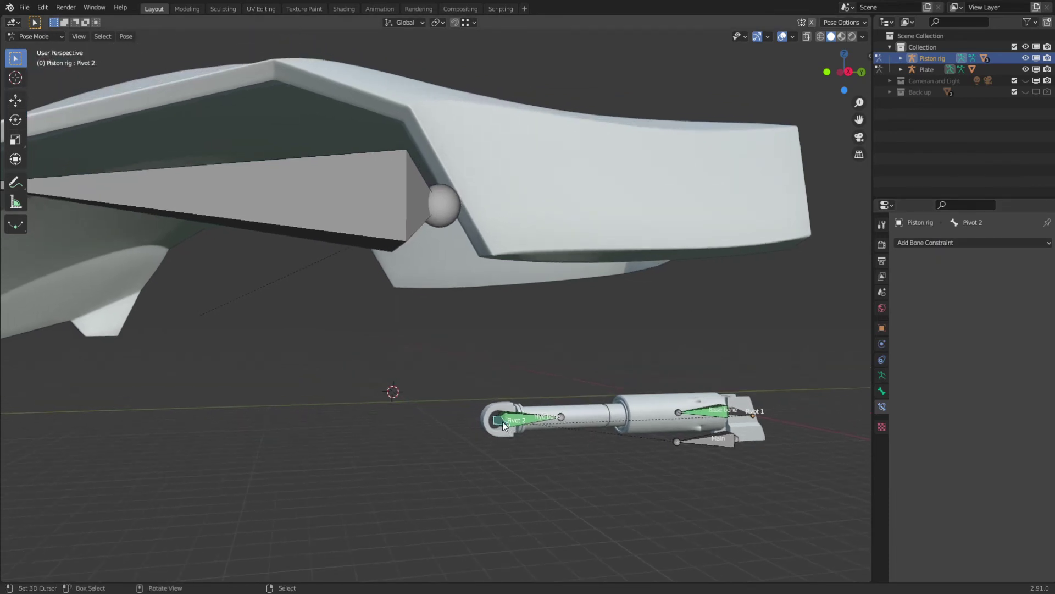
pyautogui.rightClick(374, 230)
pyautogui.keyDown('shift'); pyautogui.moveTo(348, 276); pyautogui.dragTo(445, 276, button='middle'); pyautogui.keyUp('shift')
pyautogui.click(582, 444)
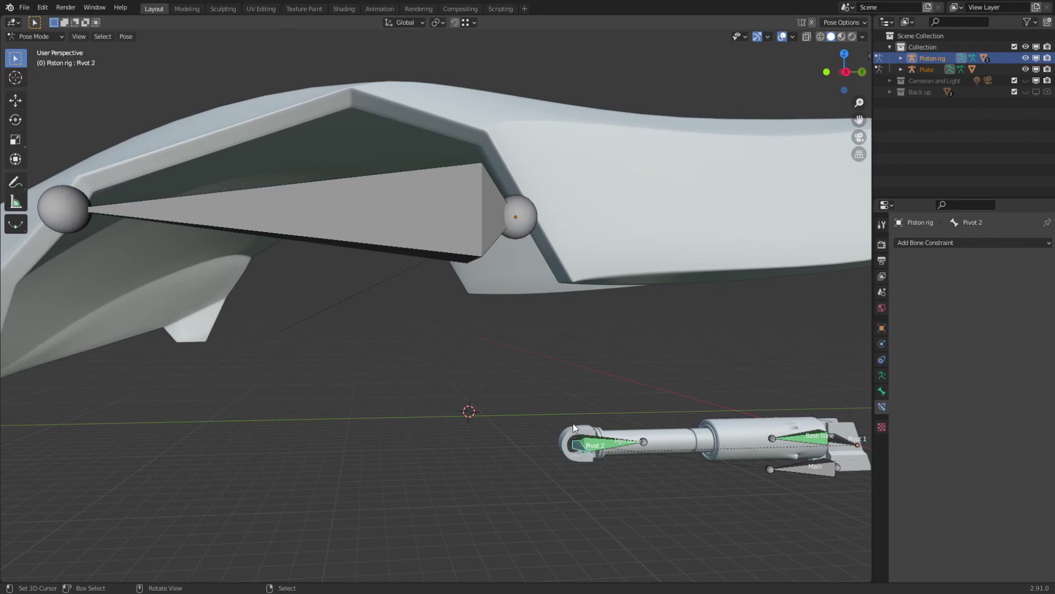
pyautogui.press('g')
pyautogui.rightClick(479, 286)
# Select the Plate bone together with Pivot 2, bring up the parenting options without applying any, and reselect only Pivot 2.
pyautogui.rightClick(483, 244)
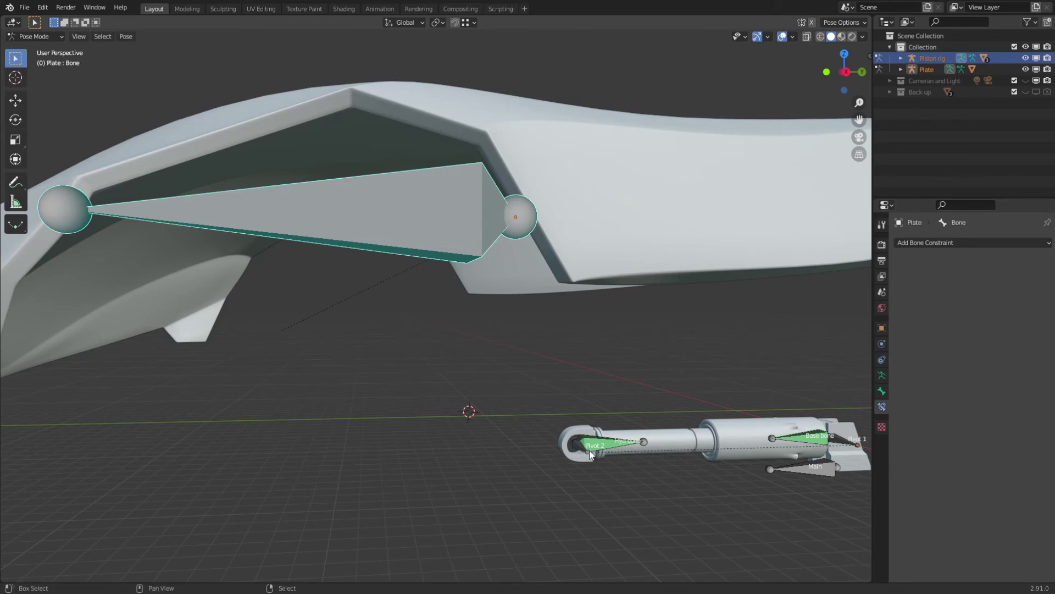
pyautogui.hotkey('ctrl', 'p')
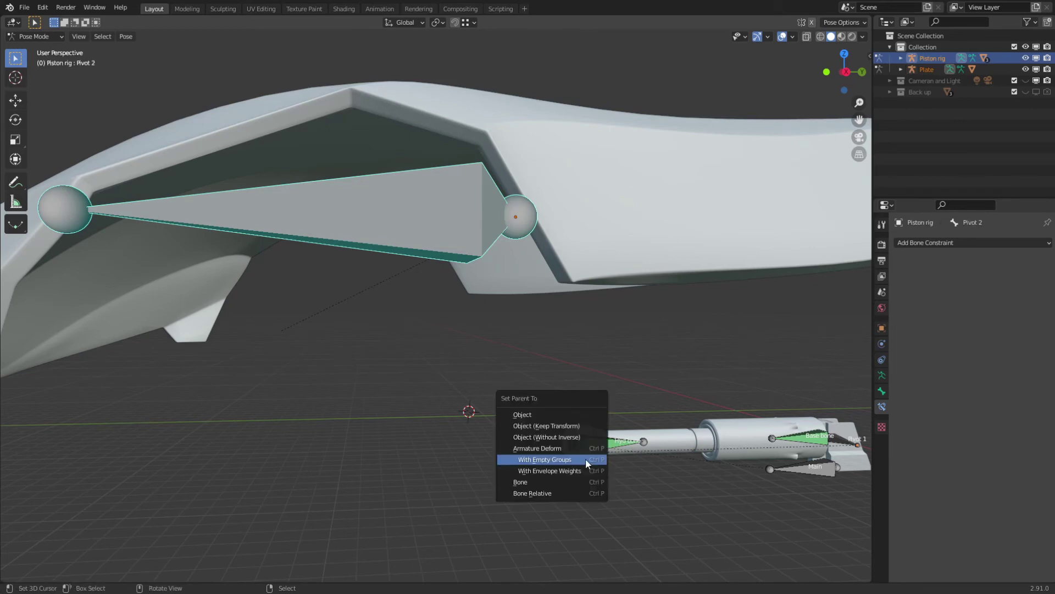
pyautogui.keyDown('shift'); pyautogui.moveTo(604, 446); pyautogui.dragTo(562, 433, button='middle'); pyautogui.keyUp('shift')
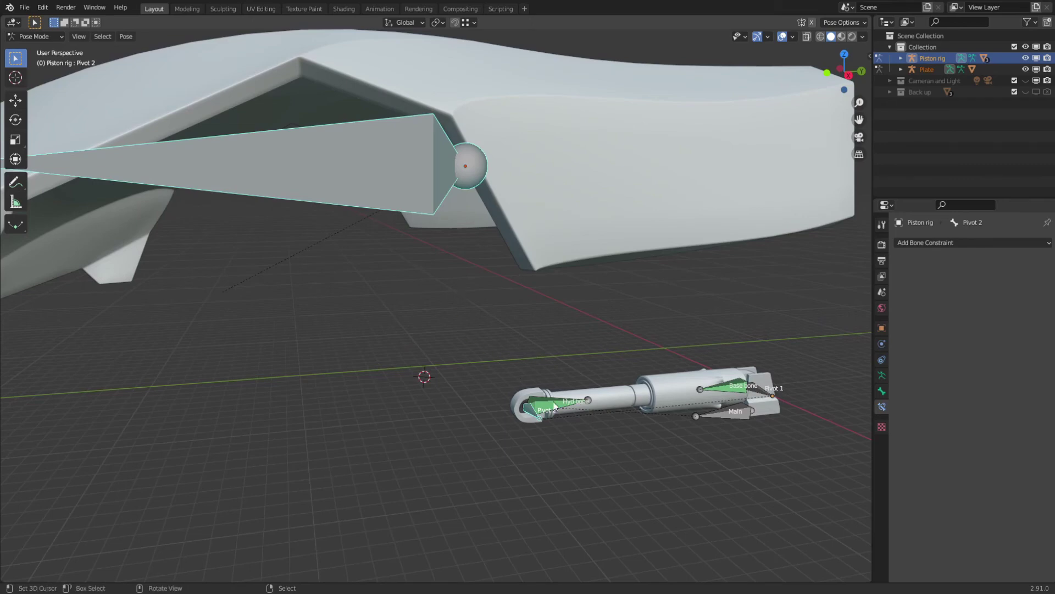
pyautogui.moveTo(487, 388); pyautogui.dragTo(536, 414, button='middle')
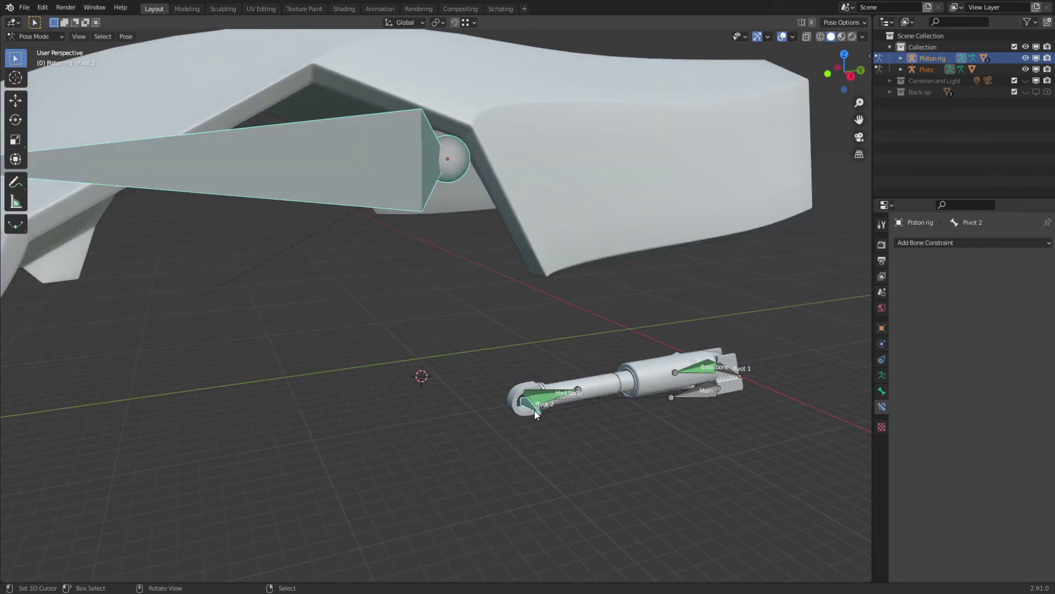
pyautogui.rightClick(528, 403)
pyautogui.rightClick(533, 408)
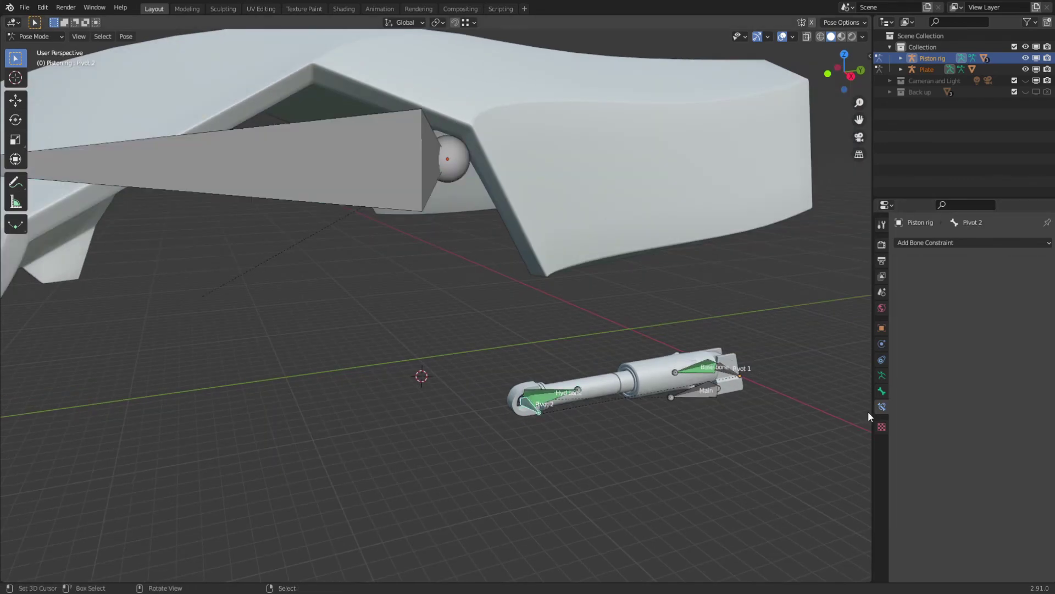
# Add a Copy Location bone constraint to Pivot 2, with the Plate armature as target and its bone "Bone" as the target bone.
pyautogui.click(881, 391)
pyautogui.click(882, 407)
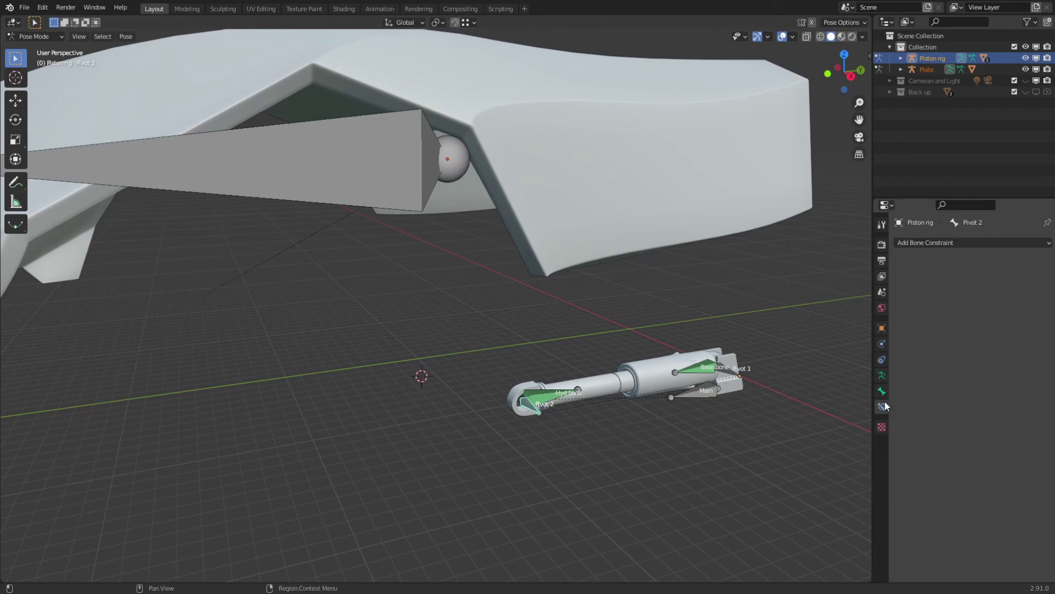
pyautogui.click(945, 243)
pyautogui.click(870, 275)
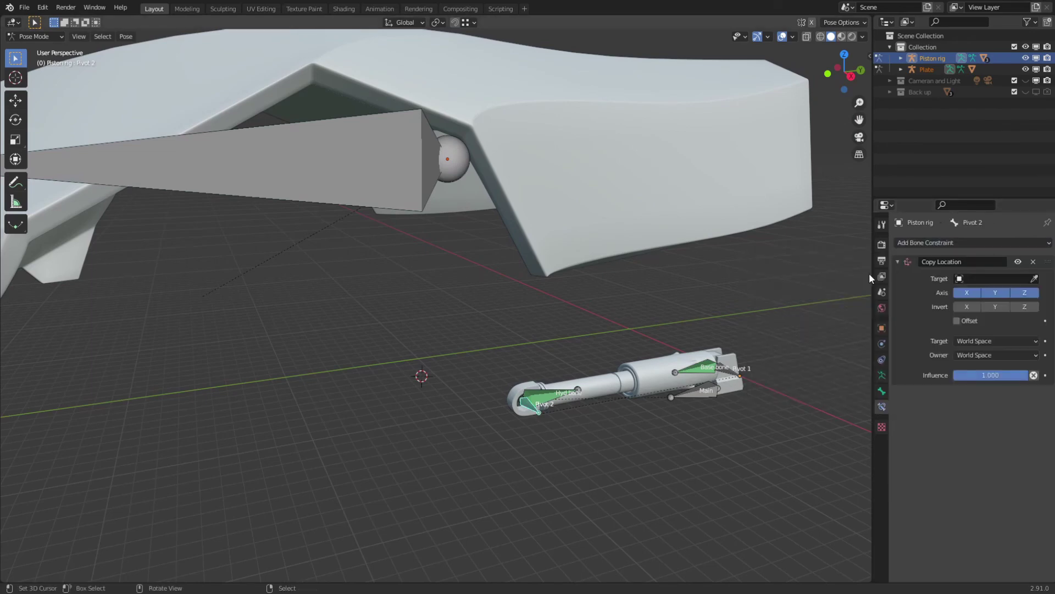
pyautogui.click(1035, 278)
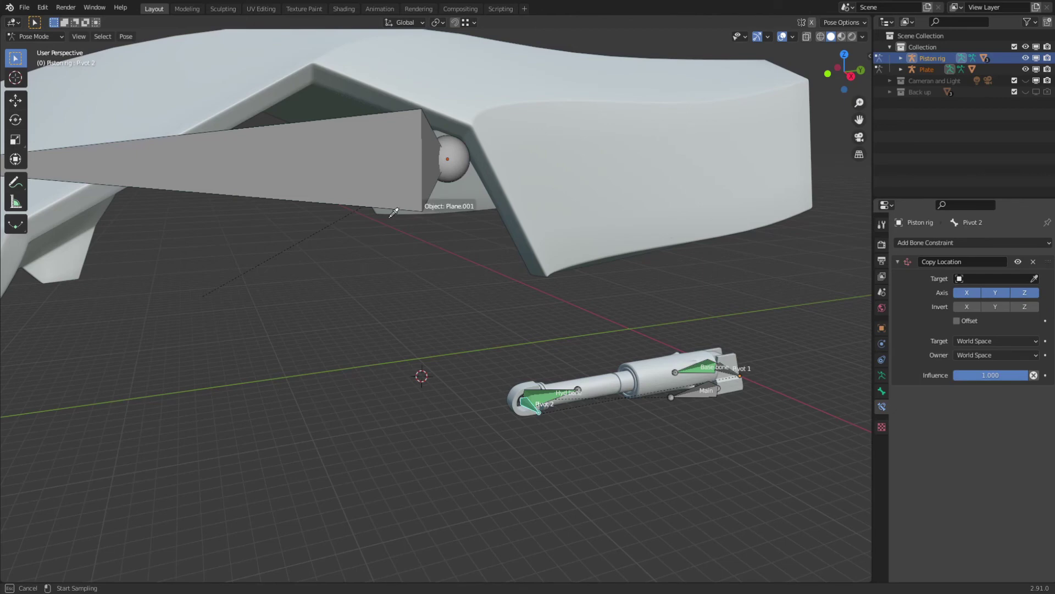
pyautogui.click(369, 170)
pyautogui.click(989, 292)
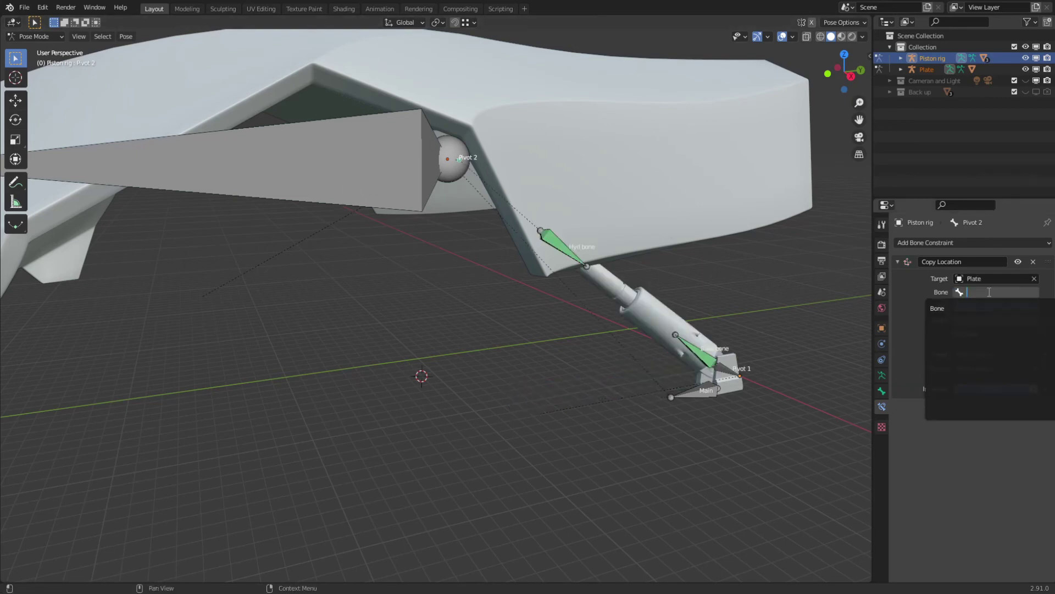
pyautogui.click(939, 309)
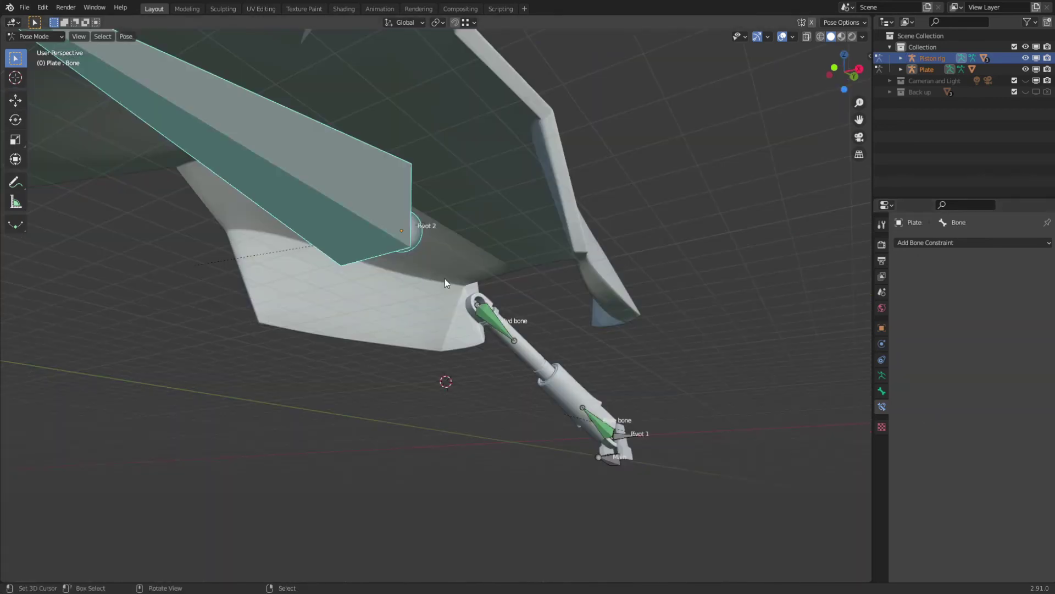
# Try moving the Plate bone to check how Pivot 2 and the piston follow it.
pyautogui.press('g')
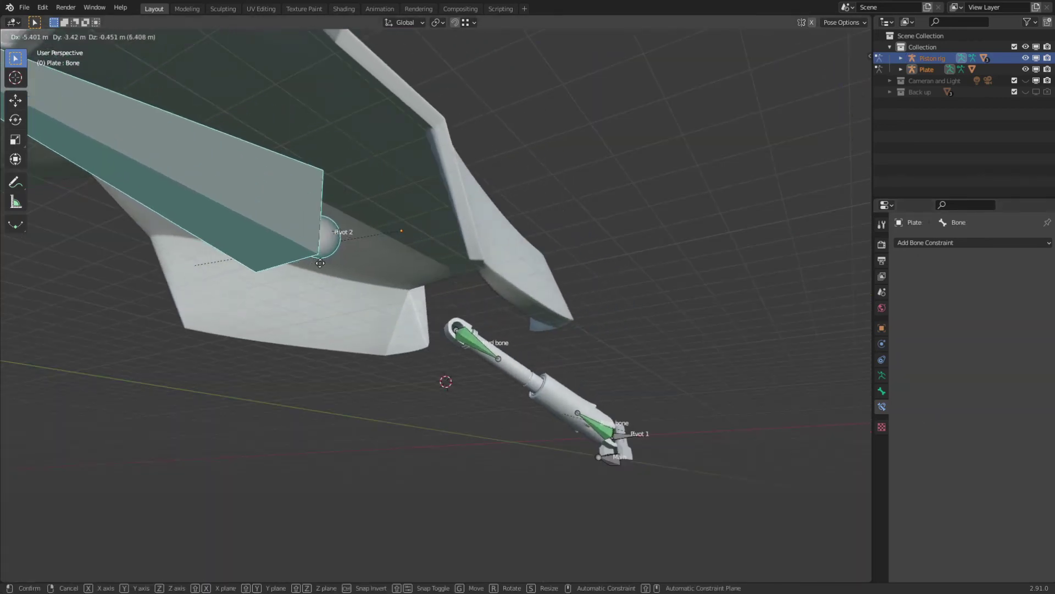
pyautogui.click(440, 233)
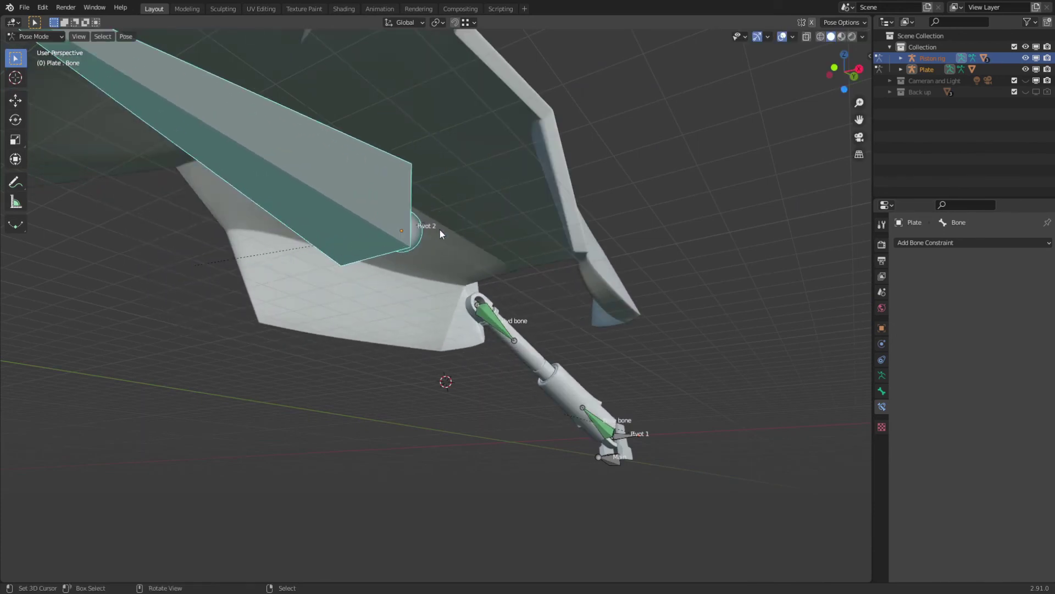
pyautogui.moveTo(439, 229); pyautogui.dragTo(463, 206, button='middle')
pyautogui.scroll(3, 464, 207)
# Reselect Pivot 2 and enable Offset in its Copy Location constraint.
pyautogui.click(474, 208)
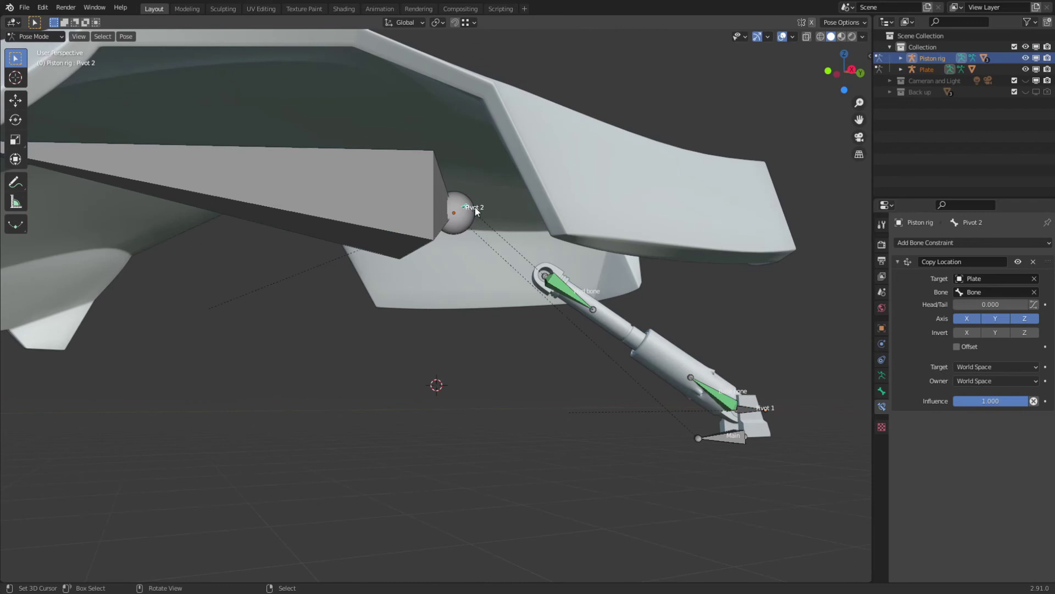
pyautogui.click(957, 346)
pyautogui.moveTo(495, 286); pyautogui.dragTo(430, 214, button='middle')
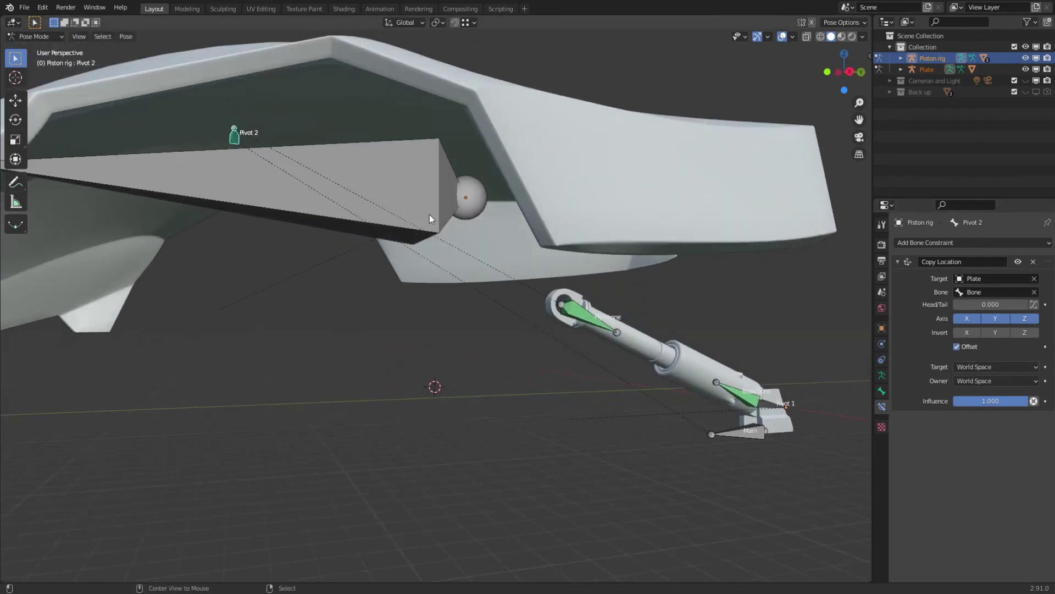
pyautogui.moveTo(394, 258); pyautogui.dragTo(372, 235, button='middle')
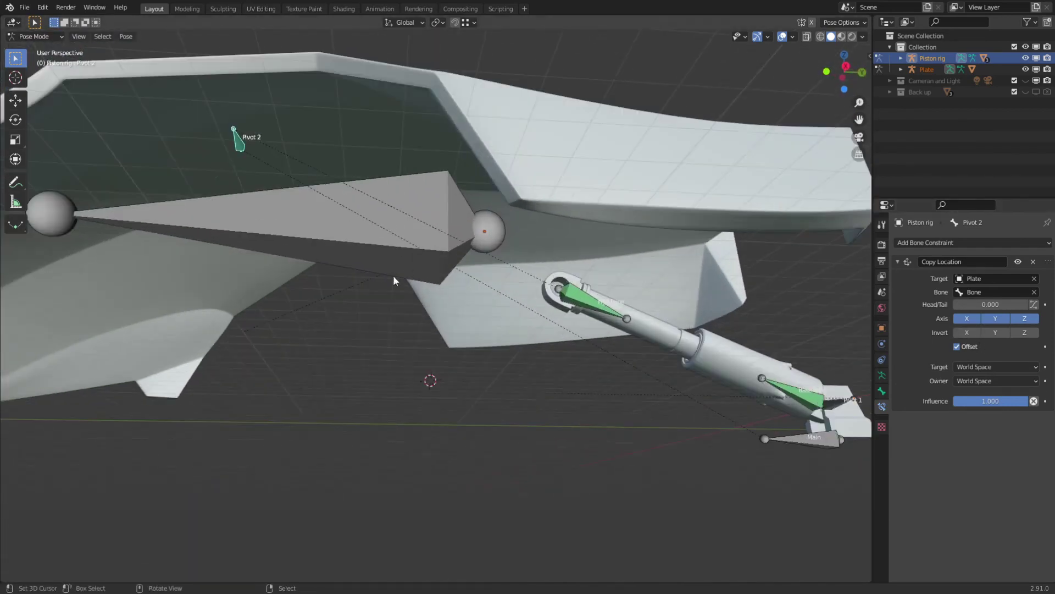
# Move Pivot 2 in the right view by about 32.9 m along Y and -3 m along Z, to the plate's lower edge above the piston base.
pyautogui.press('KP_3')
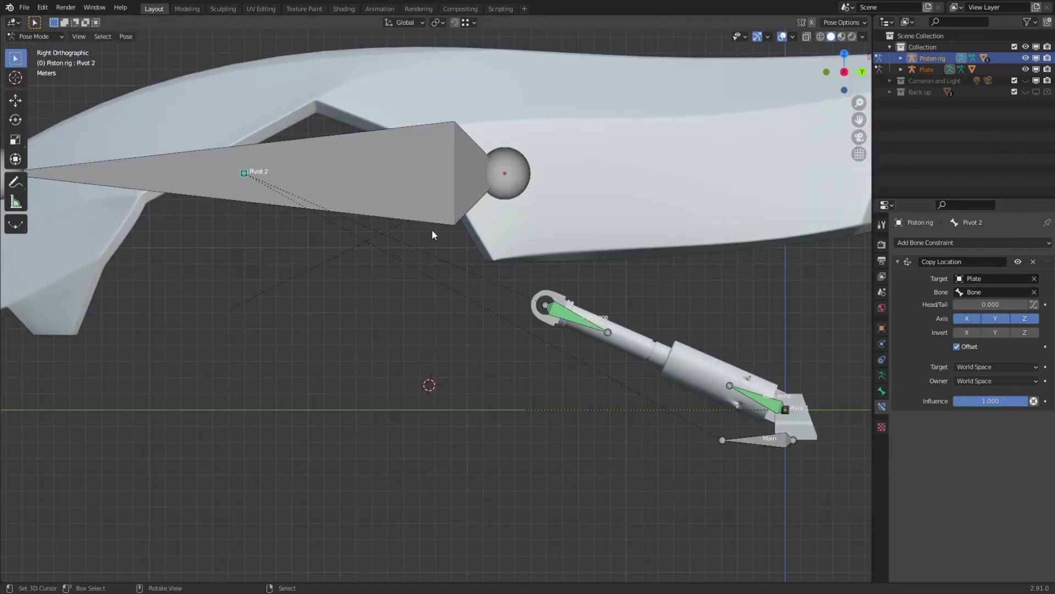
pyautogui.press('g')
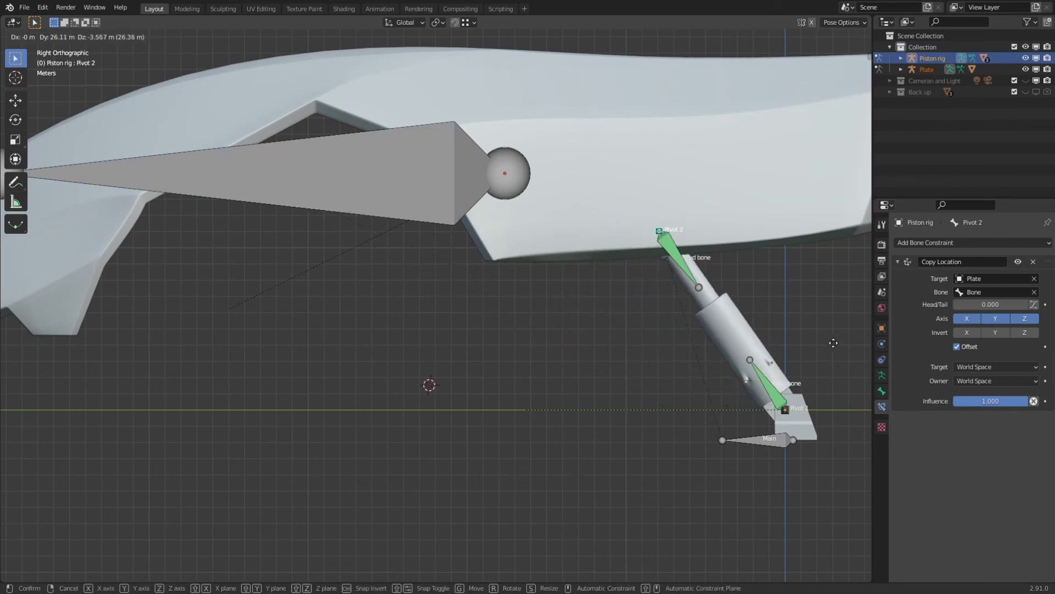
pyautogui.click(848, 337)
pyautogui.moveTo(737, 325); pyautogui.dragTo(585, 269, button='middle')
pyautogui.press('g')
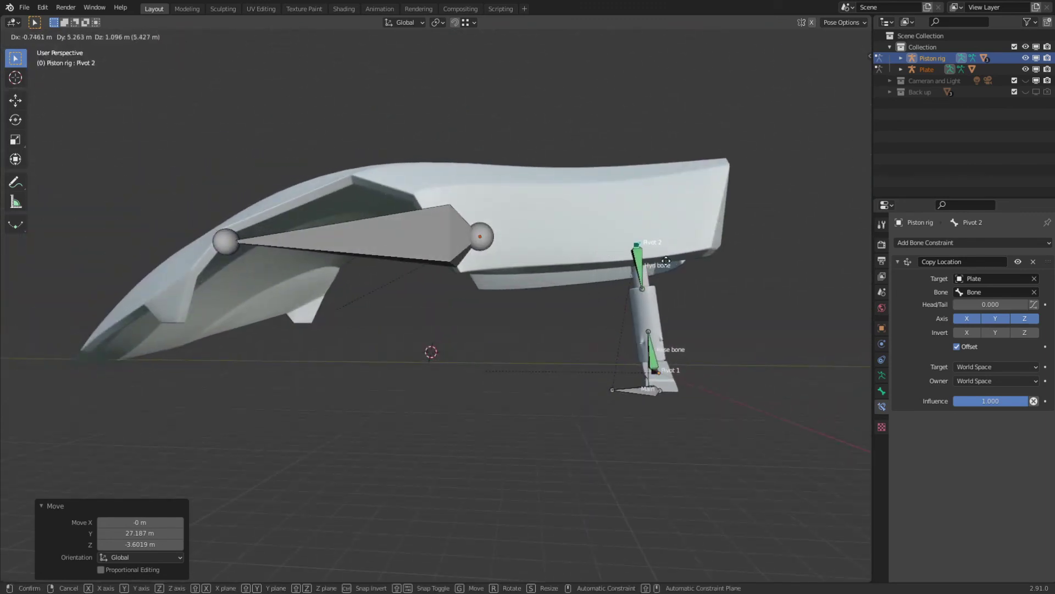
pyautogui.press('KP_3')
pyautogui.click(738, 259)
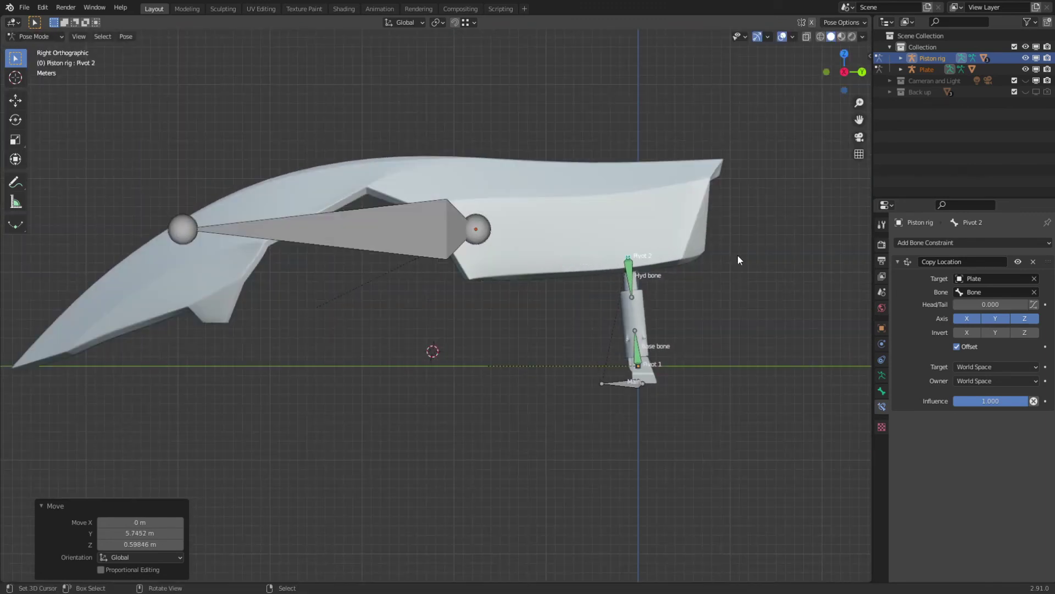
# Try moving the Plate bone to check that the repositioned piston follows the plate.
pyautogui.click(464, 248)
pyautogui.press('g')
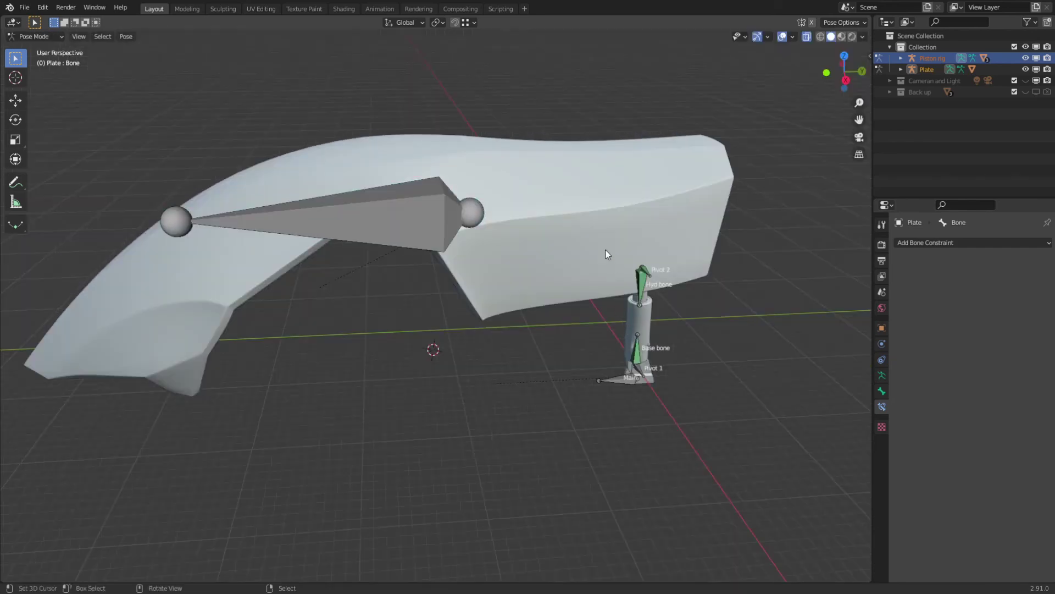
pyautogui.moveTo(600, 263); pyautogui.dragTo(663, 424)
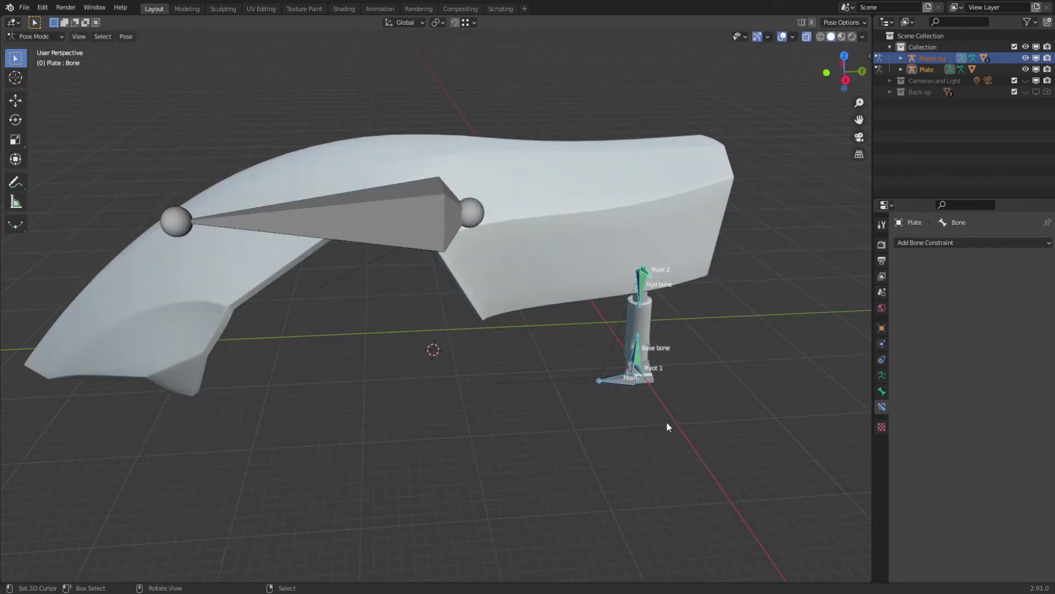
pyautogui.moveTo(666, 422); pyautogui.dragTo(655, 325, button='middle')
# Select the complete piston with its rig in Object Mode and duplicate it about -45.2 m along Y.
pyautogui.click(586, 328)
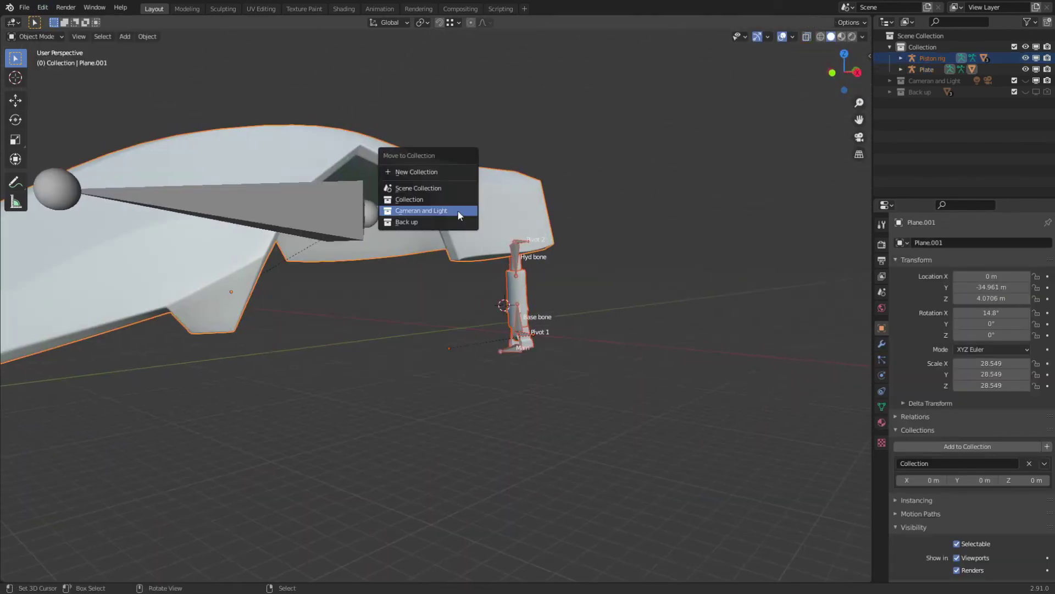
pyautogui.click(458, 211)
pyautogui.press('KP_3')
pyautogui.keyDown('shift'); pyautogui.rightClick(582, 358); pyautogui.keyUp('shift')
pyautogui.moveTo(582, 358); pyautogui.dragTo(570, 364, button='middle')
pyautogui.press('KP_3')
pyautogui.scroll(1, 612, 309)
pyautogui.keyDown('shift'); pyautogui.rightClick(612, 309); pyautogui.keyUp('shift')
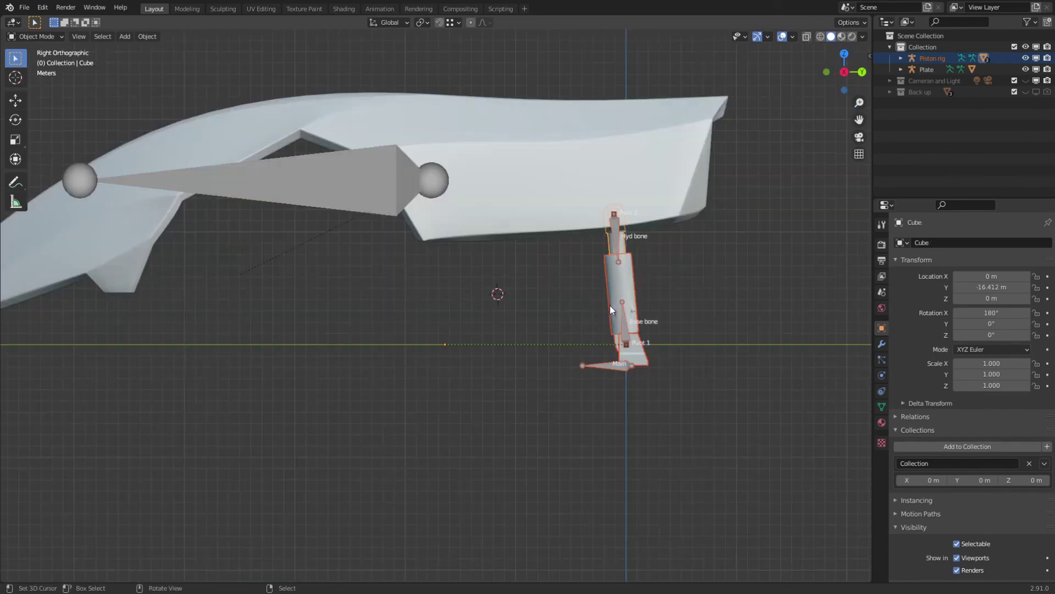
pyautogui.hotkey('shift', 'd')
pyautogui.press('y')
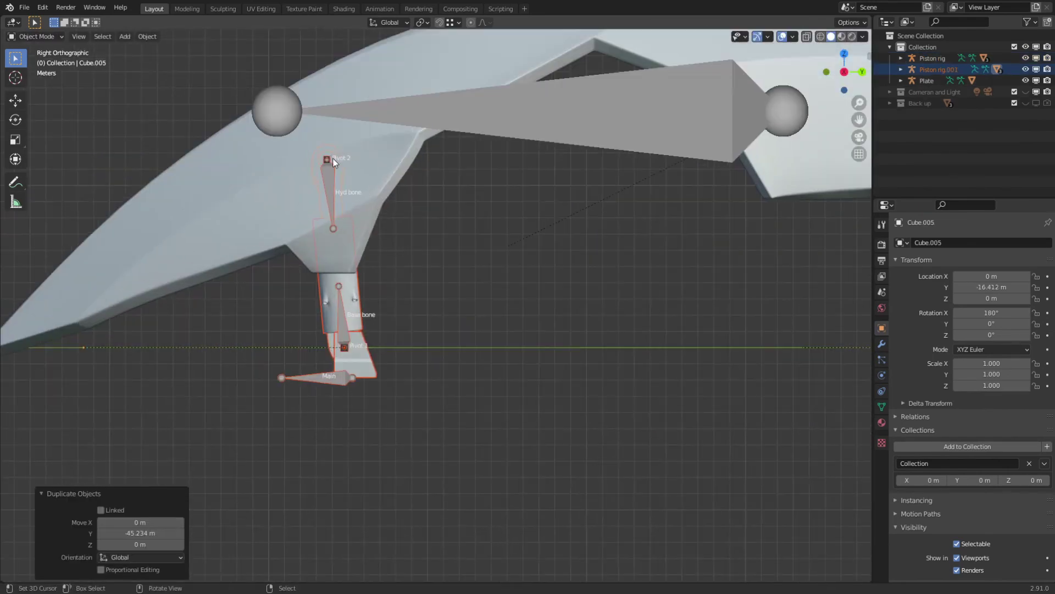
# Adjust the duplicated piston and pose its Pivot 2 bone so it attaches to the bracket under the plate's sloping end.
pyautogui.hotkey('ctrl', 'Tab')
pyautogui.moveTo(332, 158); pyautogui.dragTo(504, 329, button='middle')
pyautogui.moveTo(486, 217); pyautogui.dragTo(506, 245, button='middle')
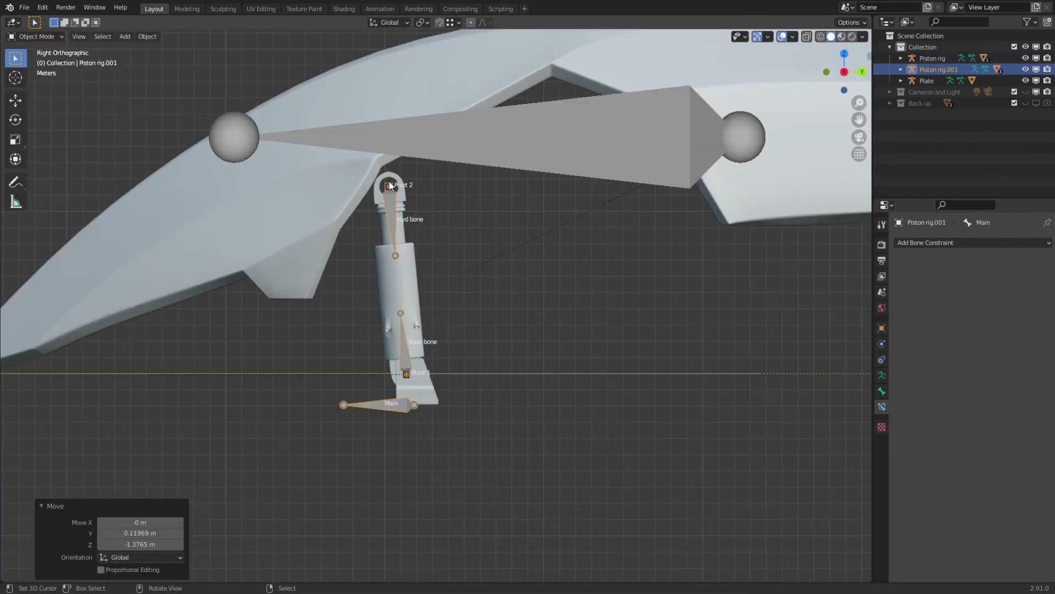
pyautogui.click(389, 181)
pyautogui.press('g')
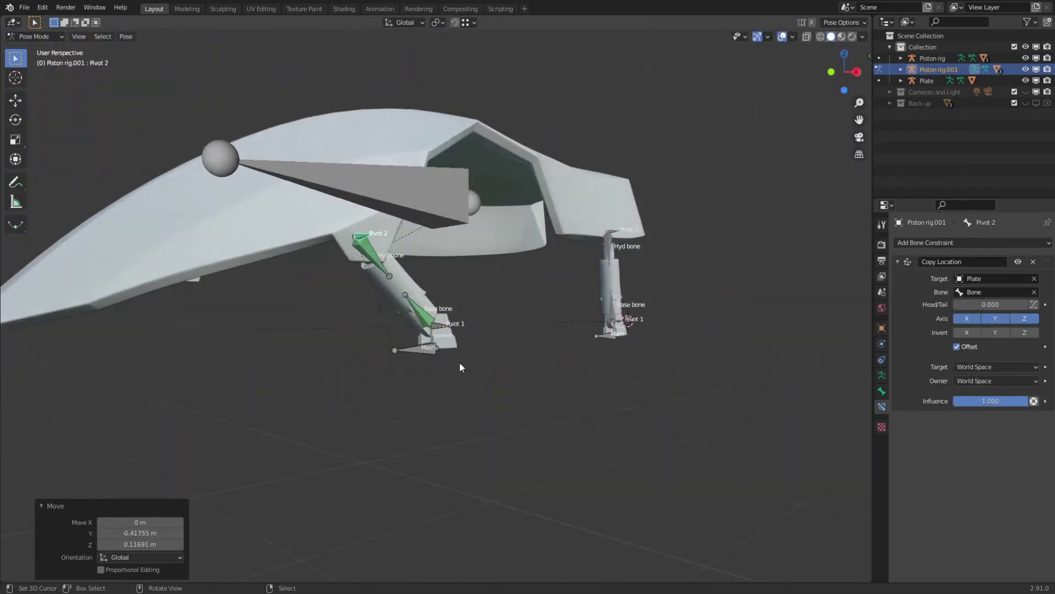
pyautogui.hotkey('alt', 'a')
pyautogui.moveTo(460, 363); pyautogui.dragTo(442, 319, button='middle')
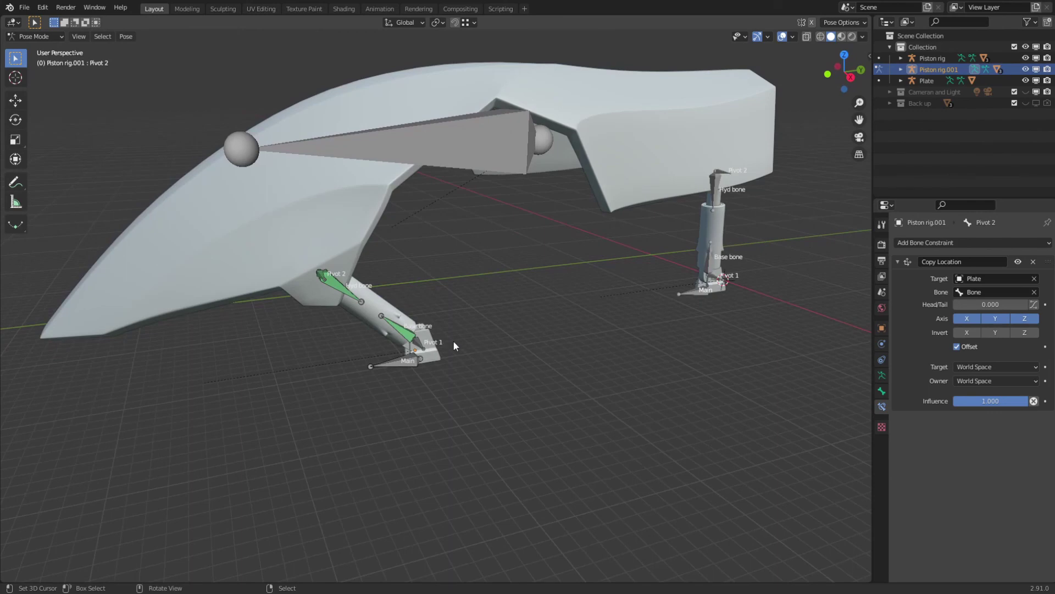
pyautogui.moveTo(423, 272); pyautogui.dragTo(430, 202, button='middle')
# Select the Plate armature in Object Mode, hide the viewport overlays, and save the file.
pyautogui.click(498, 169)
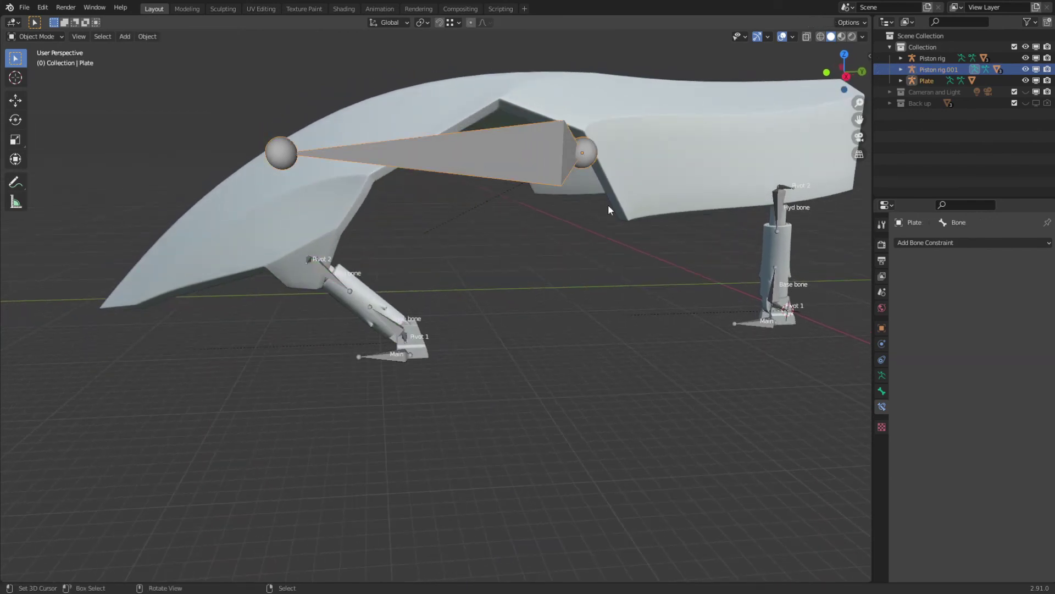
pyautogui.click(784, 36)
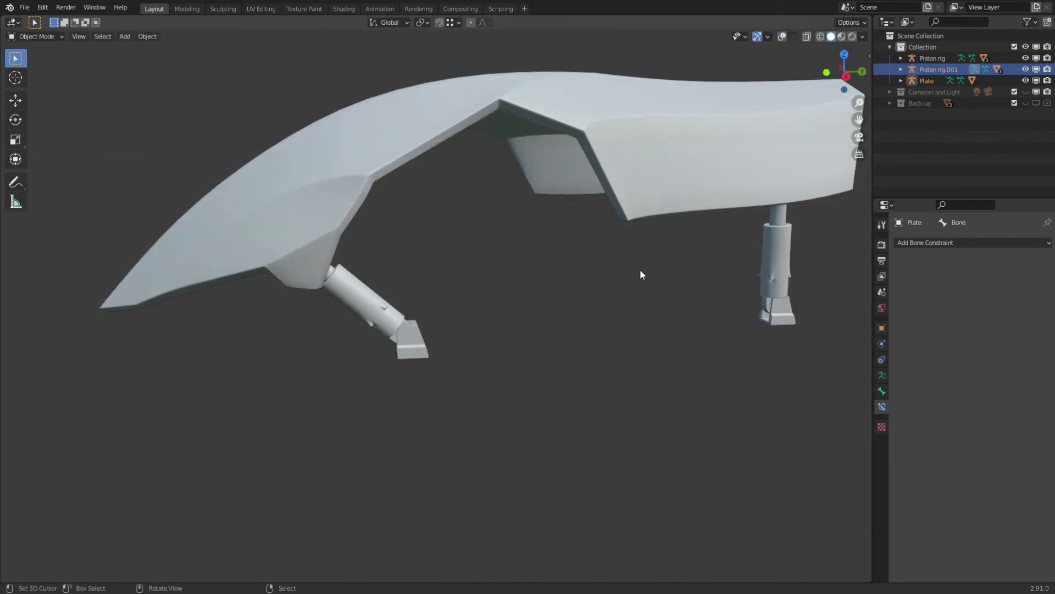
pyautogui.press('KP_3')
pyautogui.scroll(-4, 639, 274)
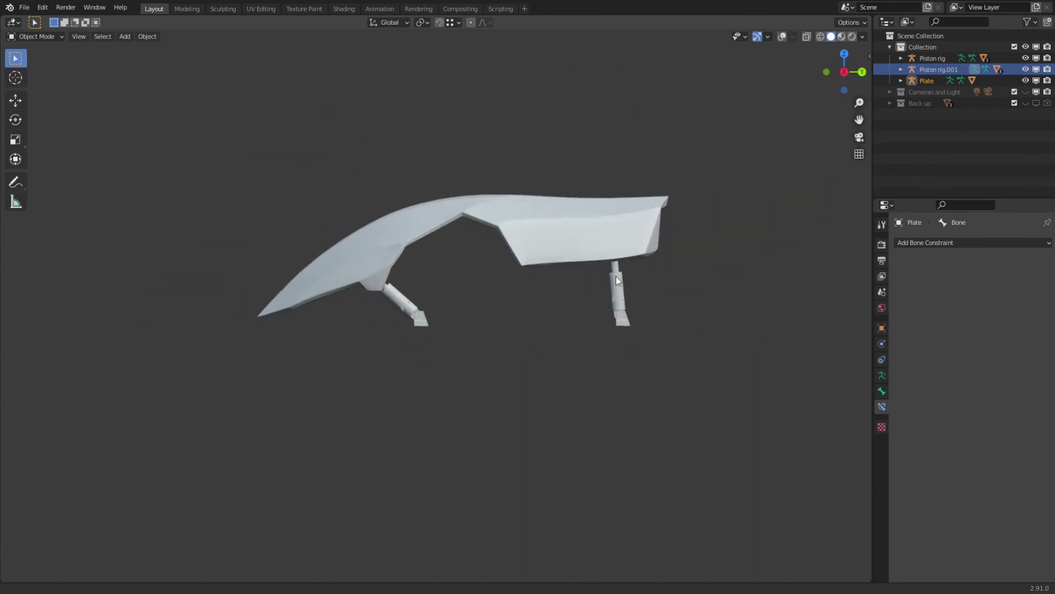
pyautogui.keyDown('shift'); pyautogui.moveTo(480, 255); pyautogui.dragTo(447, 283, button='middle'); pyautogui.keyUp('shift')
pyautogui.hotkey('ctrl', 's')
# Try moving the Plate armature in the side view to check that both pistons follow.
pyautogui.press('g')
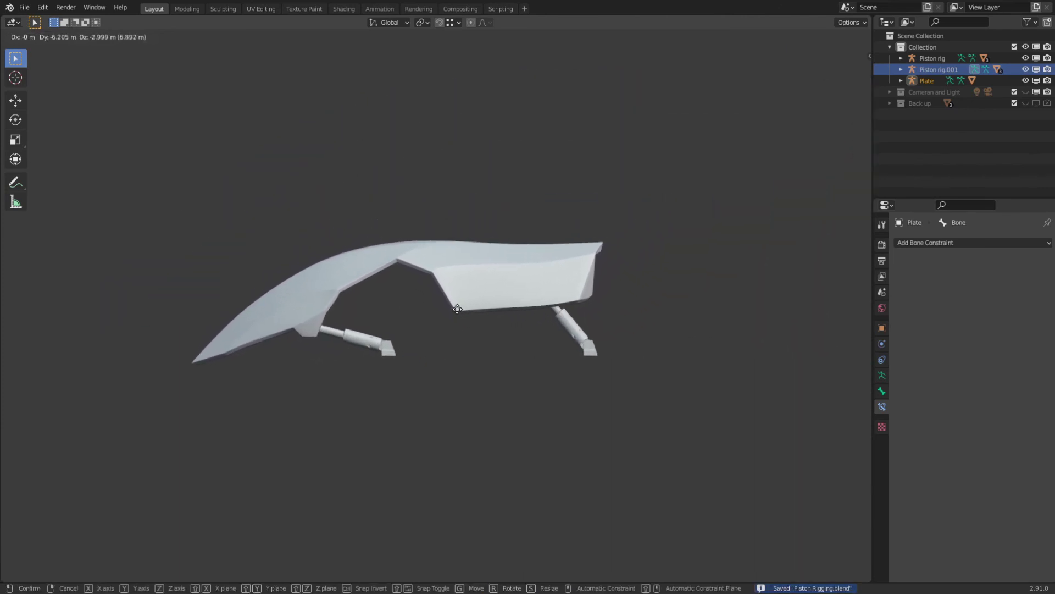
pyautogui.rightClick(464, 344)
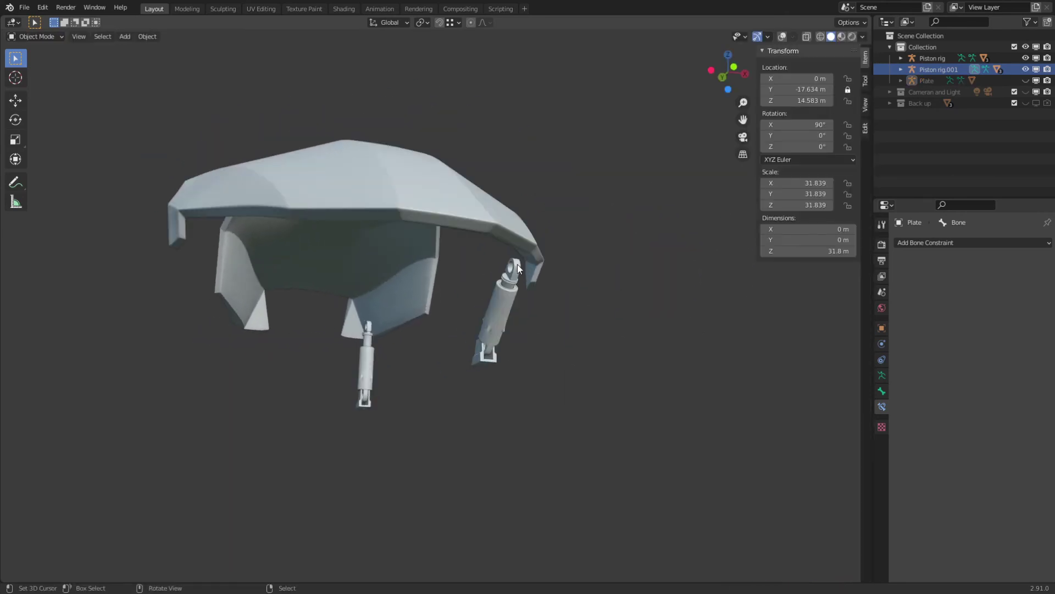
# Unhide the Plate armature and show the viewport overlays again.
pyautogui.hotkey('alt', 'h')
pyautogui.moveTo(564, 250); pyautogui.dragTo(514, 236, button='middle')
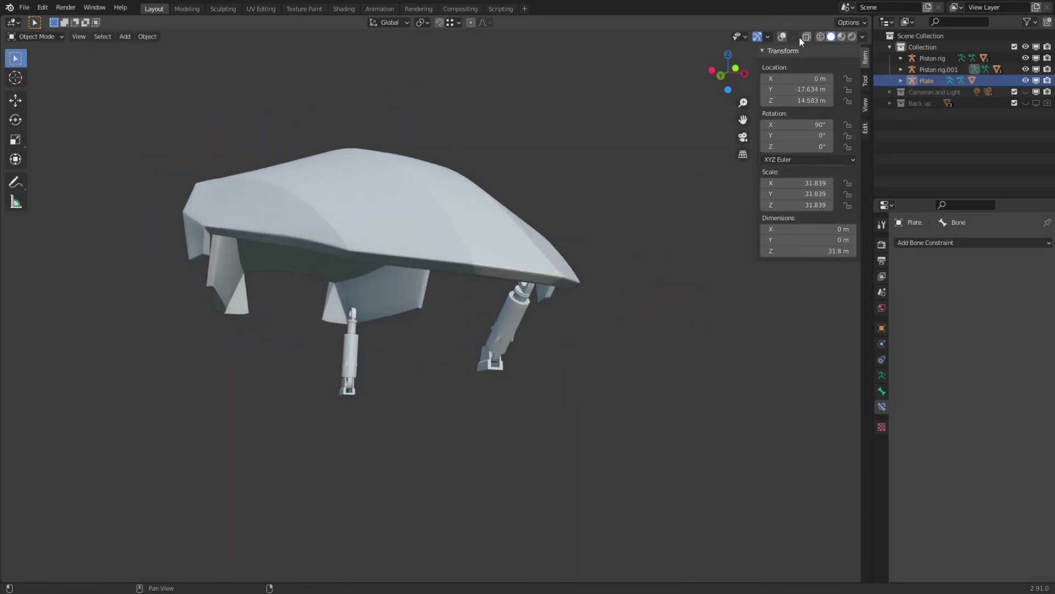
pyautogui.hotkey('alt', 'shift', 'z')
# Put the Plate armature in Pose Mode and lock its bone's X location.
pyautogui.hotkey('ctrl', 'Tab')
pyautogui.press('g')
pyautogui.rightClick(455, 182)
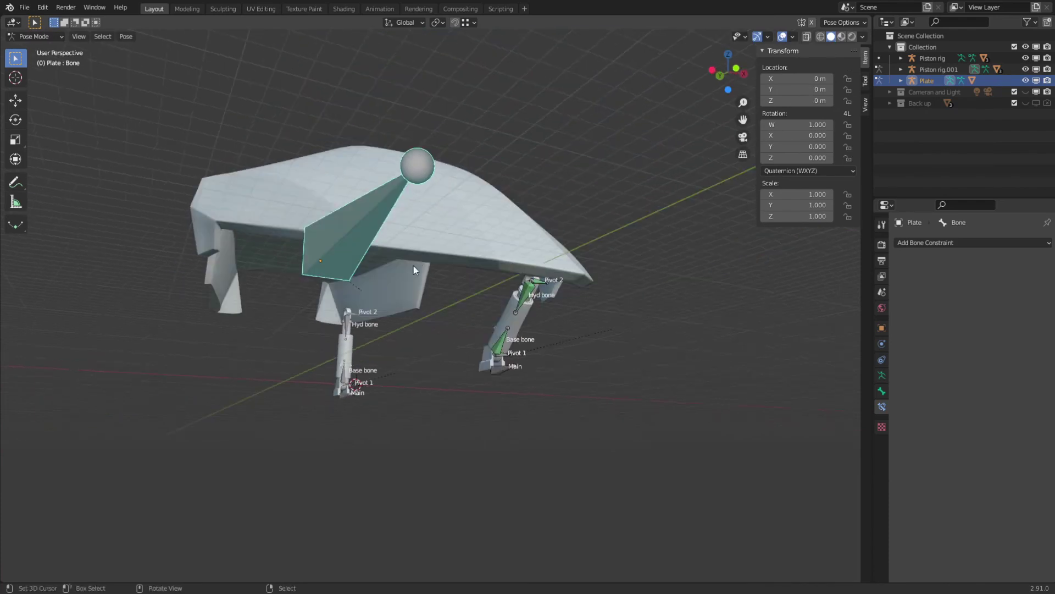
pyautogui.moveTo(415, 267); pyautogui.dragTo(476, 302, button='middle')
# Try moving the Plate bone with its X location locked, and undo the move.
pyautogui.press('g')
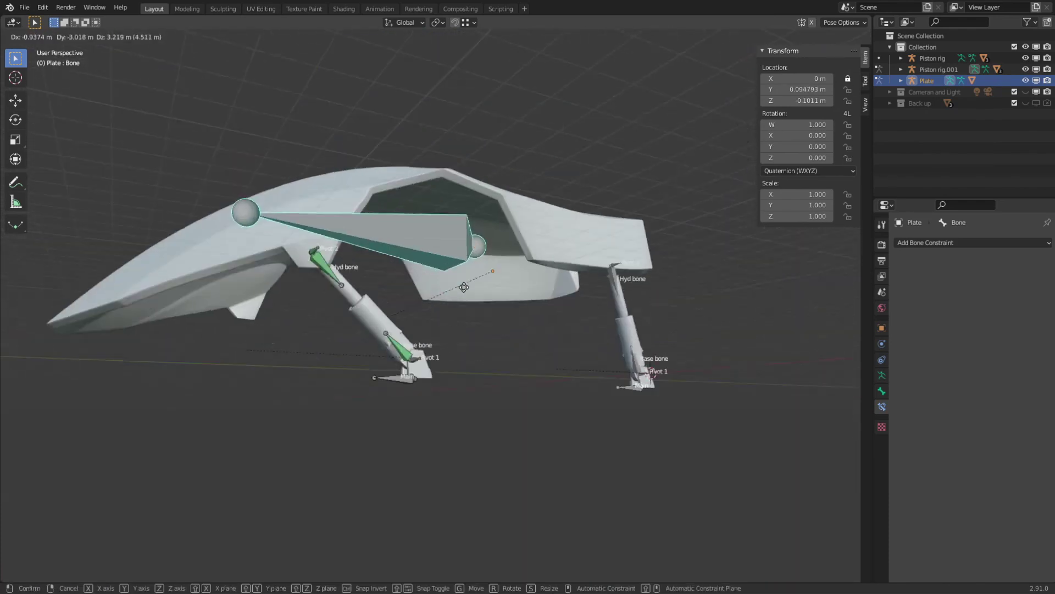
pyautogui.press('g')
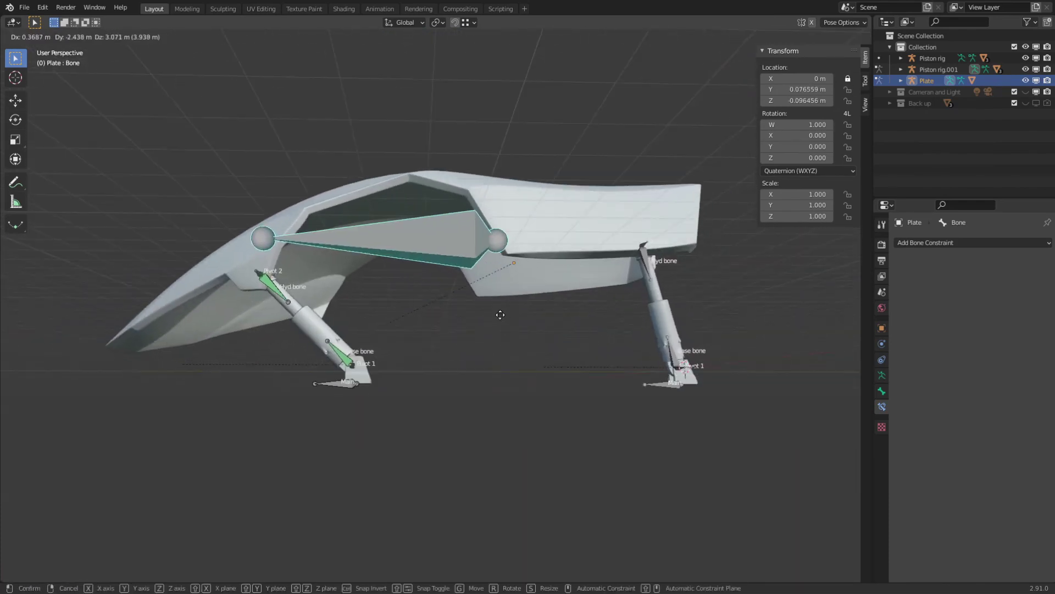
pyautogui.click(501, 315)
pyautogui.moveTo(500, 315); pyautogui.dragTo(521, 346, button='middle')
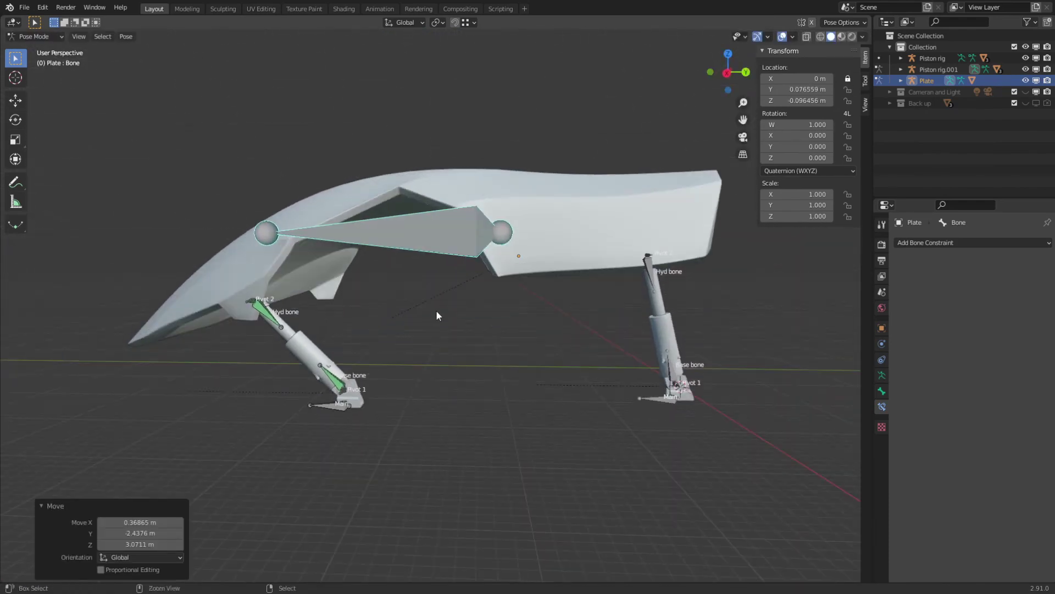
pyautogui.hotkey('ctrl', 'z')
# Test-move the Plate bone again and examine how both pistons respond from a closer view.
pyautogui.moveTo(418, 334); pyautogui.dragTo(388, 356, button='middle')
pyautogui.scroll(2, 418, 360)
pyautogui.moveTo(440, 363); pyautogui.dragTo(491, 338, button='middle')
pyautogui.press('g')
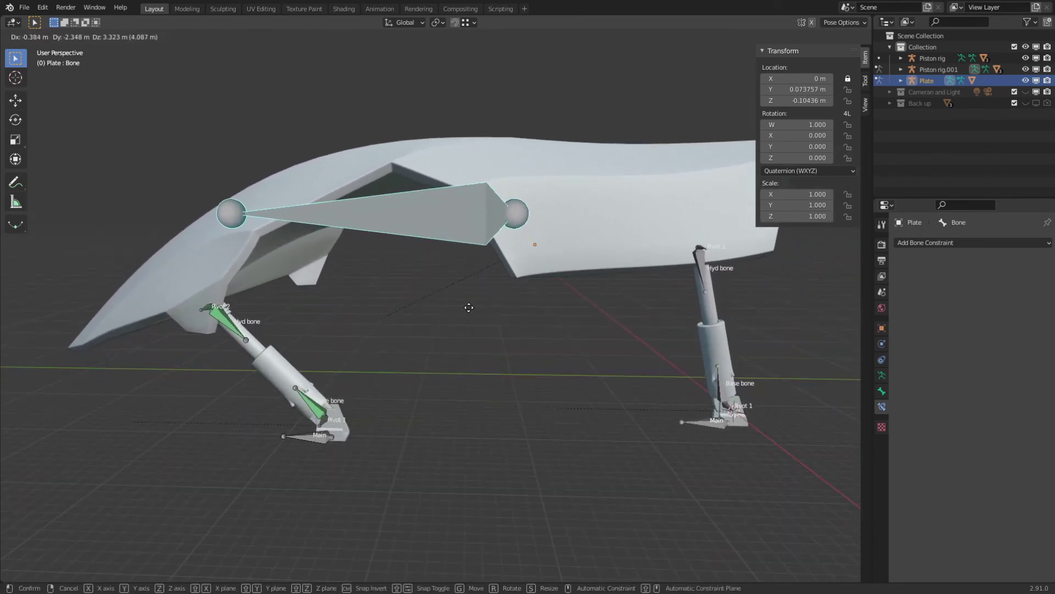
pyautogui.click(468, 310)
pyautogui.moveTo(467, 310)
pyautogui.mouseDown(button='middle')
pyautogui.moveTo(533, 312)
pyautogui.moveTo(427, 226)
pyautogui.moveTo(434, 365)
pyautogui.moveTo(416, 356)
pyautogui.moveTo(533, 331)
pyautogui.moveTo(417, 319)
pyautogui.moveTo(463, 321)
pyautogui.mouseUp(button='middle')
# Duplicate the Plate armature's bone and place the copy beneath the plate between the pistons, scaled to about 0.41 m long.
pyautogui.press('Tab')
pyautogui.press('KP_3')
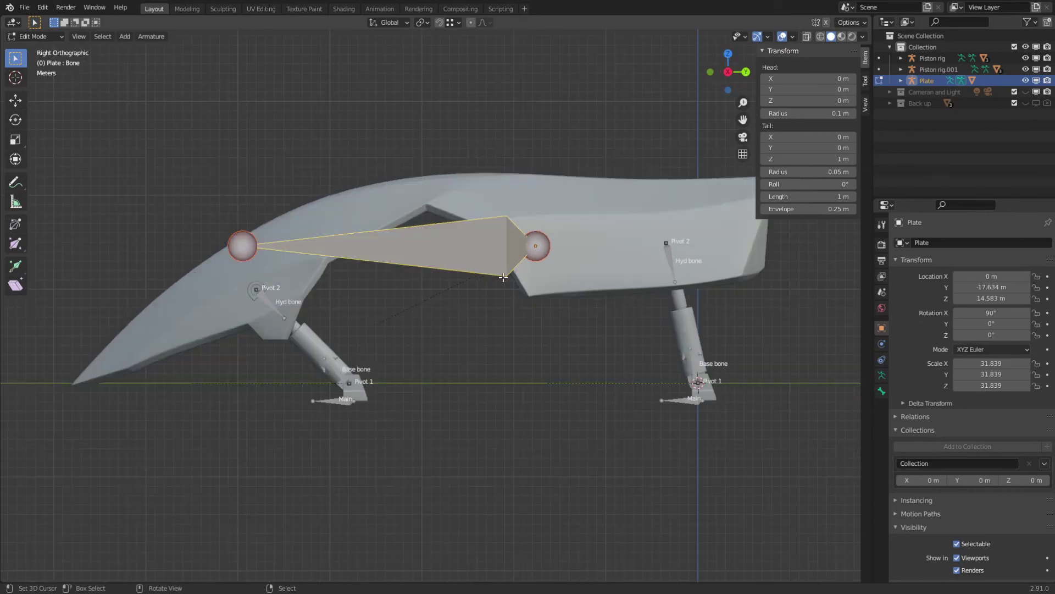
pyautogui.hotkey('shift', 'd')
pyautogui.click(566, 410)
pyautogui.press('s')
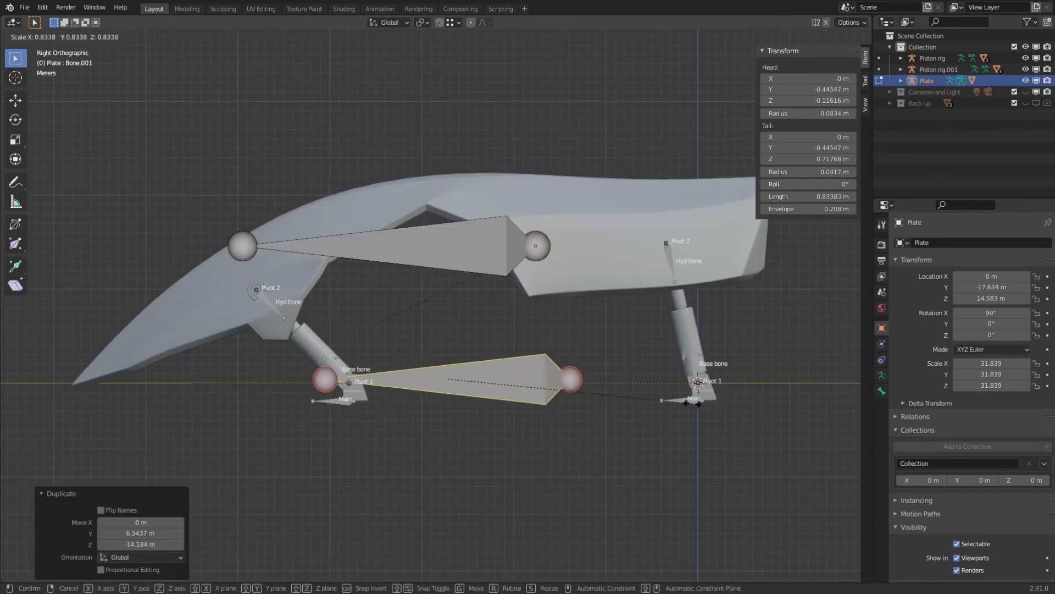
pyautogui.click(616, 391)
pyautogui.press('g')
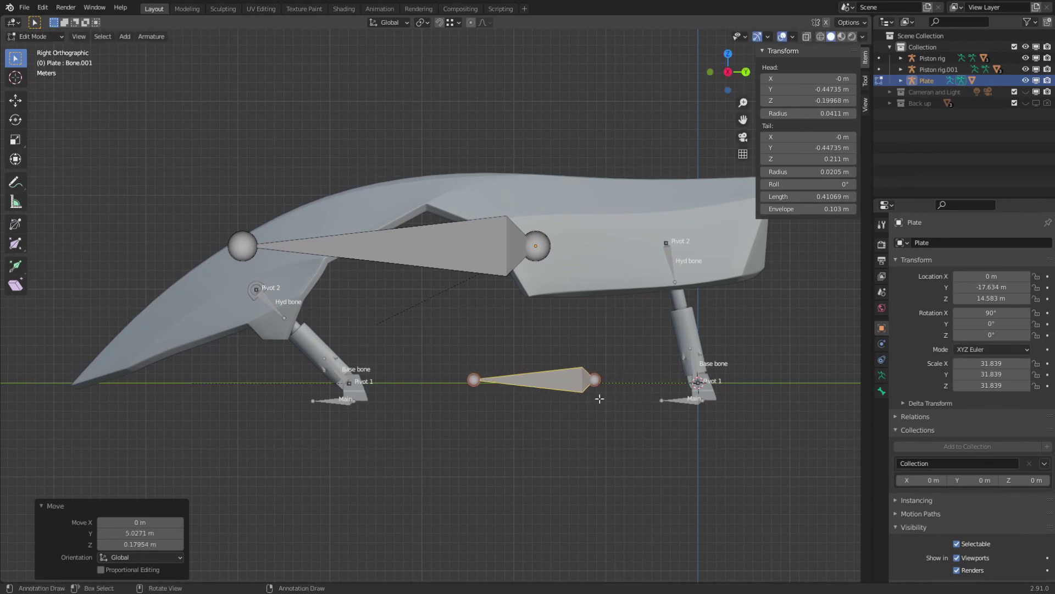
pyautogui.moveTo(511, 348); pyautogui.dragTo(556, 341, button='middle')
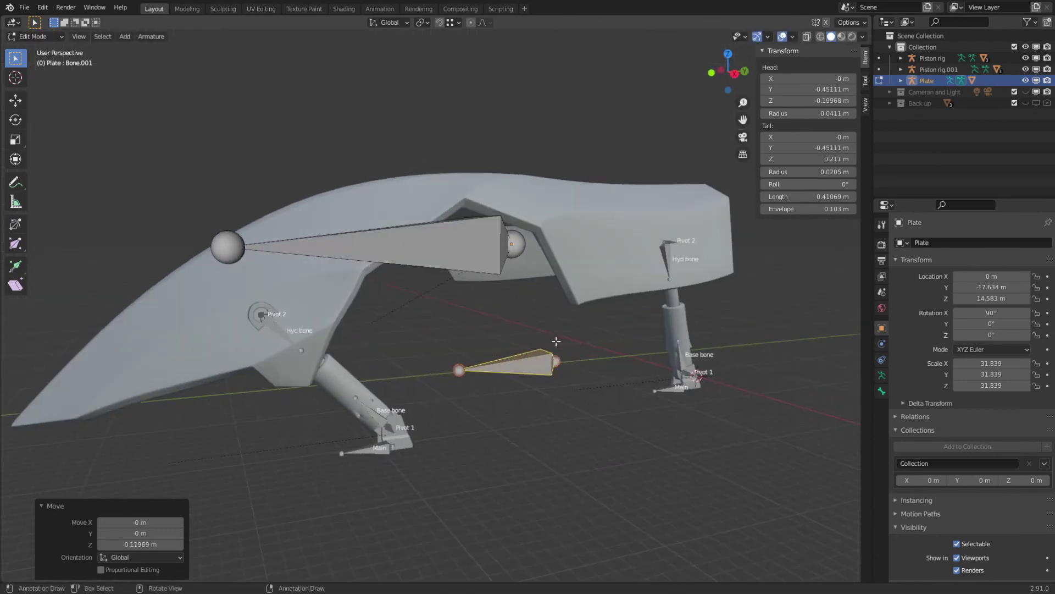
# Add a Limit Distance constraint to the large Plate bone in Pose Mode, targeting Bone.001 of the Plate armature.
pyautogui.press('Tab')
pyautogui.click(459, 231)
pyautogui.click(919, 241)
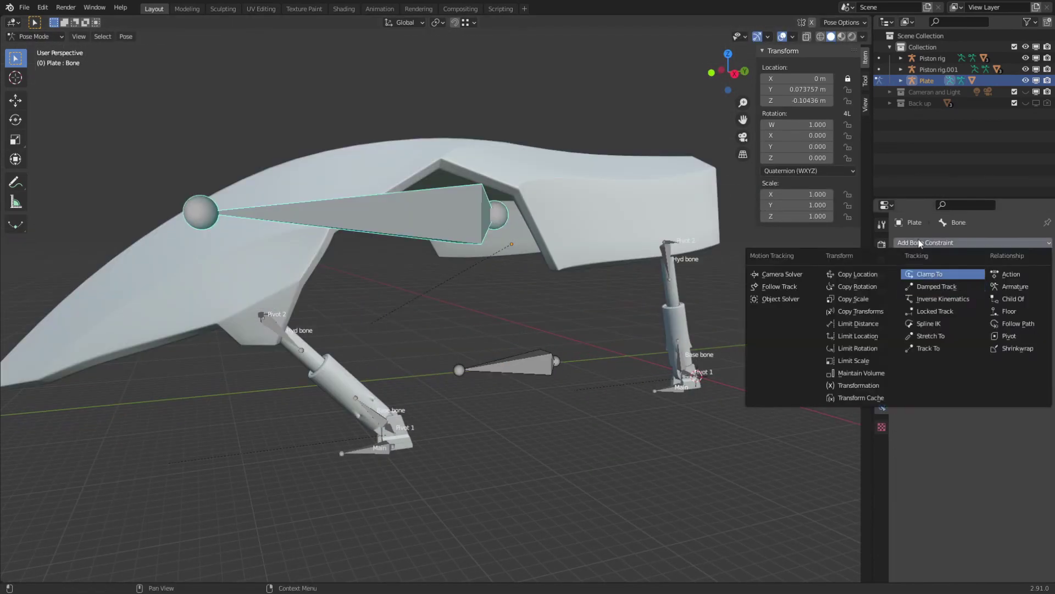
pyautogui.click(864, 323)
pyautogui.click(1034, 278)
pyautogui.click(549, 358)
pyautogui.click(979, 291)
pyautogui.click(956, 322)
pyautogui.moveTo(660, 307); pyautogui.dragTo(641, 308, button='middle')
# Add a second Limit Distance constraint targeting Plate's Bone.001 with the clamp region set to Outside, and lower the large bone.
pyautogui.click(972, 242)
pyautogui.click(861, 323)
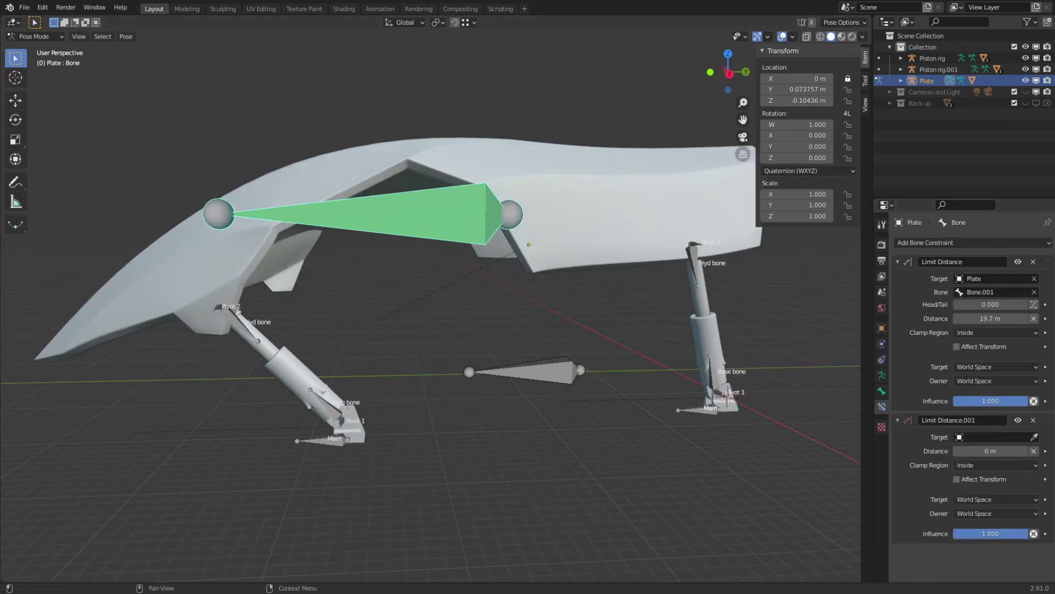
pyautogui.click(1034, 437)
pyautogui.click(549, 371)
pyautogui.click(982, 479)
pyautogui.click(973, 504)
pyautogui.press('KP_3')
pyautogui.press('g')
pyautogui.click(404, 360)
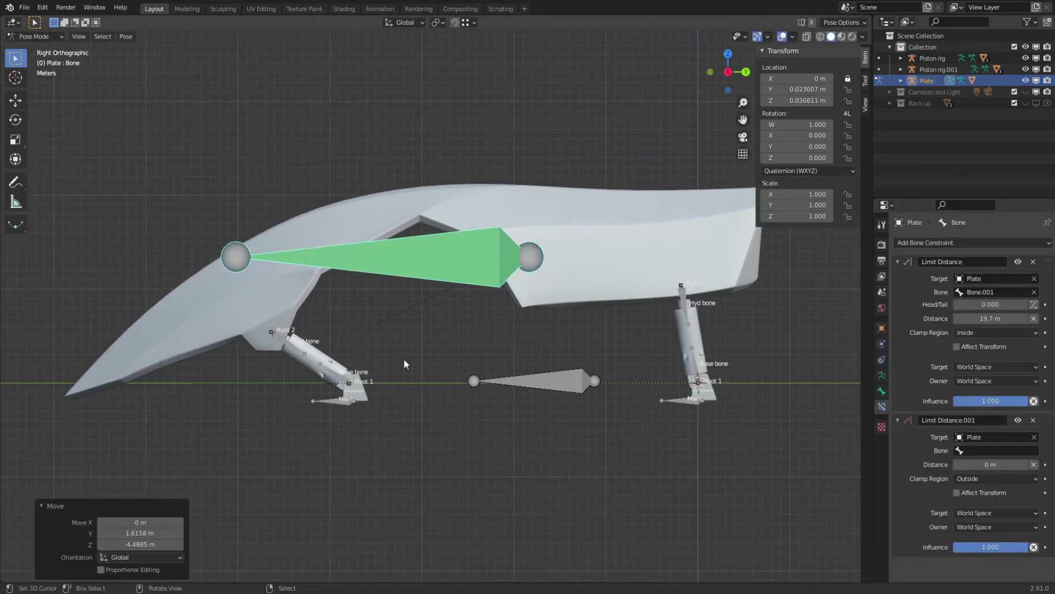
pyautogui.click(989, 450)
pyautogui.click(968, 479)
# Try repositioning the small lower bone in Edit Mode, and undo the move.
pyautogui.keyDown('shift'); pyautogui.moveTo(460, 309); pyautogui.dragTo(441, 362, button='middle'); pyautogui.keyUp('shift')
pyautogui.press('g')
pyautogui.press('Tab')
pyautogui.rightClick(555, 440)
pyautogui.press('g')
pyautogui.click(454, 394)
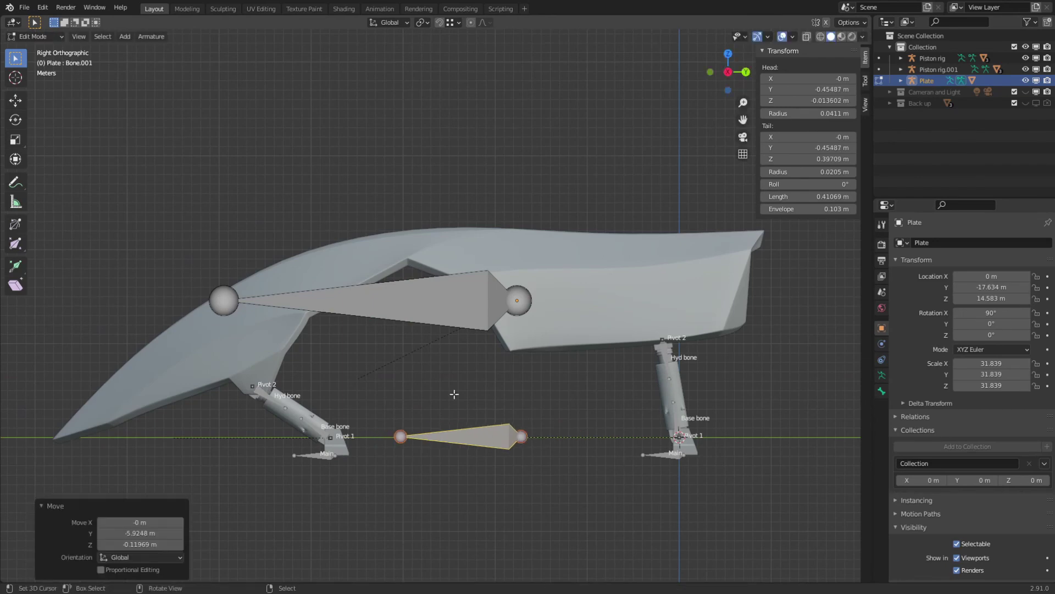
pyautogui.hotkey('ctrl', 'z')
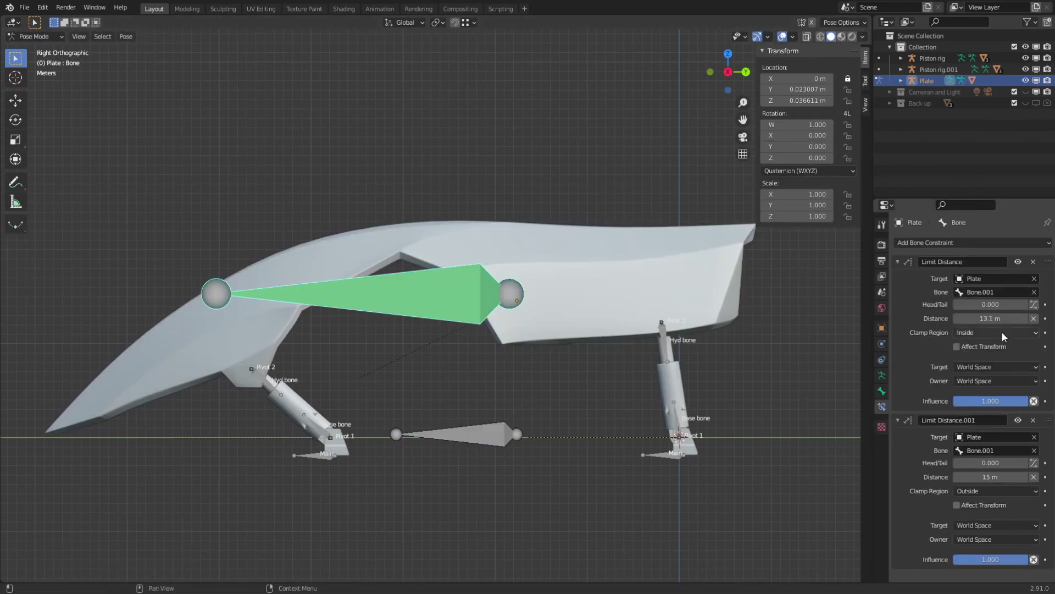
pyautogui.hotkey('ctrl', 'z')
pyautogui.hotkey('ctrl', 'shift', 'z')
# Raise the Plate bone and set the Inside Limit Distance constraint's distance to 16.9 m, leaving that constraint enabled.
pyautogui.moveTo(992, 319); pyautogui.dragTo(1031, 320)
pyautogui.press('g')
pyautogui.click(518, 269)
pyautogui.click(1018, 262)
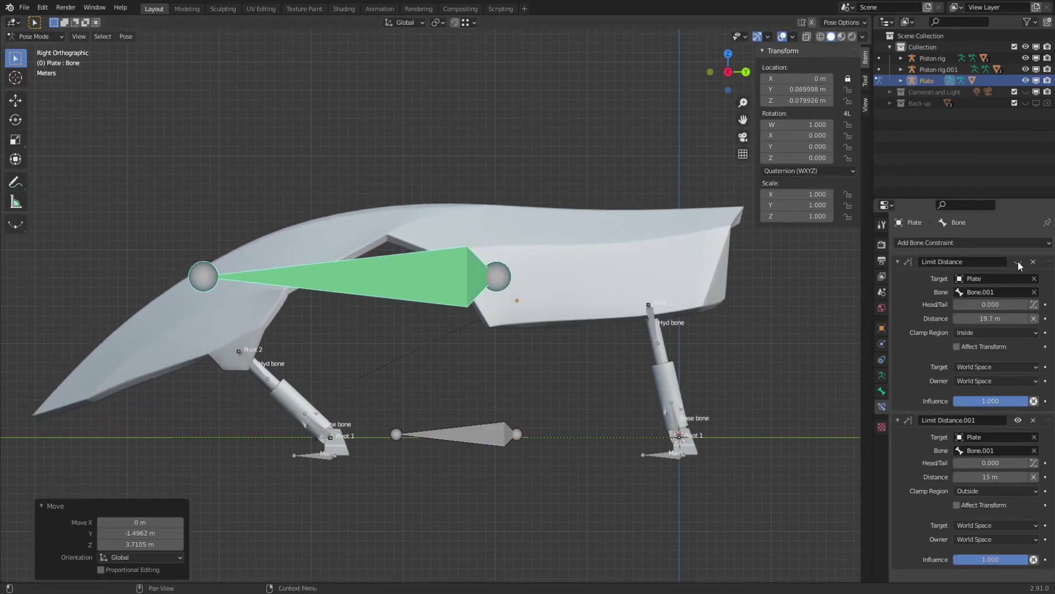
pyautogui.click(1018, 263)
pyautogui.press('g')
pyautogui.rightClick(443, 345)
# Lower the Plate bone with the Outside Limit Distance constraint disabled, and re-enable it with a distance of 13.1 m.
pyautogui.click(1018, 419)
pyautogui.press('g')
pyautogui.click(443, 363)
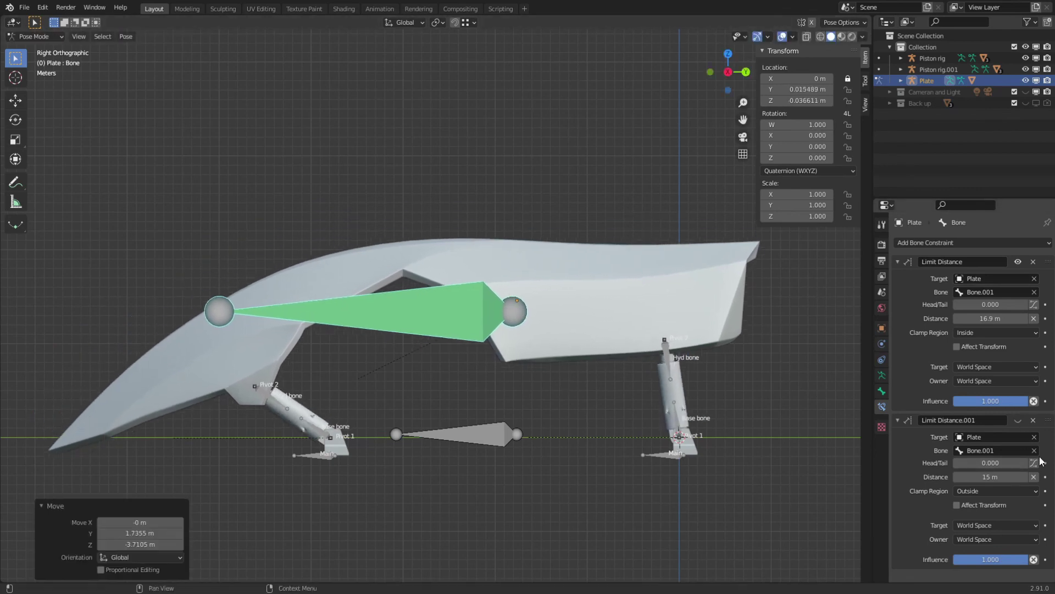
pyautogui.click(1018, 420)
pyautogui.click(1018, 420)
# Test-move the Plate bone with both distance limits enabled, and return to Object Mode with the viewport overlays shown.
pyautogui.press('g')
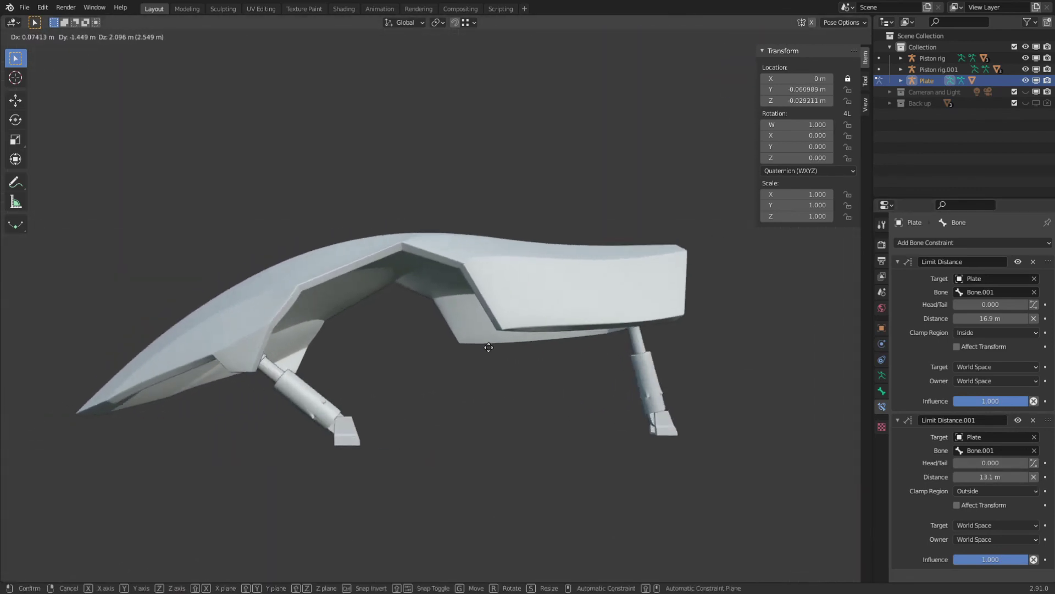
pyautogui.click(483, 310)
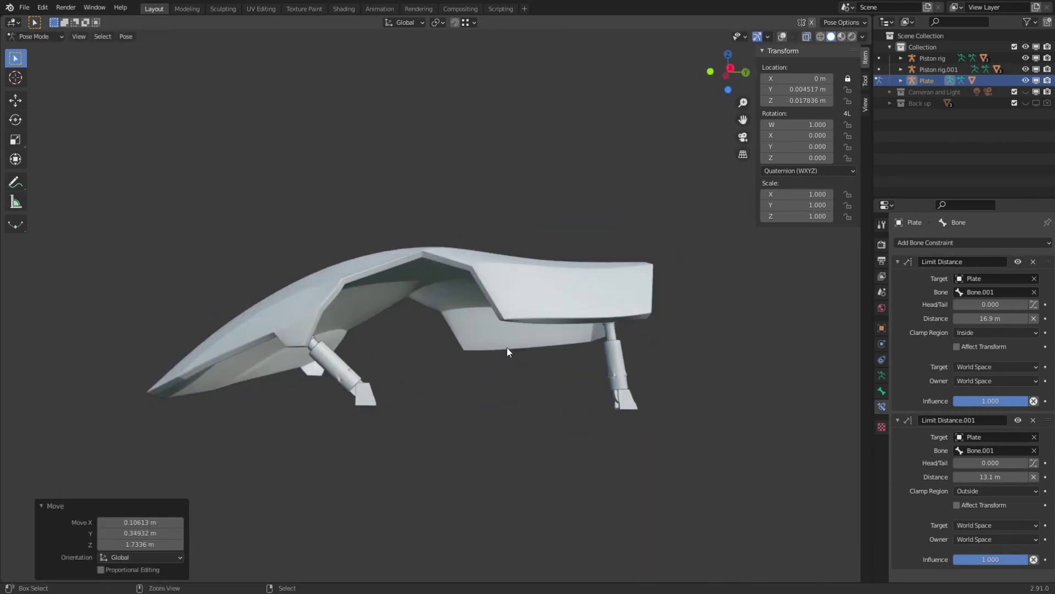
pyautogui.moveTo(369, 350); pyautogui.dragTo(458, 364, button='middle')
pyautogui.hotkey('ctrl', 'Tab')
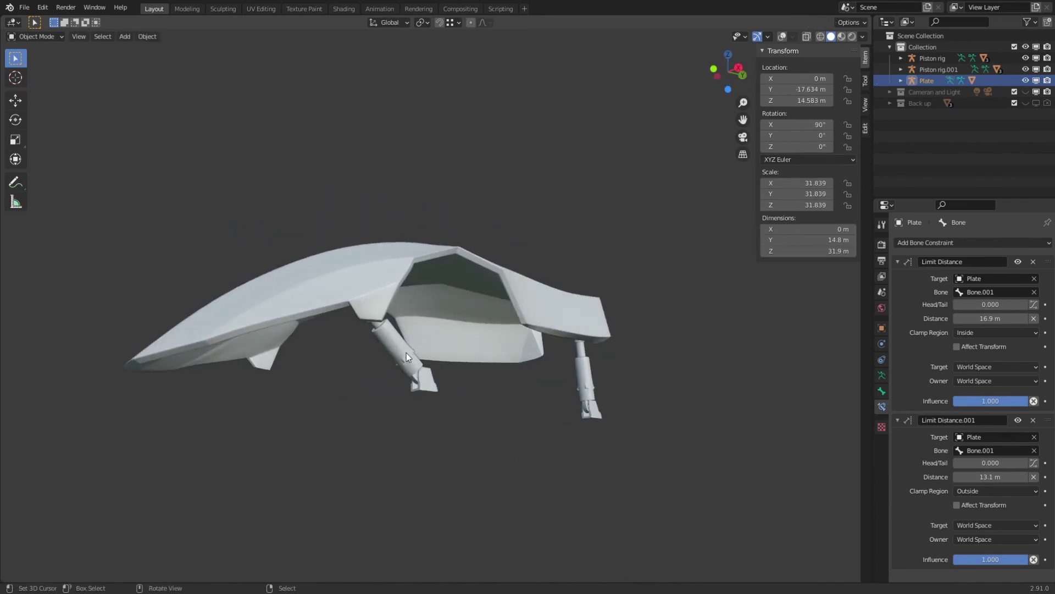
pyautogui.click(782, 37)
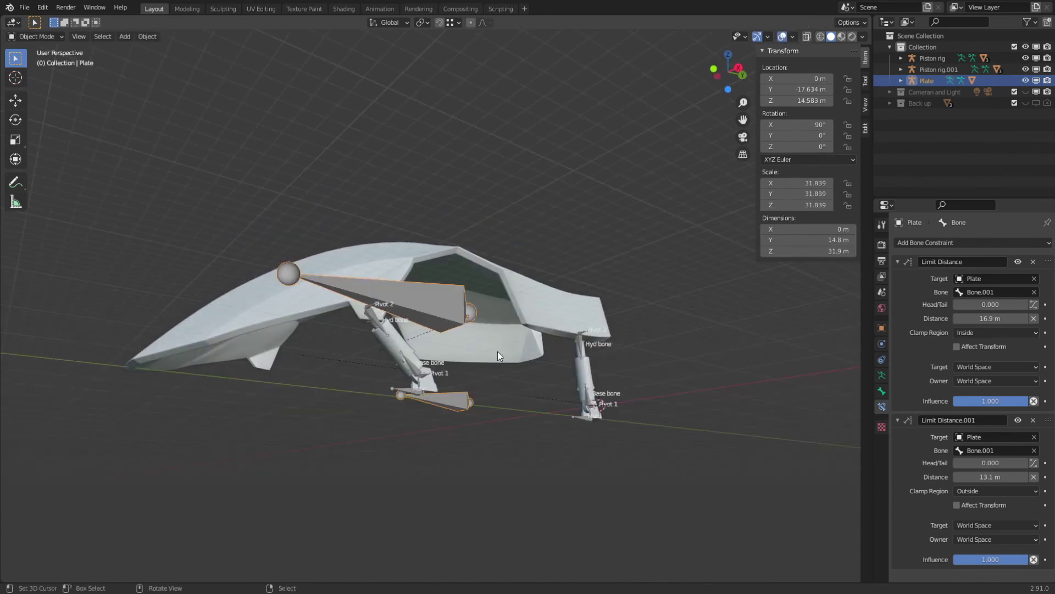
# Select the front piston's mesh Cube.005 and collapse the Armature modifier in its modifier stack.
pyautogui.moveTo(497, 351)
pyautogui.mouseDown(button='middle')
pyautogui.moveTo(461, 289)
pyautogui.moveTo(490, 336)
pyautogui.mouseUp(button='middle')
pyautogui.scroll(5, 569, 355)
pyautogui.moveTo(569, 355); pyautogui.dragTo(552, 275, button='middle')
pyautogui.click(679, 144)
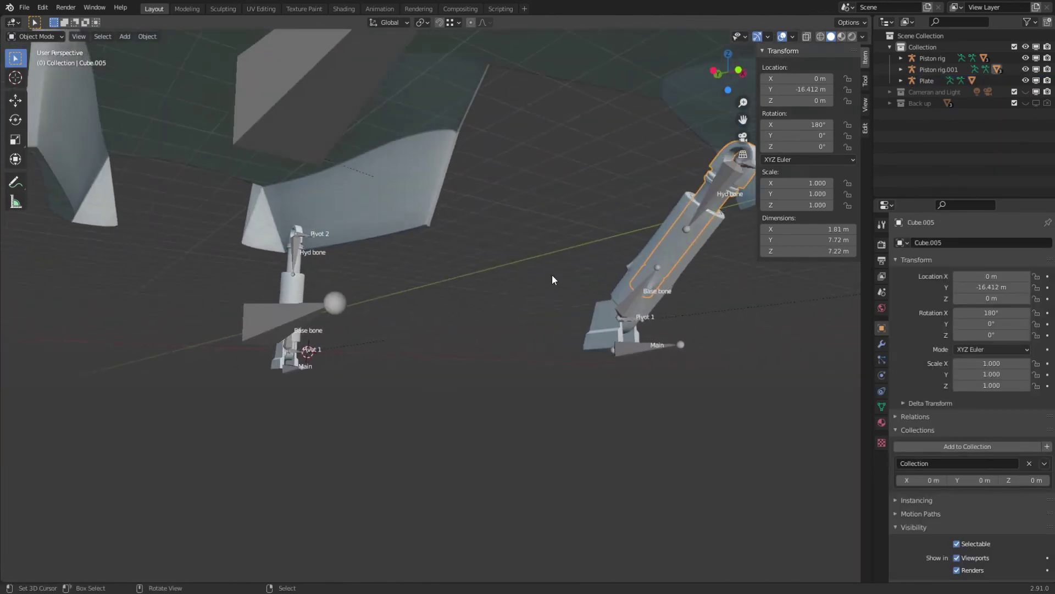
pyautogui.keyDown('shift'); pyautogui.moveTo(666, 209); pyautogui.dragTo(622, 253, button='middle'); pyautogui.keyUp('shift')
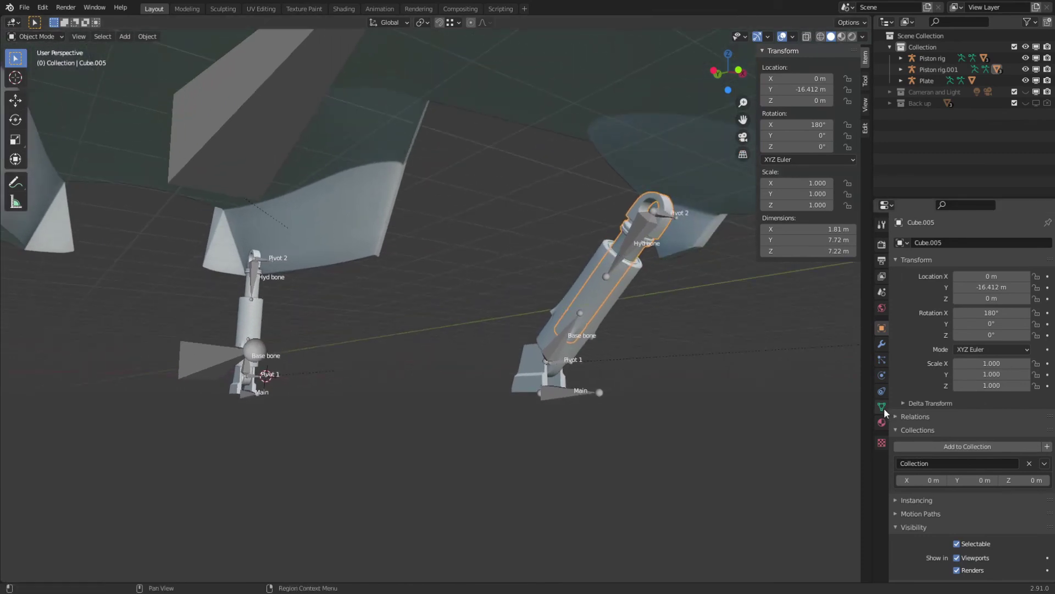
pyautogui.click(883, 343)
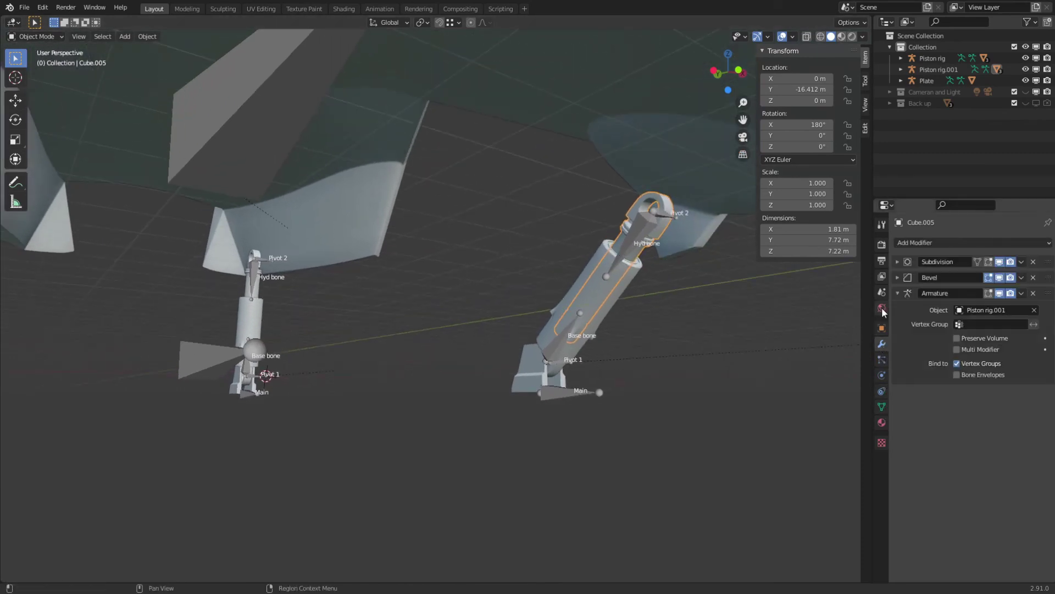
pyautogui.click(898, 294)
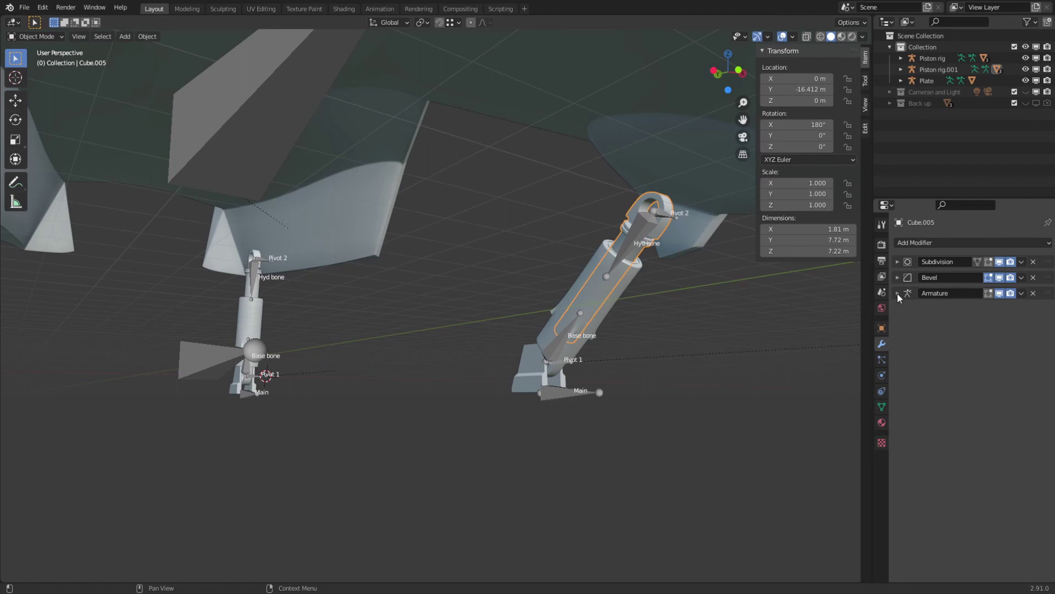
# Add a Mirror modifier on the X axis to Cube.005 with Plane.001 as the mirror object.
pyautogui.click(922, 242)
pyautogui.click(938, 241)
pyautogui.click(926, 243)
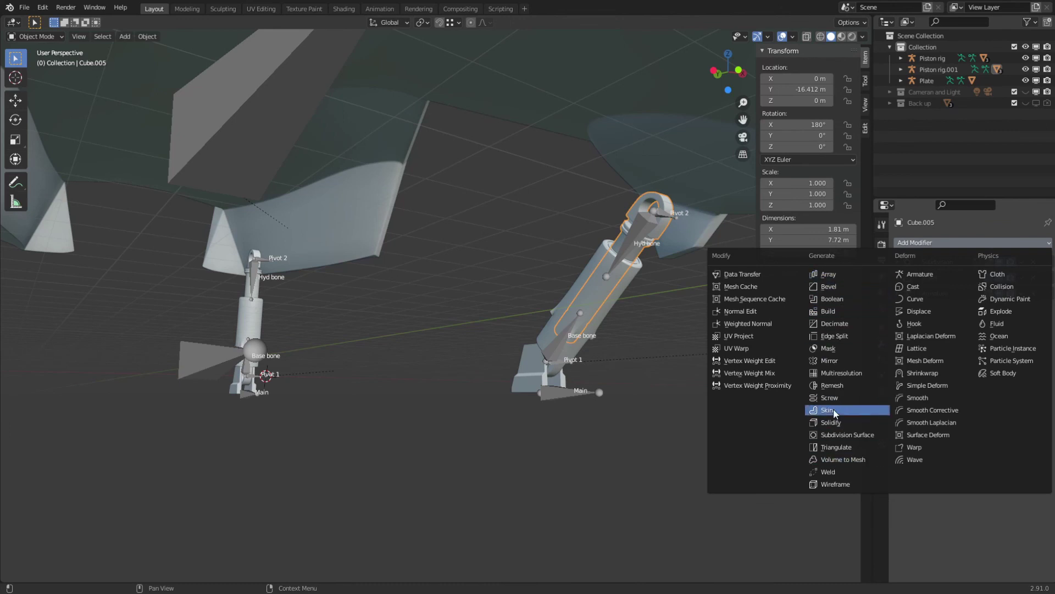
pyautogui.click(830, 361)
pyautogui.scroll(-5, 680, 380)
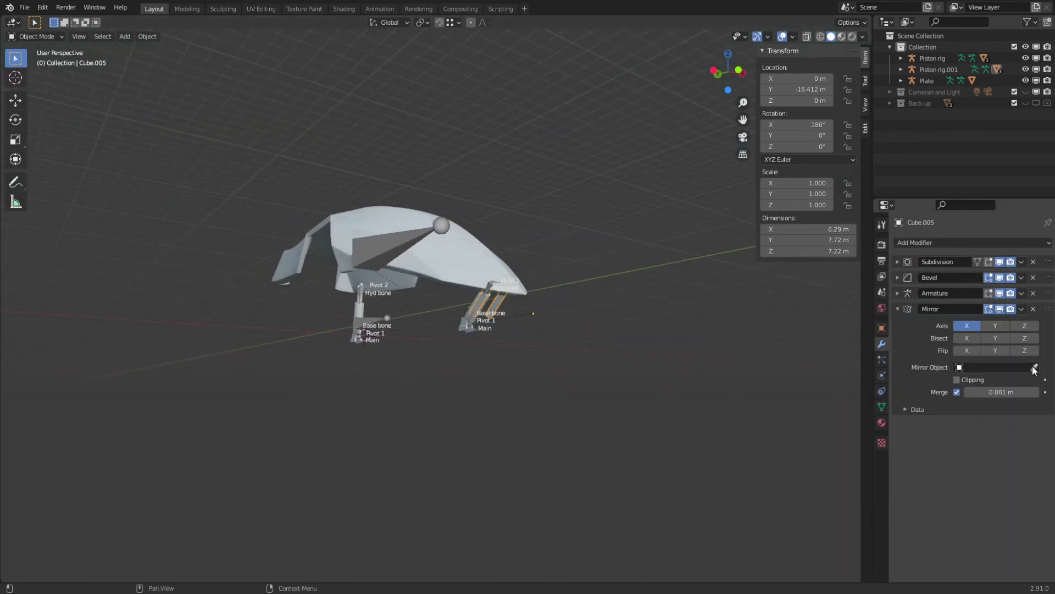
pyautogui.click(470, 254)
pyautogui.moveTo(594, 335); pyautogui.dragTo(533, 325, button='middle')
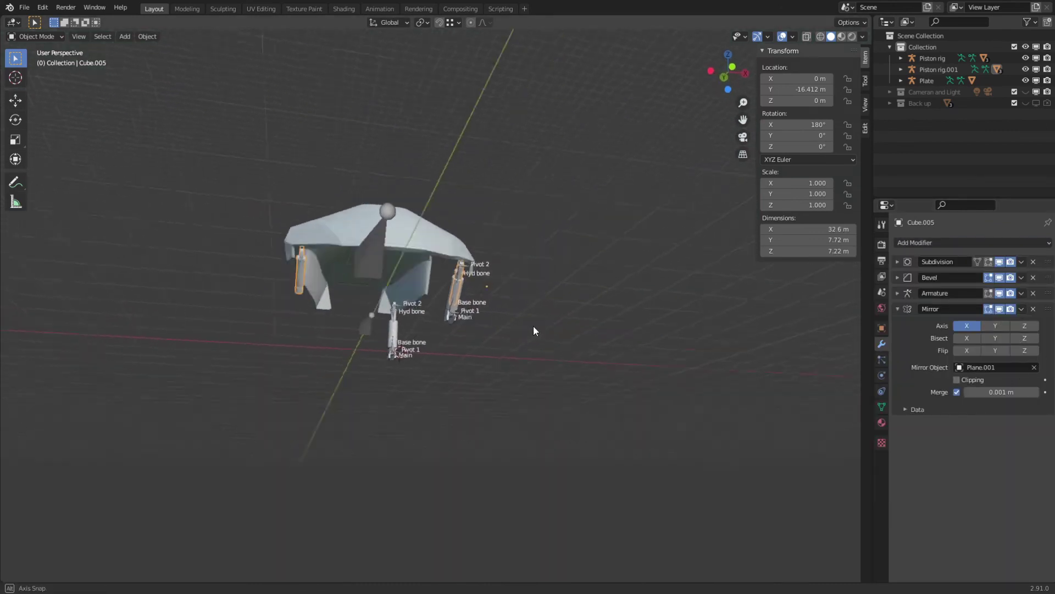
# Select the other mesh parts of both pistons with Cube.005 active, and copy its Mirror modifier to them.
pyautogui.scroll(2, 347, 254)
pyautogui.moveTo(347, 254); pyautogui.dragTo(440, 264, button='middle')
pyautogui.scroll(2, 346, 275)
pyautogui.rightClick(254, 320)
pyautogui.moveTo(219, 321); pyautogui.dragTo(242, 322, button='middle')
pyautogui.keyDown('shift'); pyautogui.rightClick(277, 275); pyautogui.keyUp('shift')
pyautogui.keyDown('shift'); pyautogui.rightClick(265, 367); pyautogui.keyUp('shift')
pyautogui.keyDown('shift'); pyautogui.rightClick(509, 350); pyautogui.keyUp('shift')
pyautogui.keyDown('shift'); pyautogui.rightClick(550, 291); pyautogui.keyUp('shift')
pyautogui.keyDown('shift'); pyautogui.rightClick(566, 251); pyautogui.keyUp('shift')
pyautogui.hotkey('ctrl', 'c')
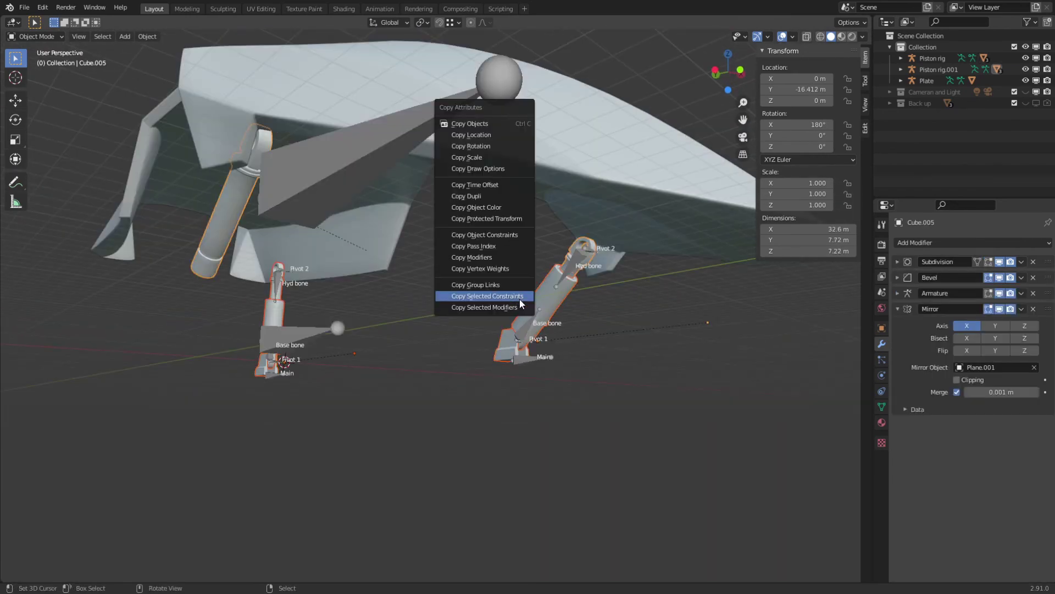
pyautogui.click(520, 299)
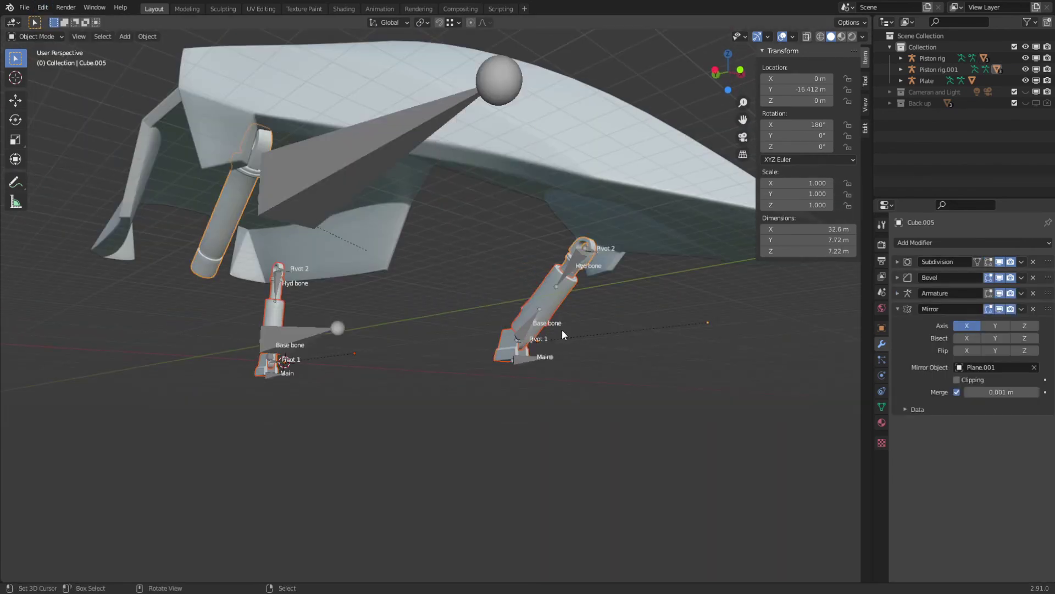
pyautogui.hotkey('ctrl', 'c')
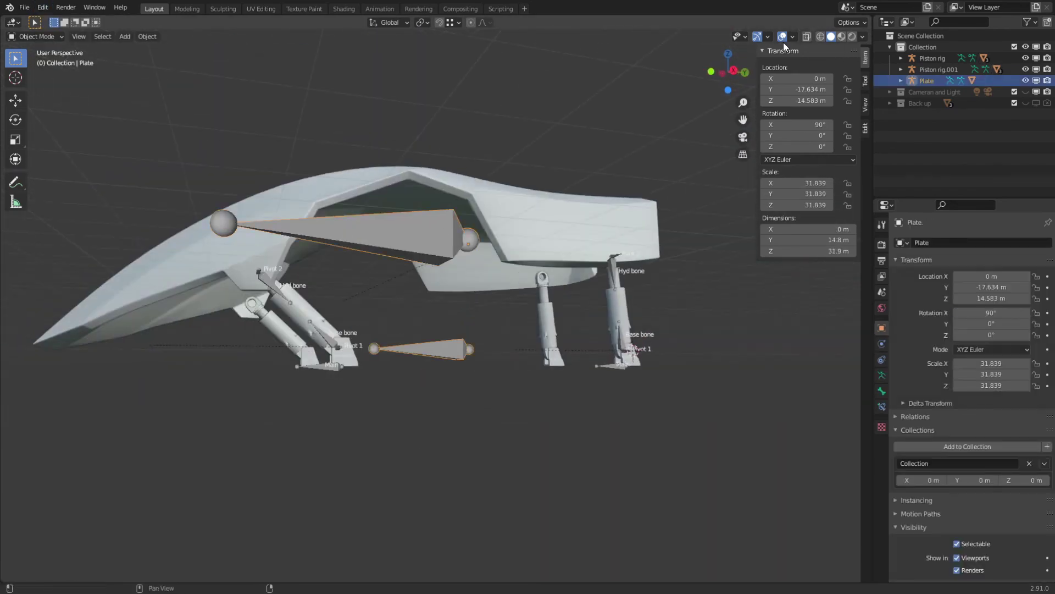
# Test-move the Plate armature in Object Mode with overlays hidden to check that all four pistons follow the plate.
pyautogui.moveTo(456, 269); pyautogui.dragTo(517, 275, button='middle')
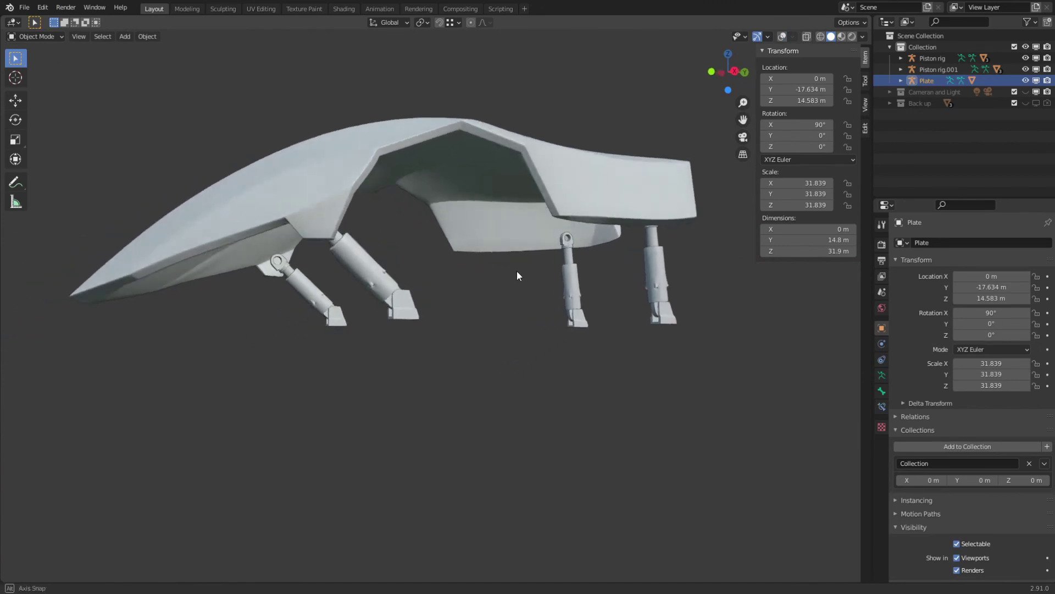
pyautogui.press('g')
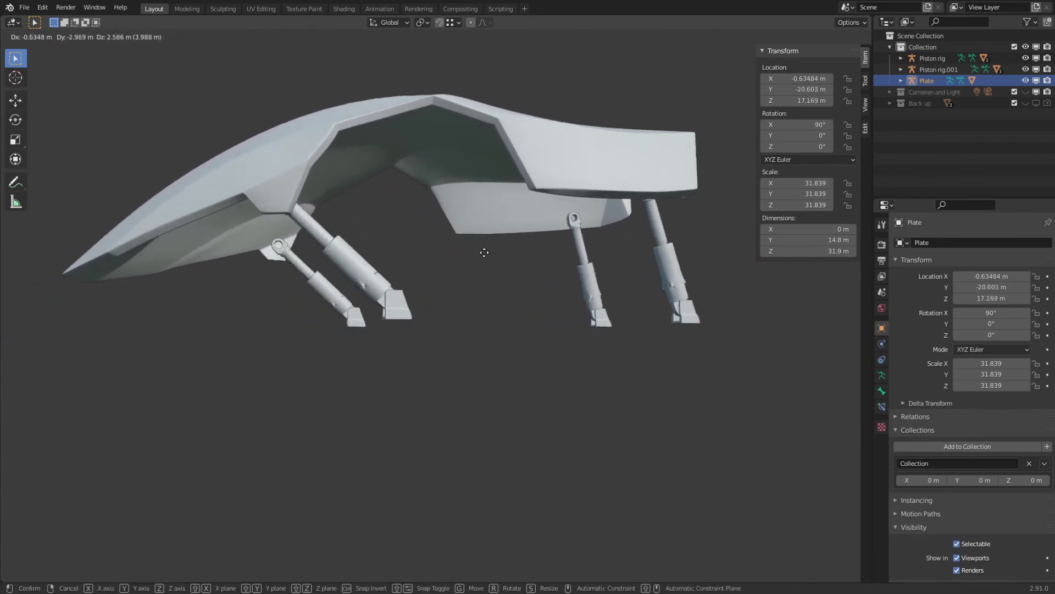
pyautogui.click(533, 235)
pyautogui.moveTo(533, 236); pyautogui.dragTo(497, 269, button='middle')
pyautogui.press('g')
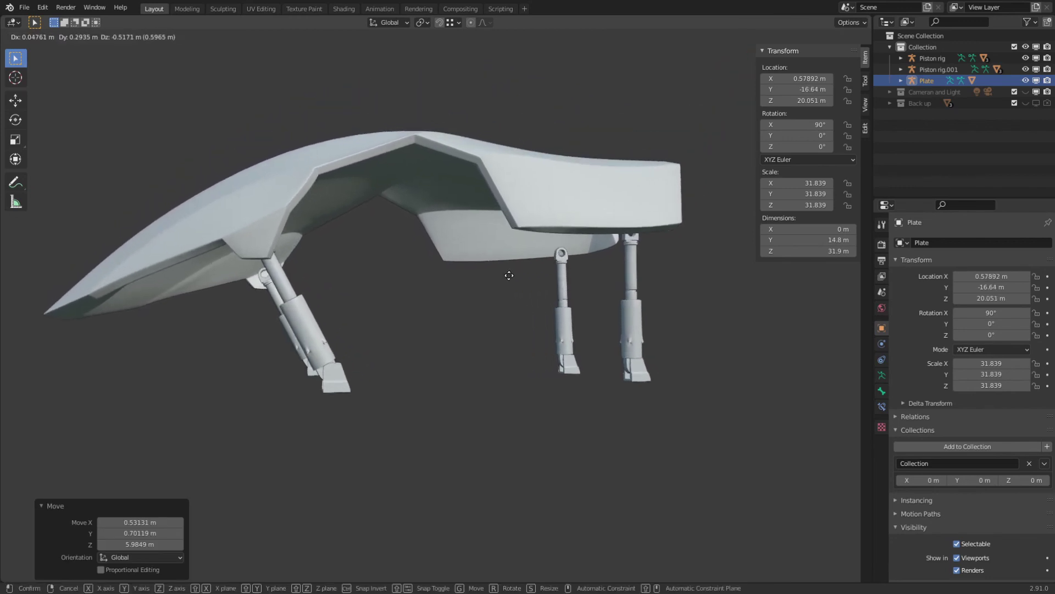